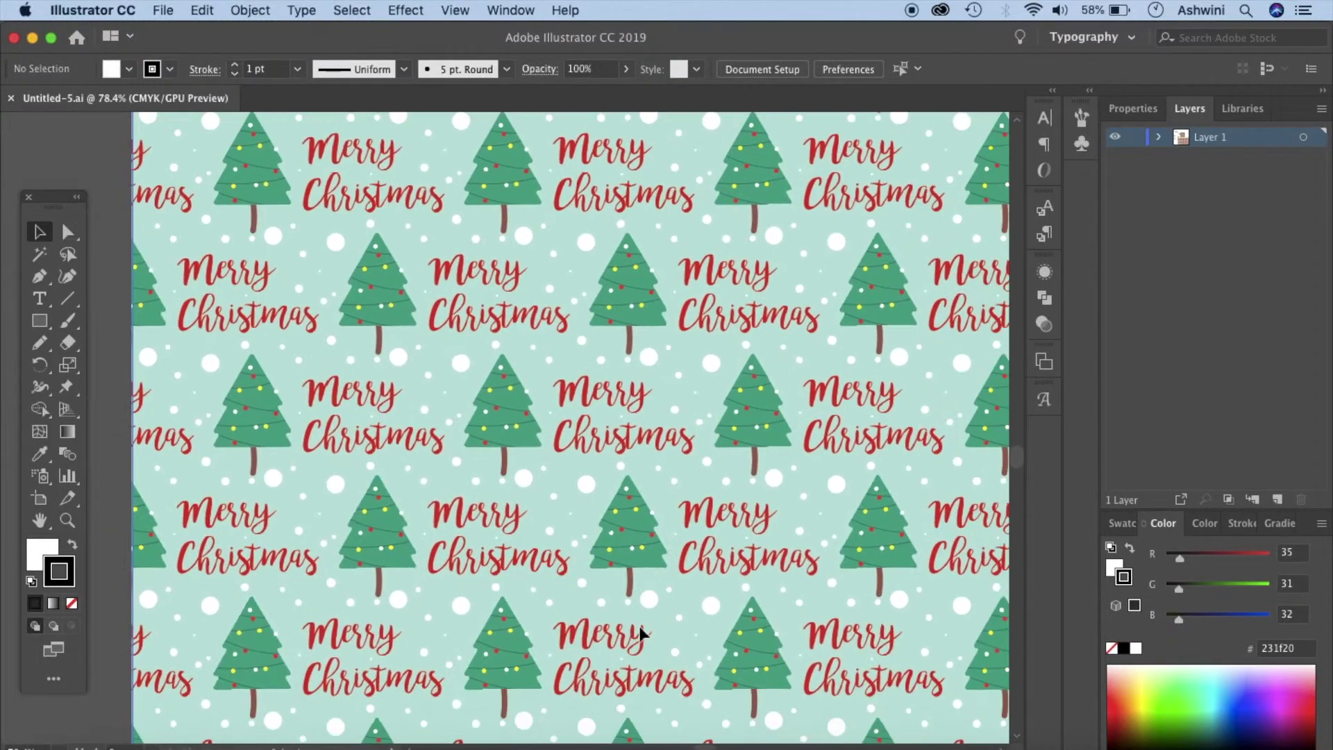
# Create a new 5 x 5 in document in CMYK Color mode with High (300 ppi) raster effects.
pyautogui.hscroll(5, 640, 633)
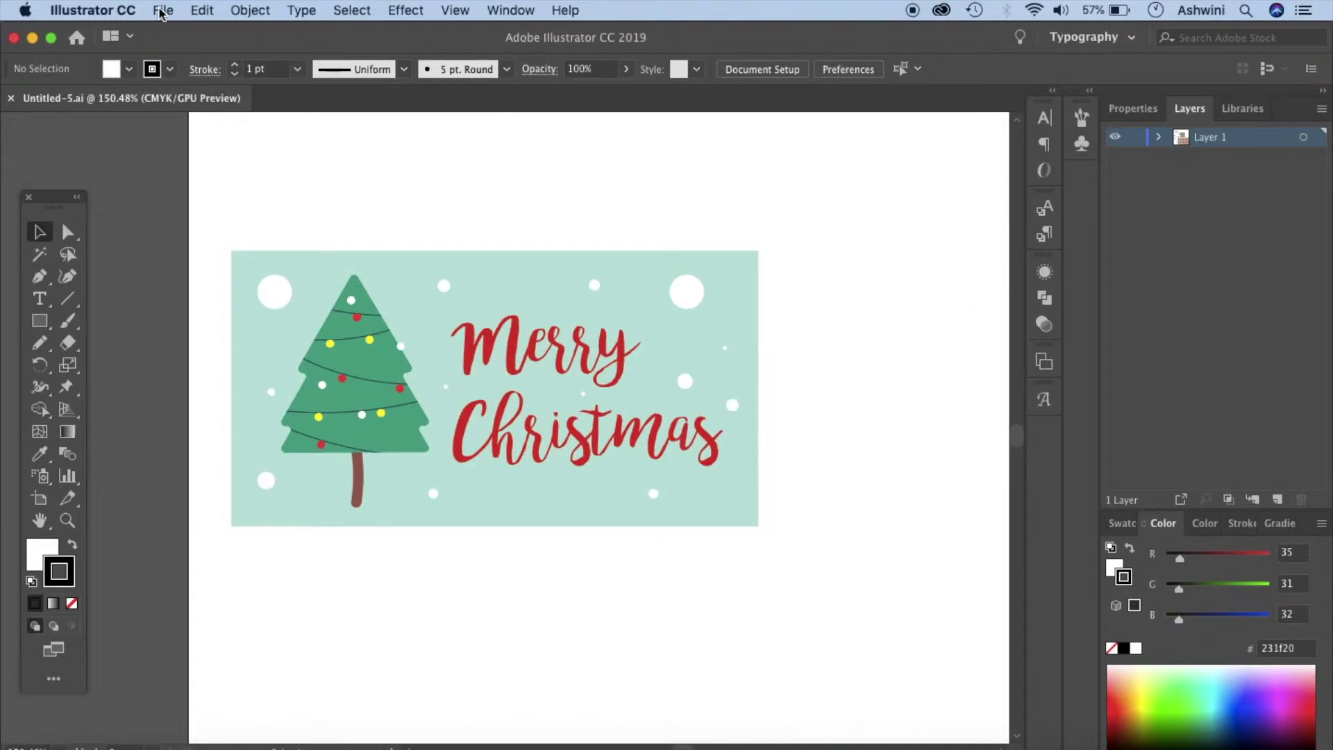
pyautogui.click(161, 12)
pyautogui.click(178, 32)
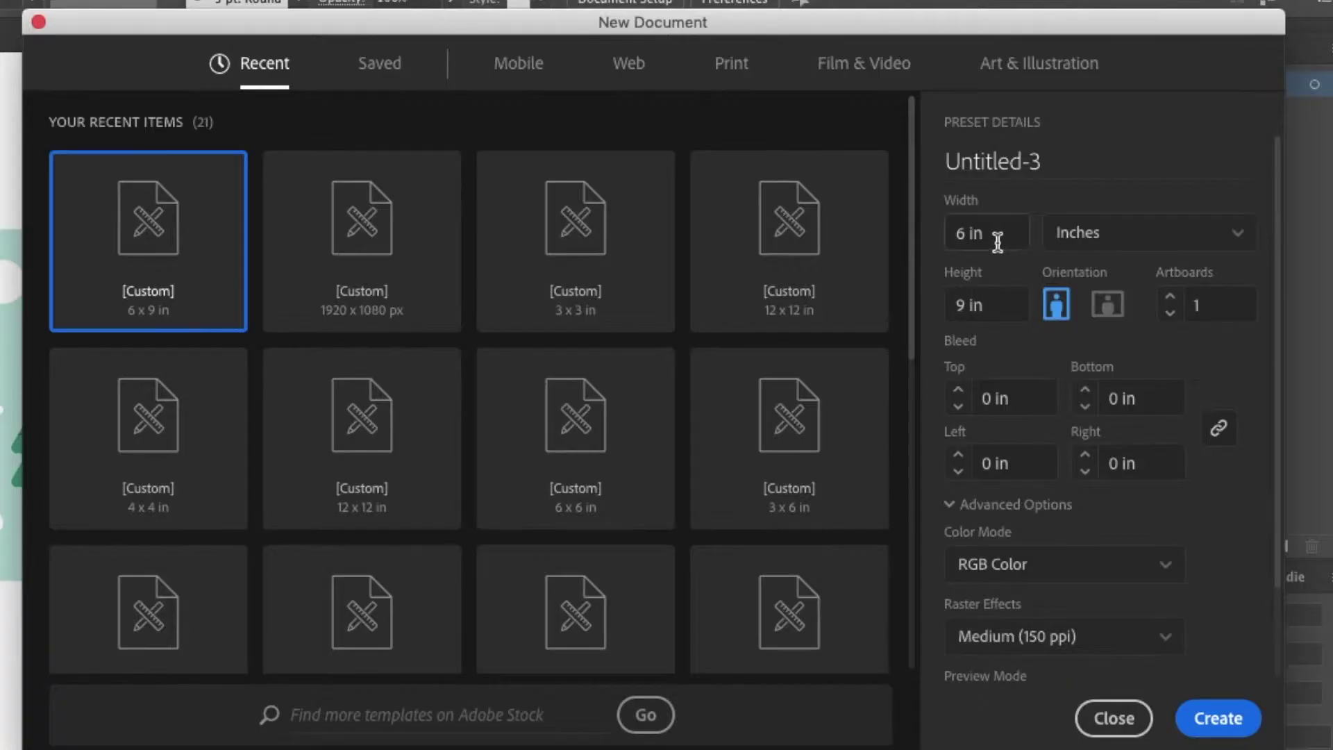
pyautogui.moveTo(1000, 240); pyautogui.dragTo(937, 234)
pyautogui.write('5')
pyautogui.moveTo(997, 310); pyautogui.dragTo(928, 293)
pyautogui.write('5')
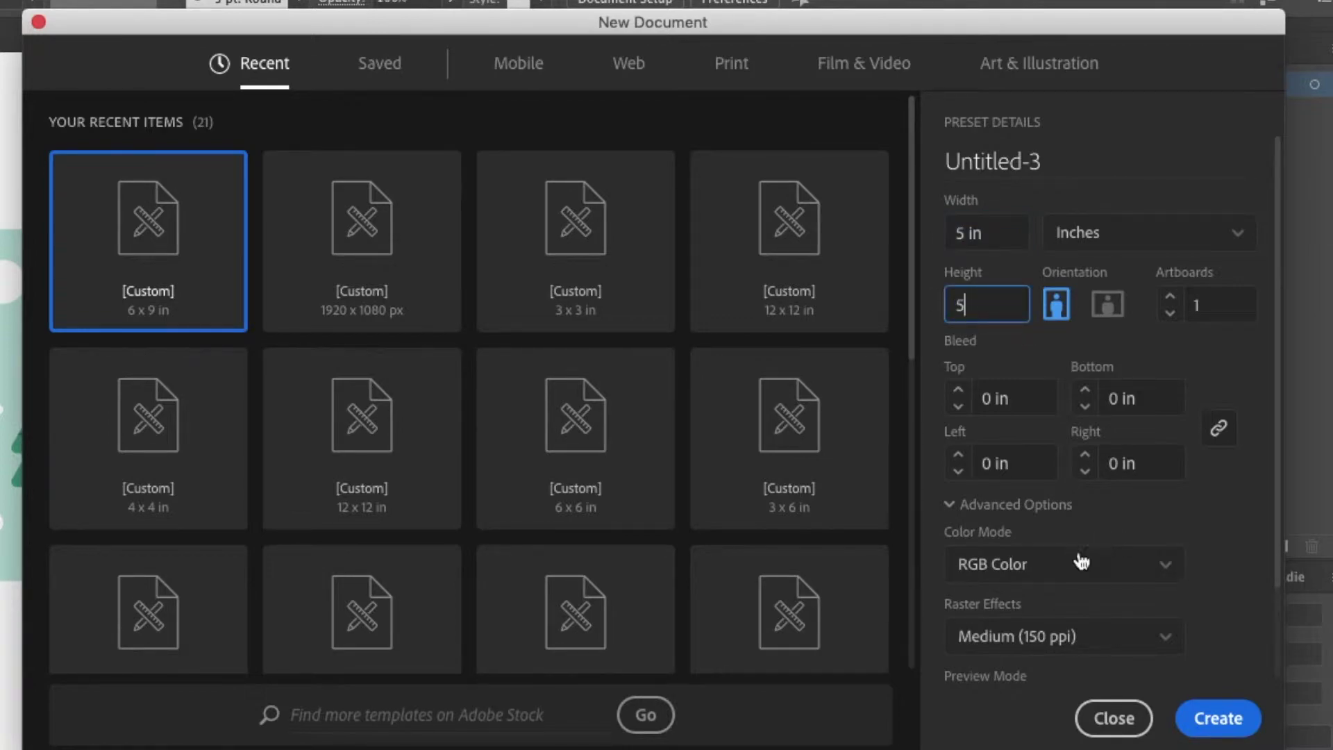
pyautogui.click(1035, 574)
pyautogui.click(1022, 542)
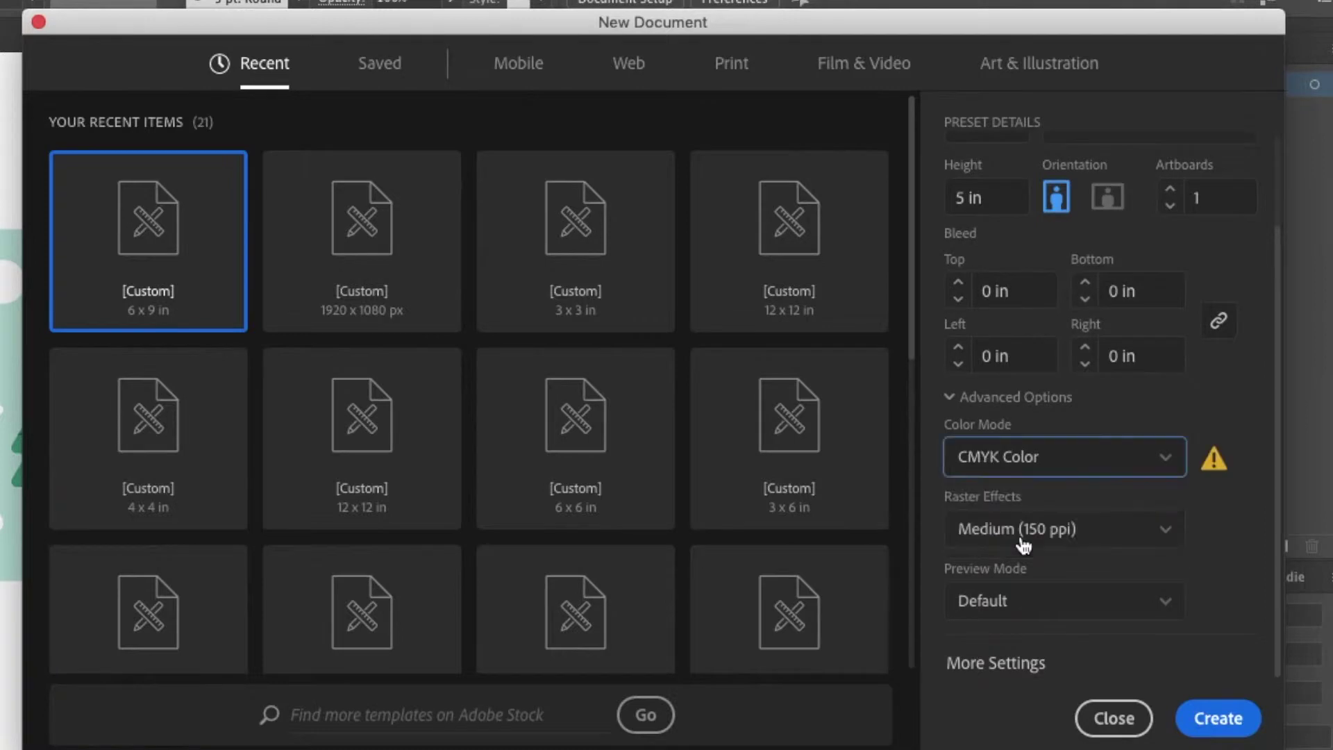
pyautogui.click(1077, 536)
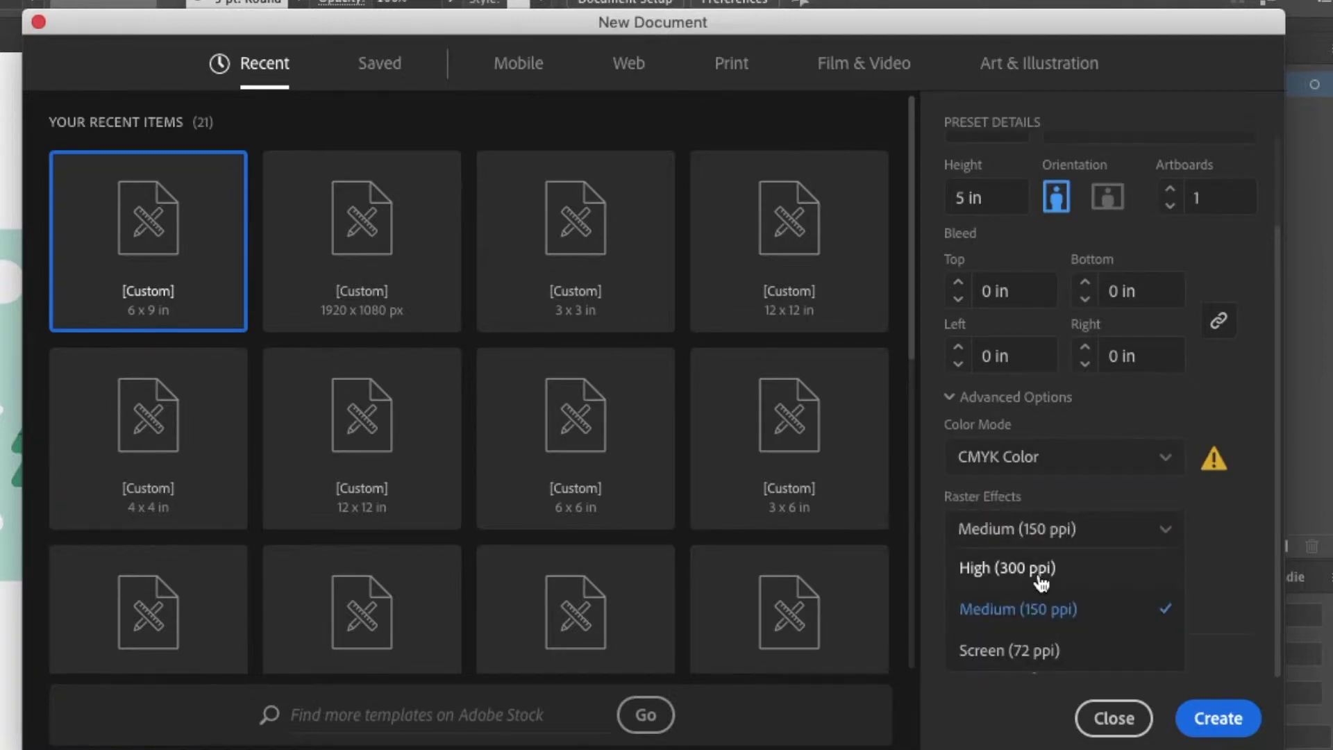
pyautogui.click(1040, 566)
pyautogui.click(1208, 717)
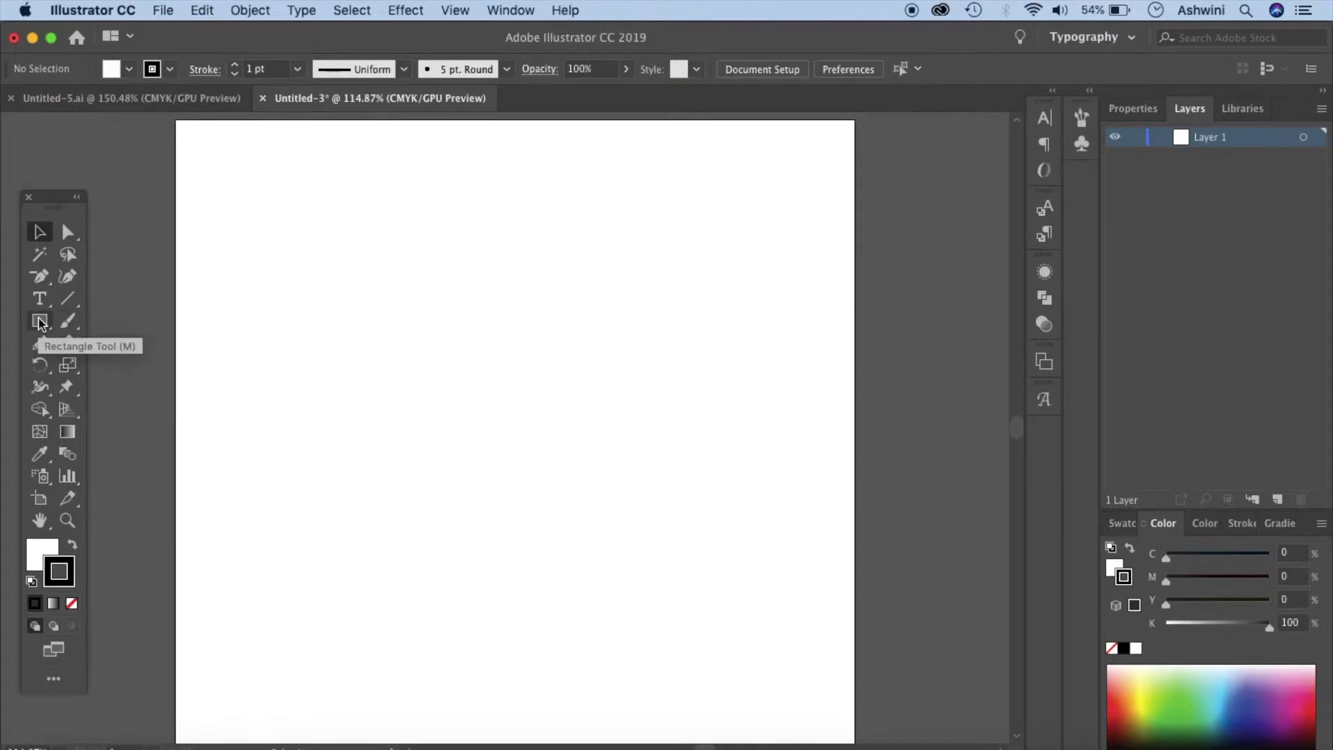
# Draw a square in the upper middle of the artboard with no stroke and a bright green fill.
pyautogui.moveTo(40, 323); pyautogui.dragTo(89, 323)
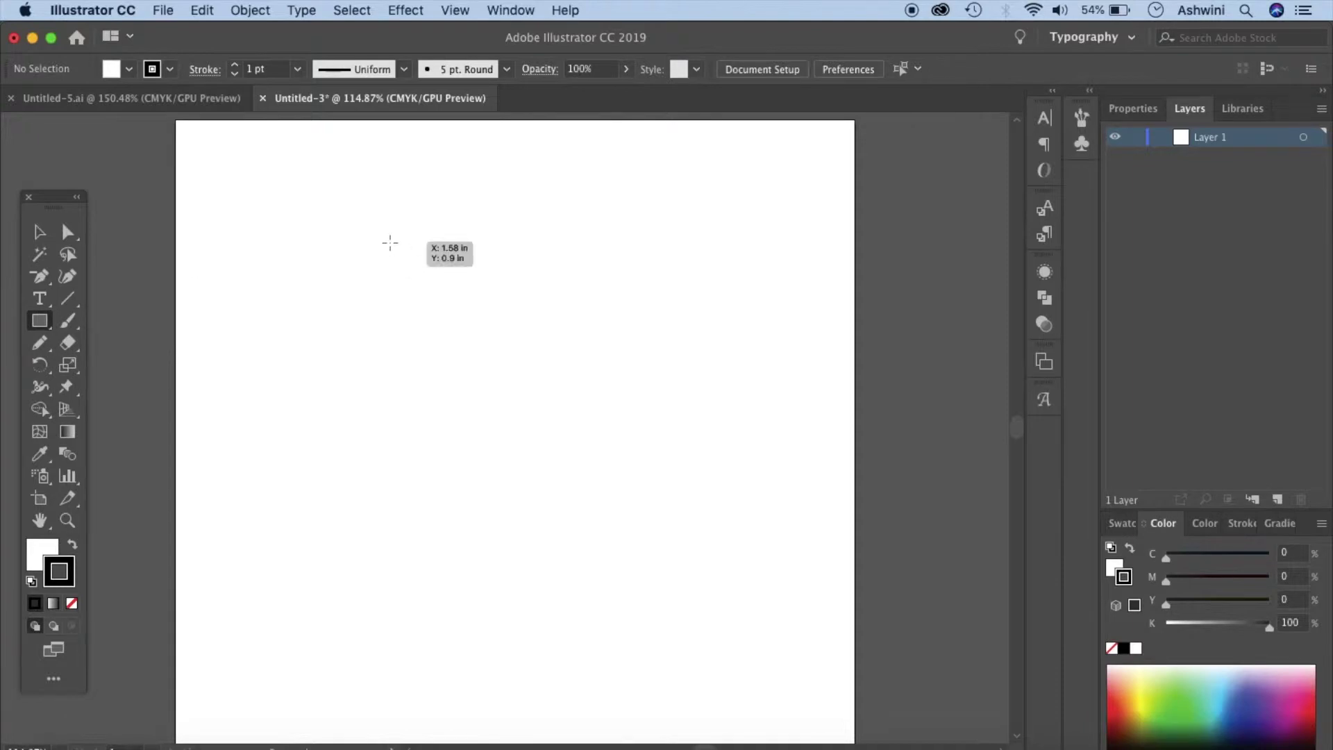
pyautogui.moveTo(390, 242); pyautogui.dragTo(515, 425)
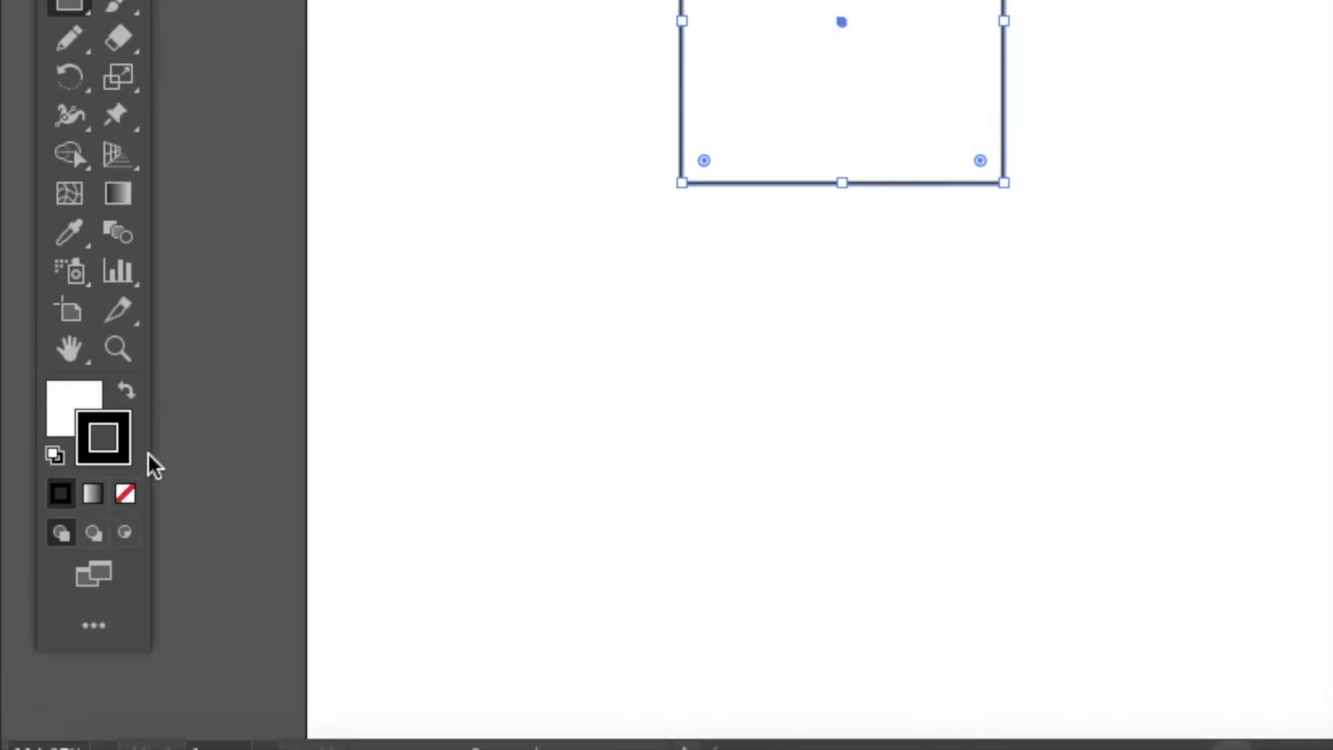
pyautogui.click(130, 501)
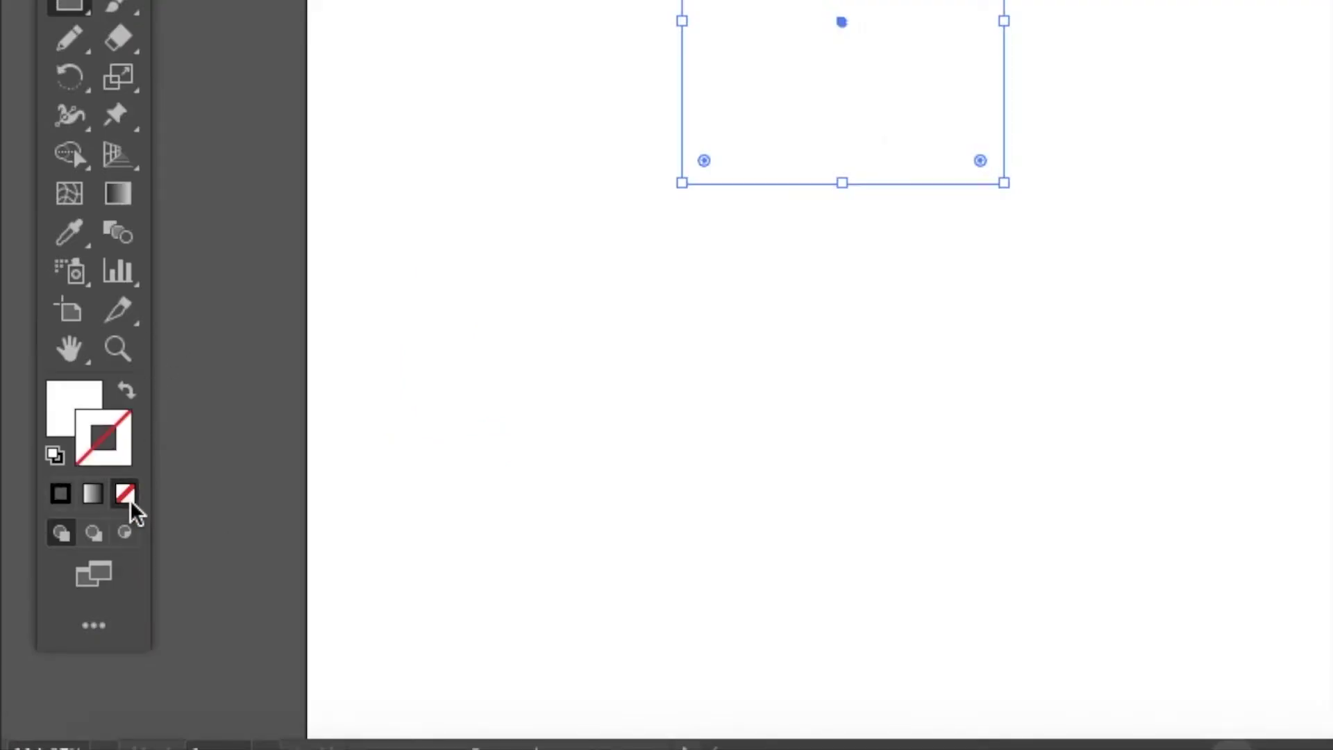
pyautogui.click(62, 421)
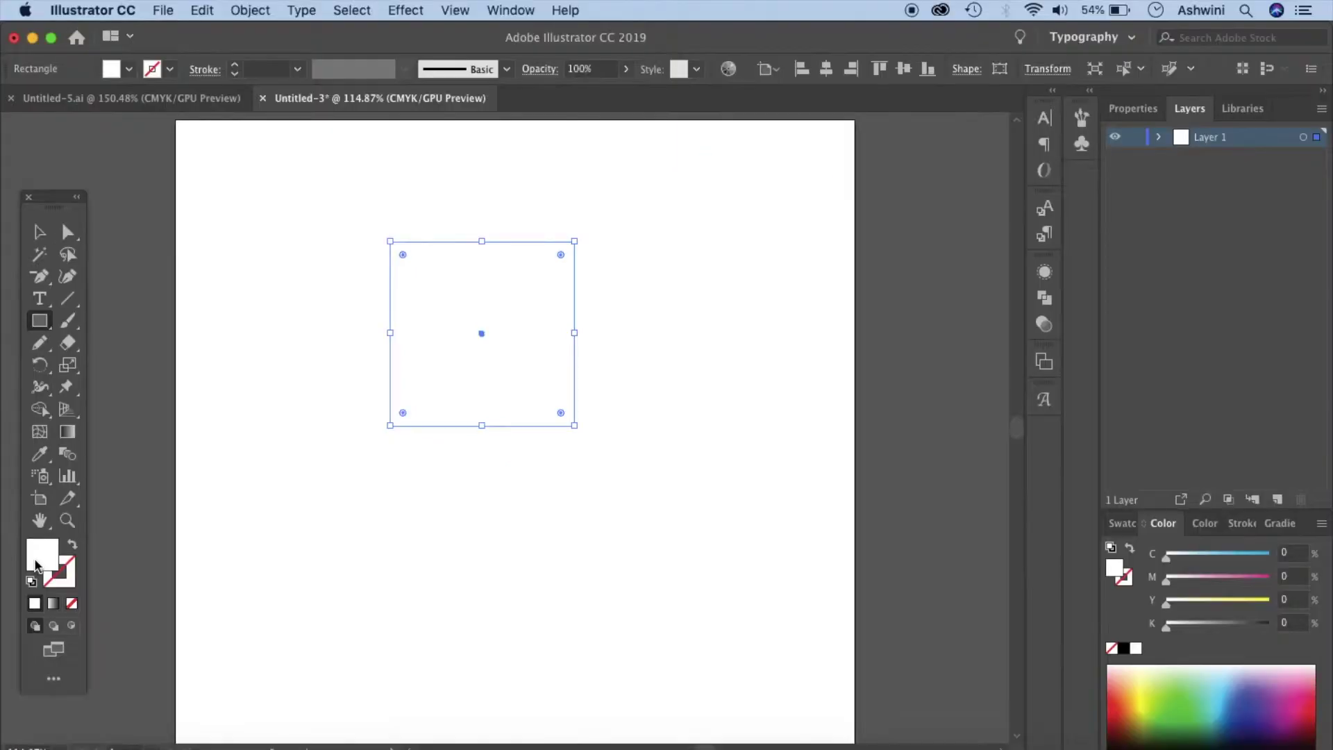
pyautogui.click(1173, 690)
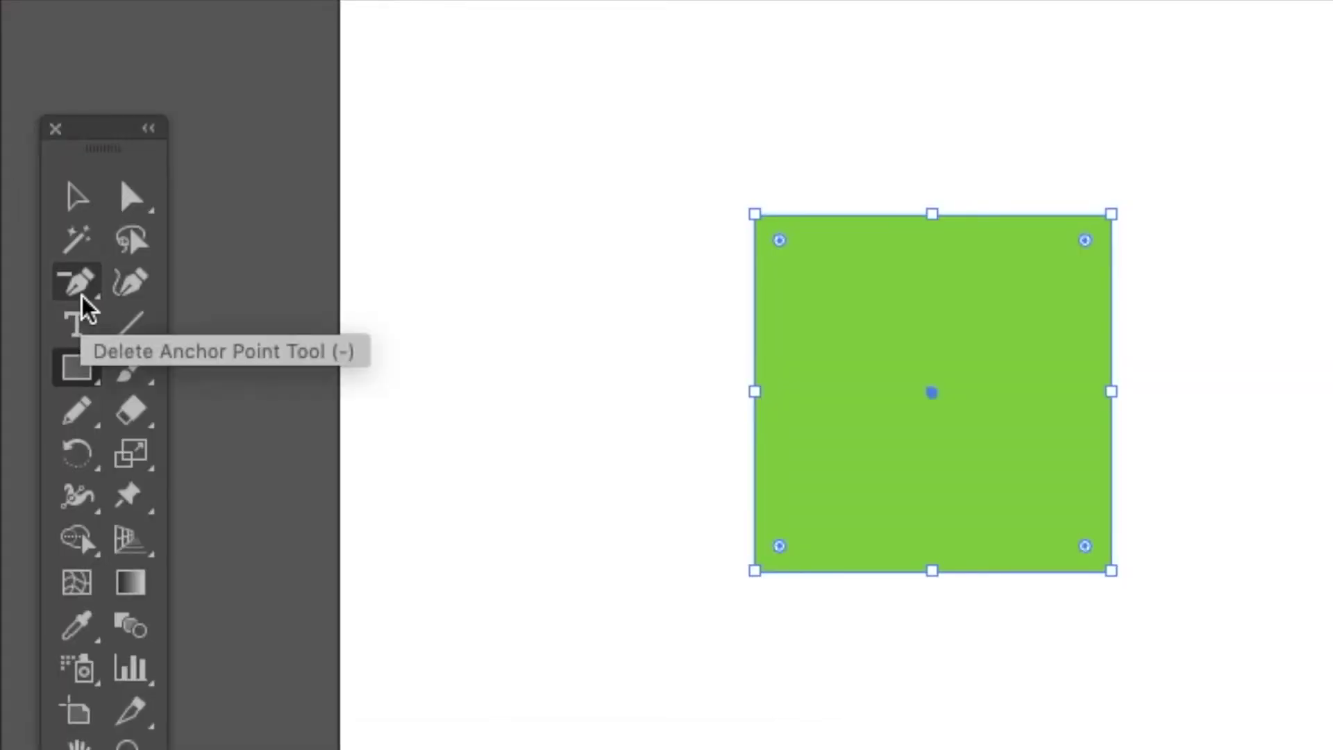
# Delete the square's lower-right corner anchor point to turn it into a right triangle.
pyautogui.click(78, 300)
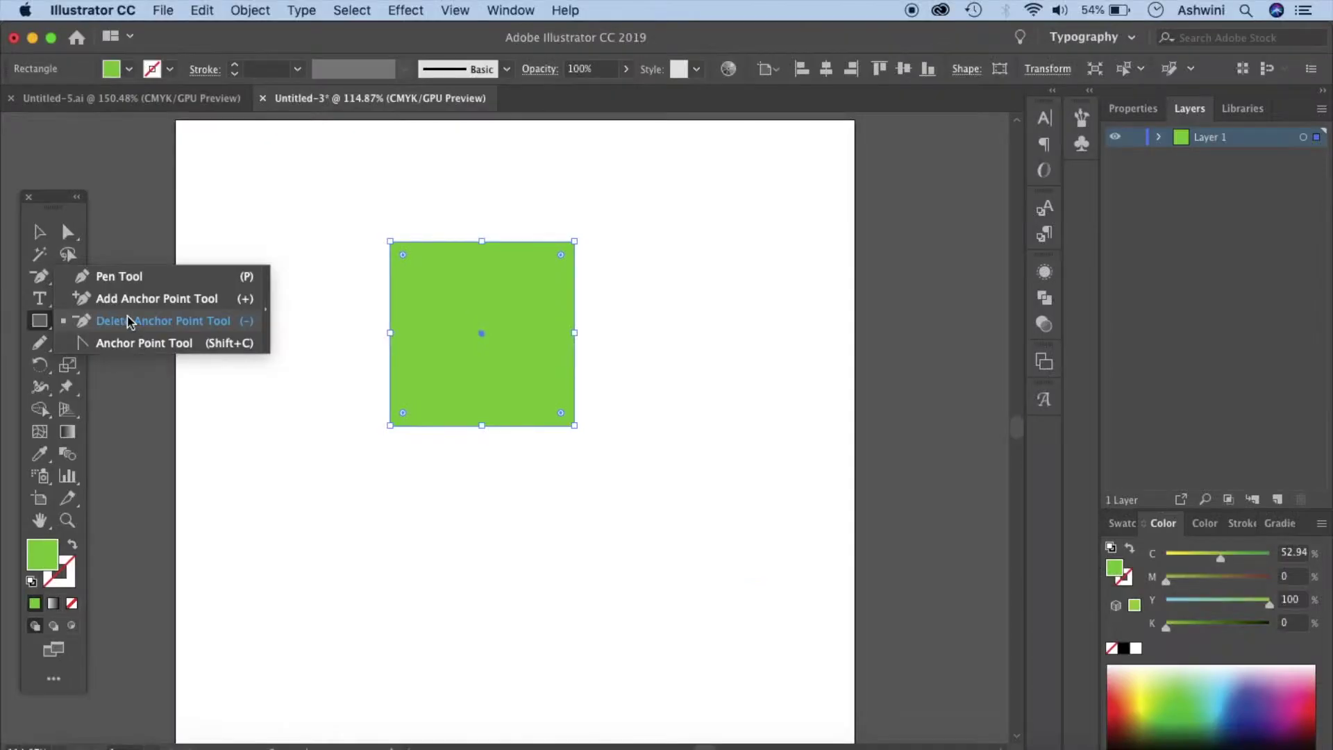
pyautogui.click(250, 368)
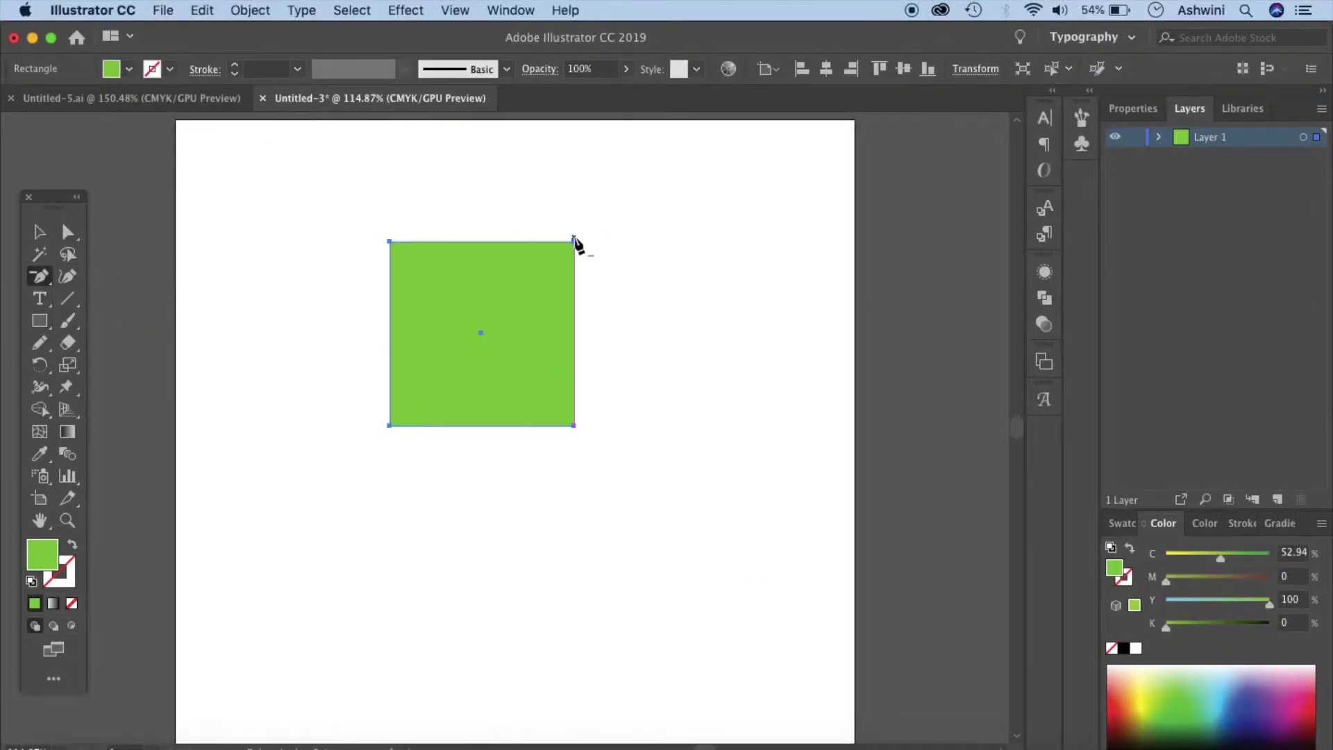
pyautogui.click(574, 425)
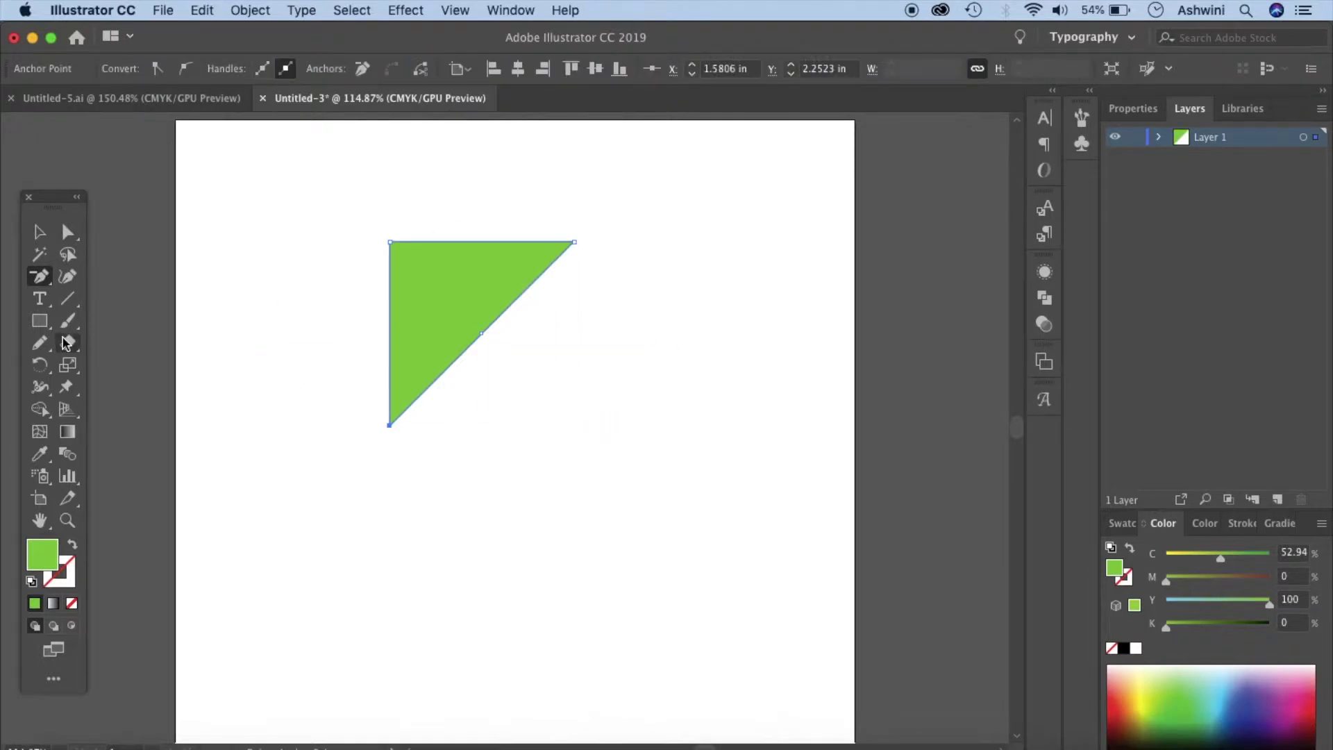
# Rotate the green triangle so its right-angle corner points straight up and its long side is horizontal.
pyautogui.click(42, 233)
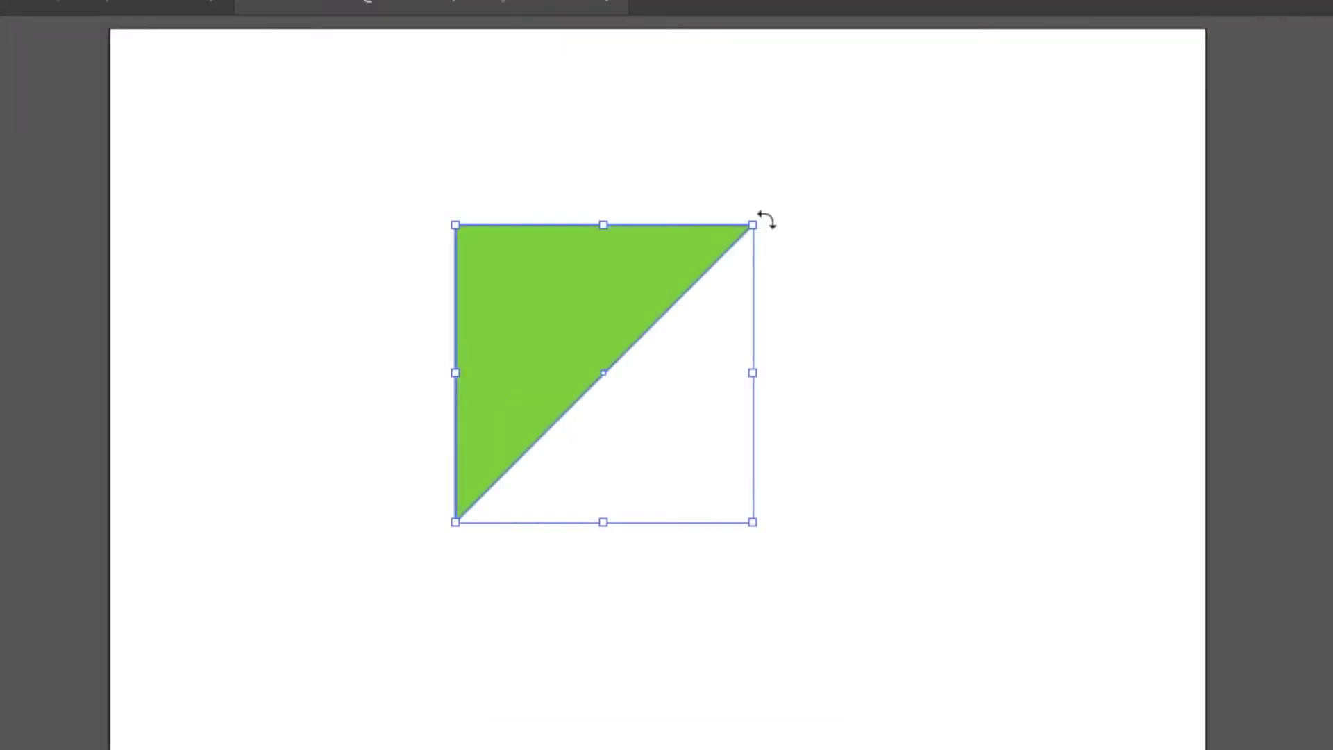
pyautogui.moveTo(765, 220); pyautogui.dragTo(809, 346)
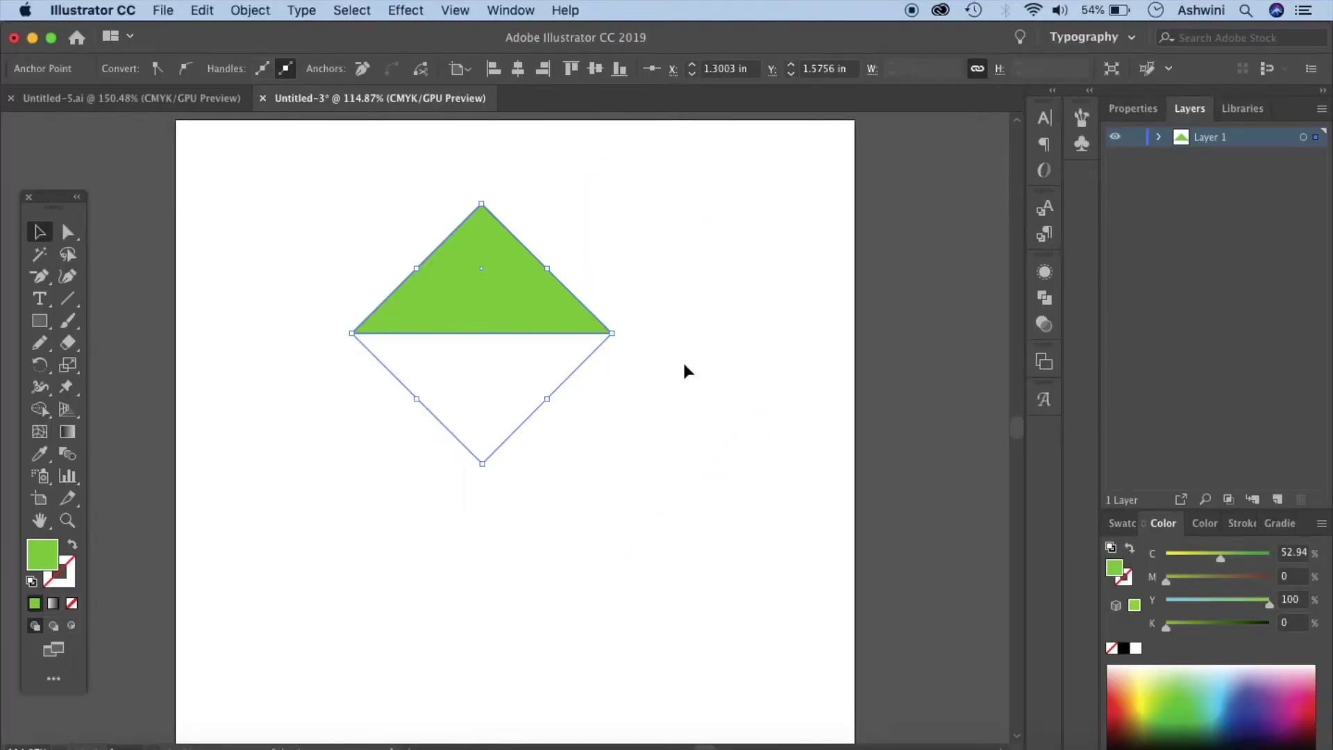
pyautogui.click(508, 307)
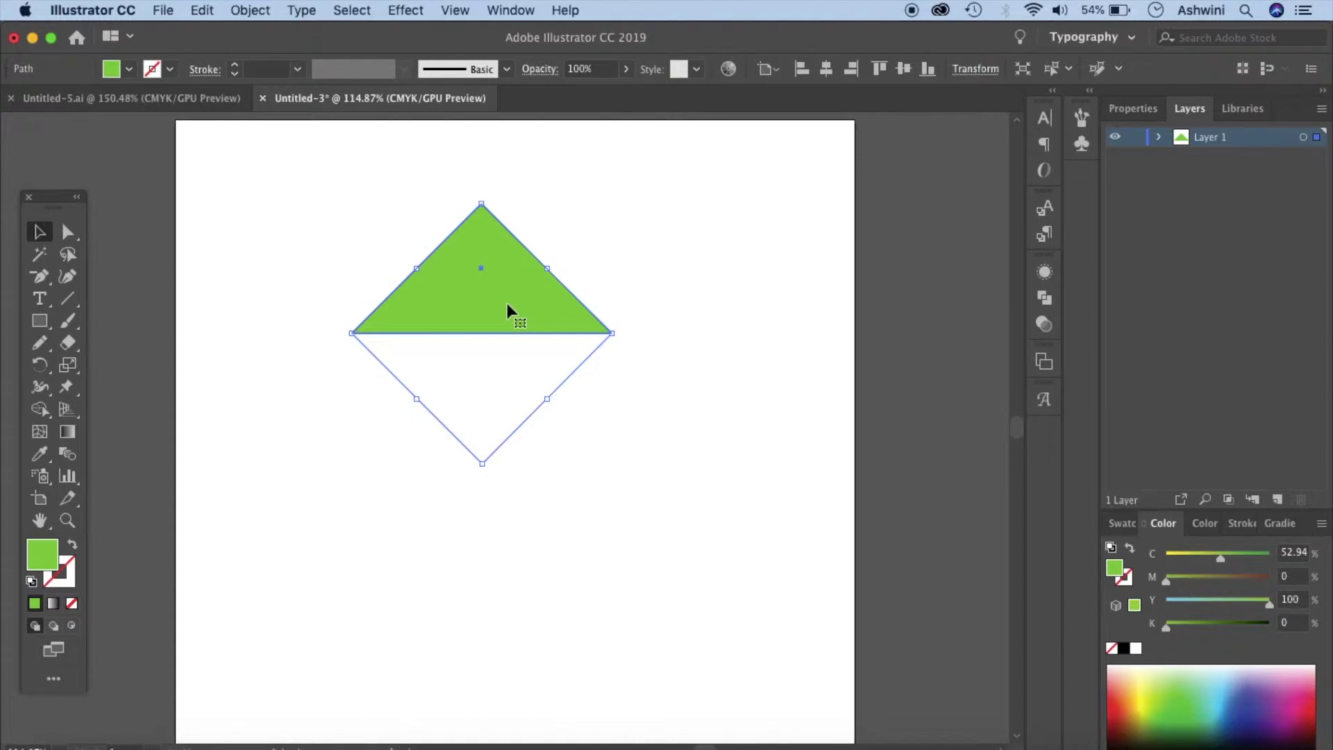
# Check the finished tree in Untitled-5.ai, then raise the top anchor point of the triangle in Untitled-3 to make it taller.
pyautogui.click(173, 97)
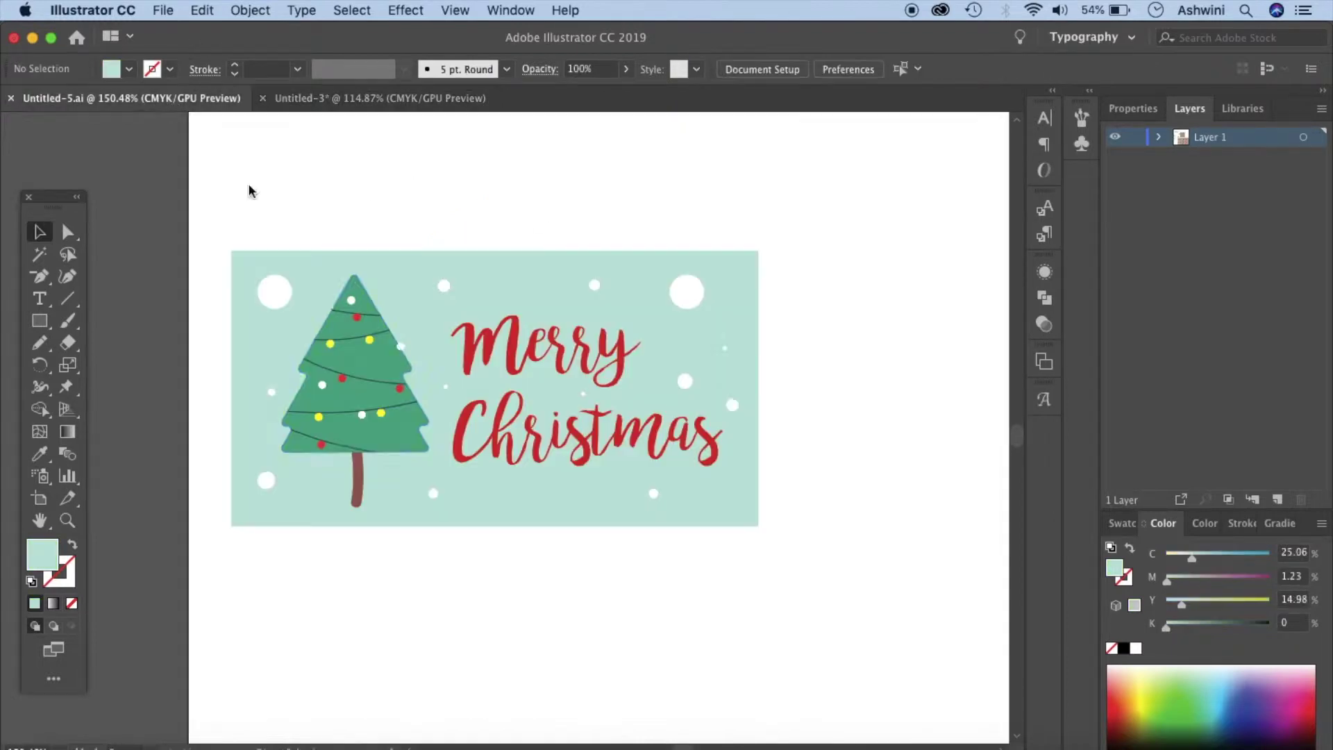
pyautogui.click(436, 100)
pyautogui.click(68, 236)
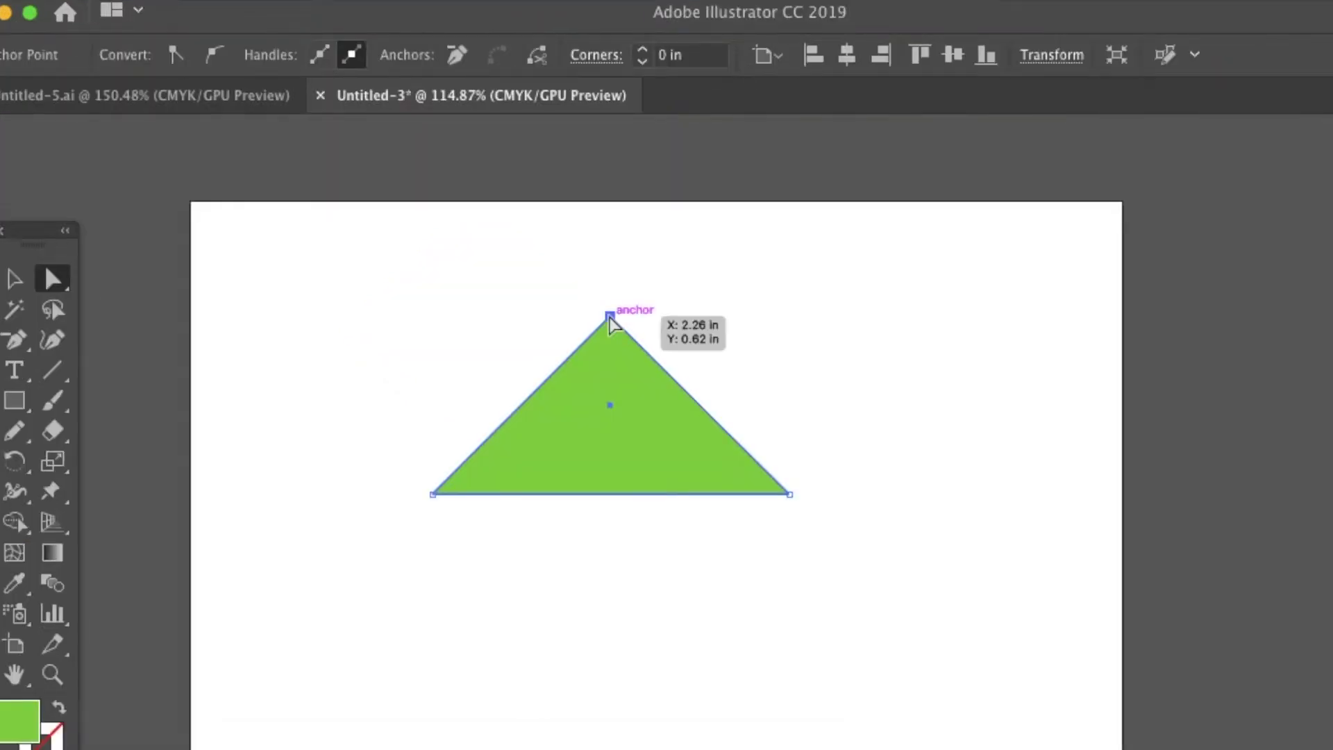
pyautogui.moveTo(610, 316); pyautogui.dragTo(610, 217)
pyautogui.click(836, 697)
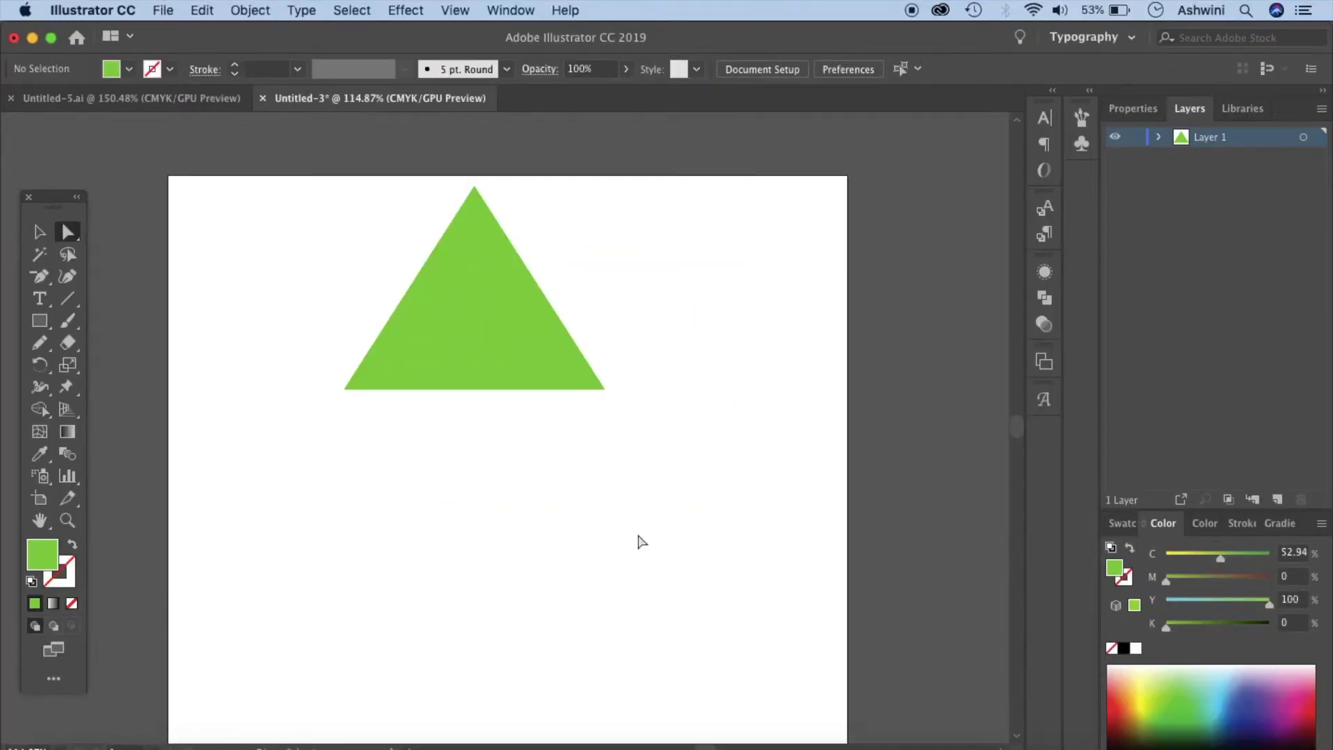
# Stack two slightly larger, overlapping copies of the triangle straight below the first to form a three-tier tree.
pyautogui.click(518, 336)
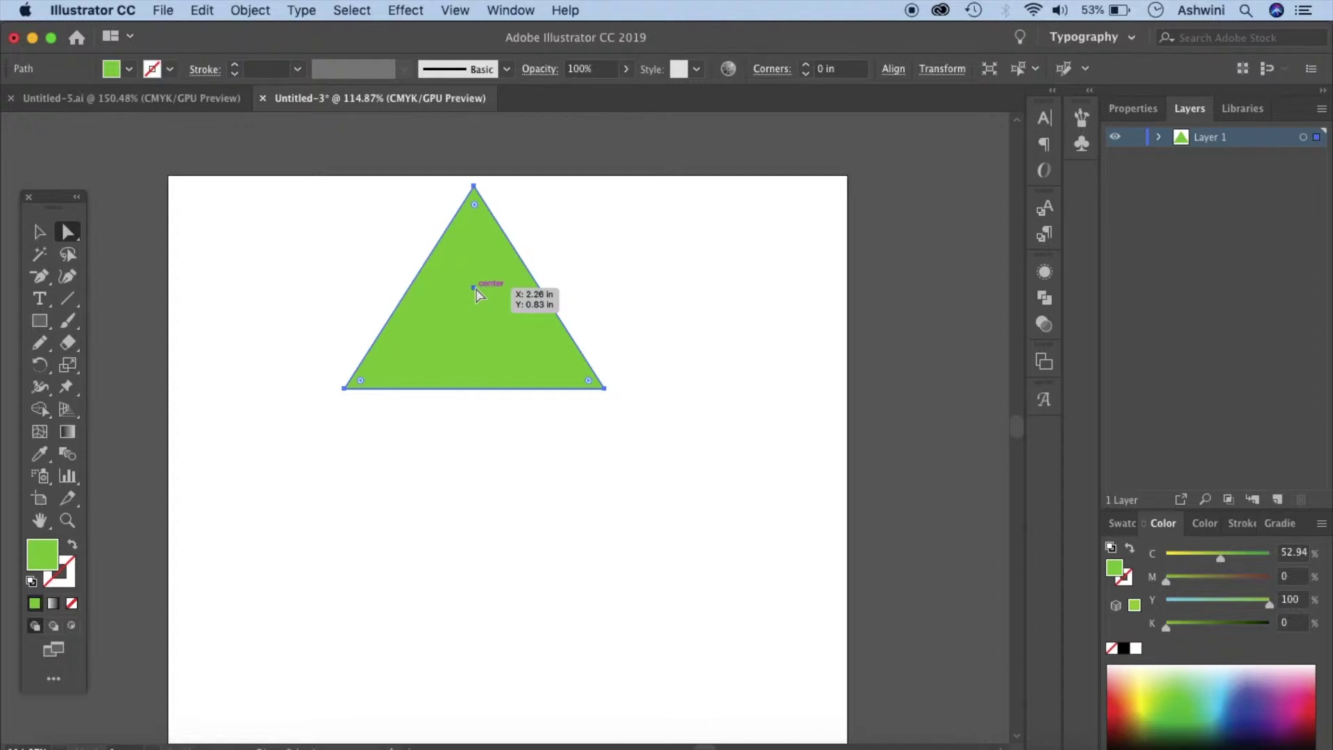
pyautogui.click(39, 231)
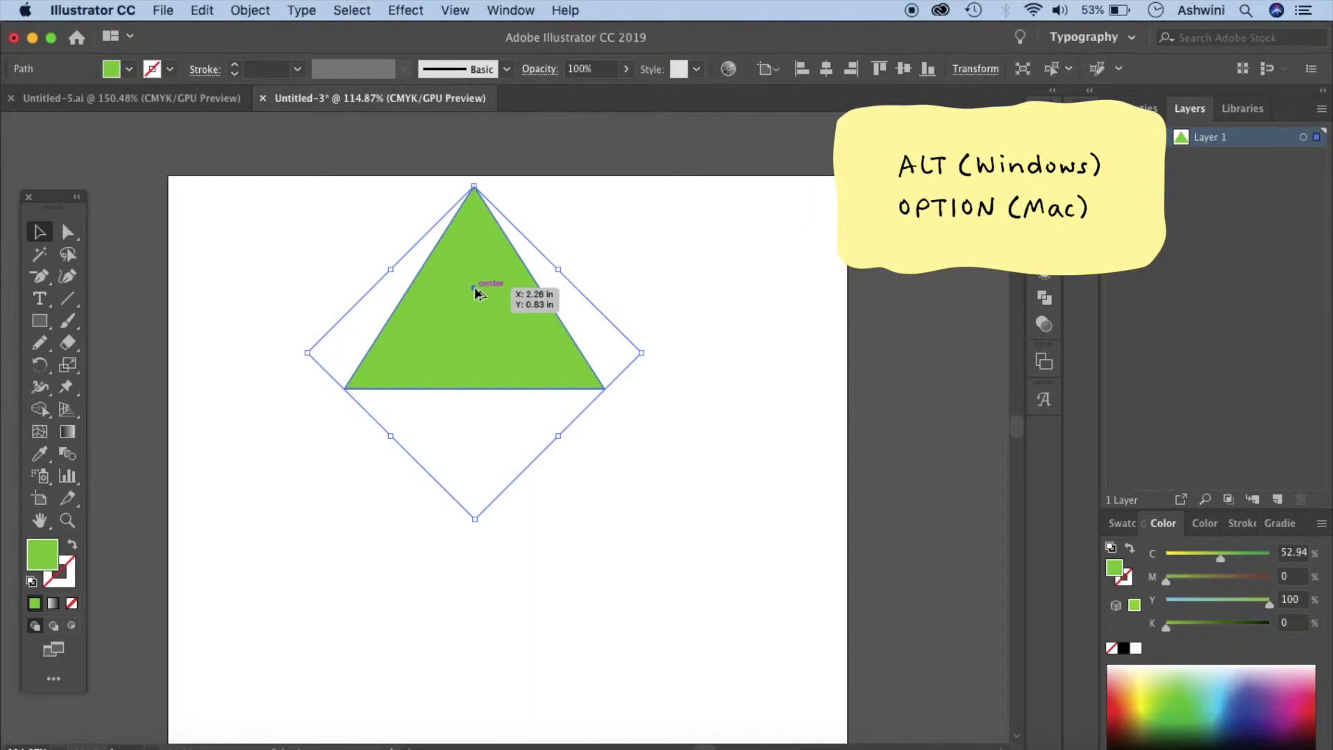
pyautogui.moveTo(474, 286); pyautogui.dragTo(475, 380)
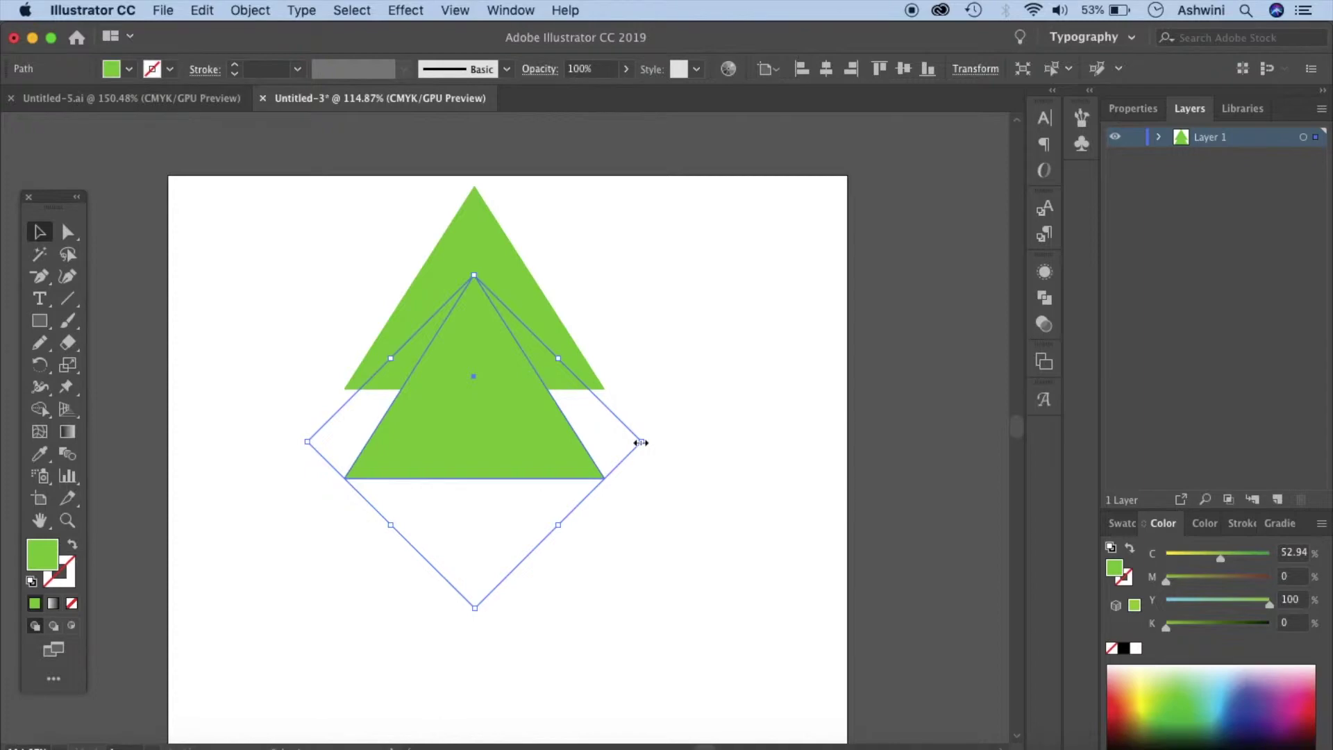
pyautogui.moveTo(640, 443); pyautogui.dragTo(686, 462)
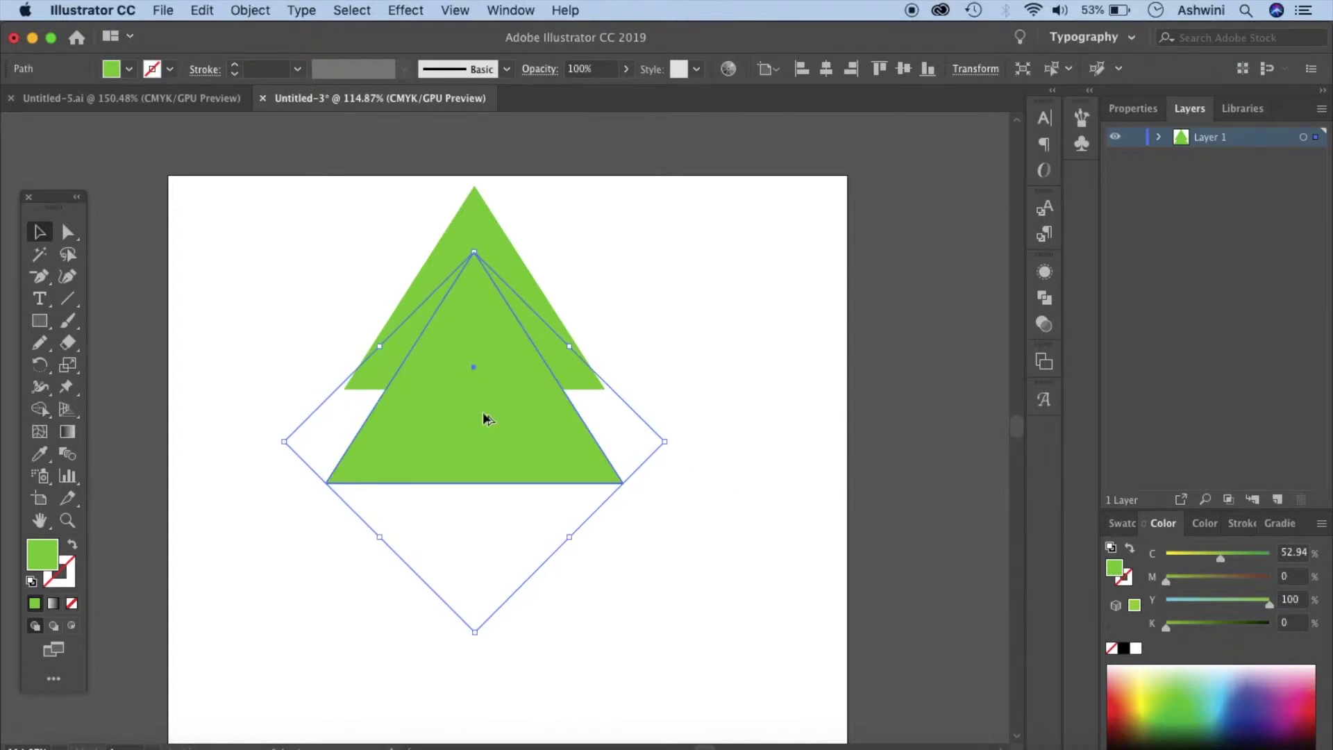
pyautogui.moveTo(484, 420); pyautogui.dragTo(480, 478)
pyautogui.click(705, 524)
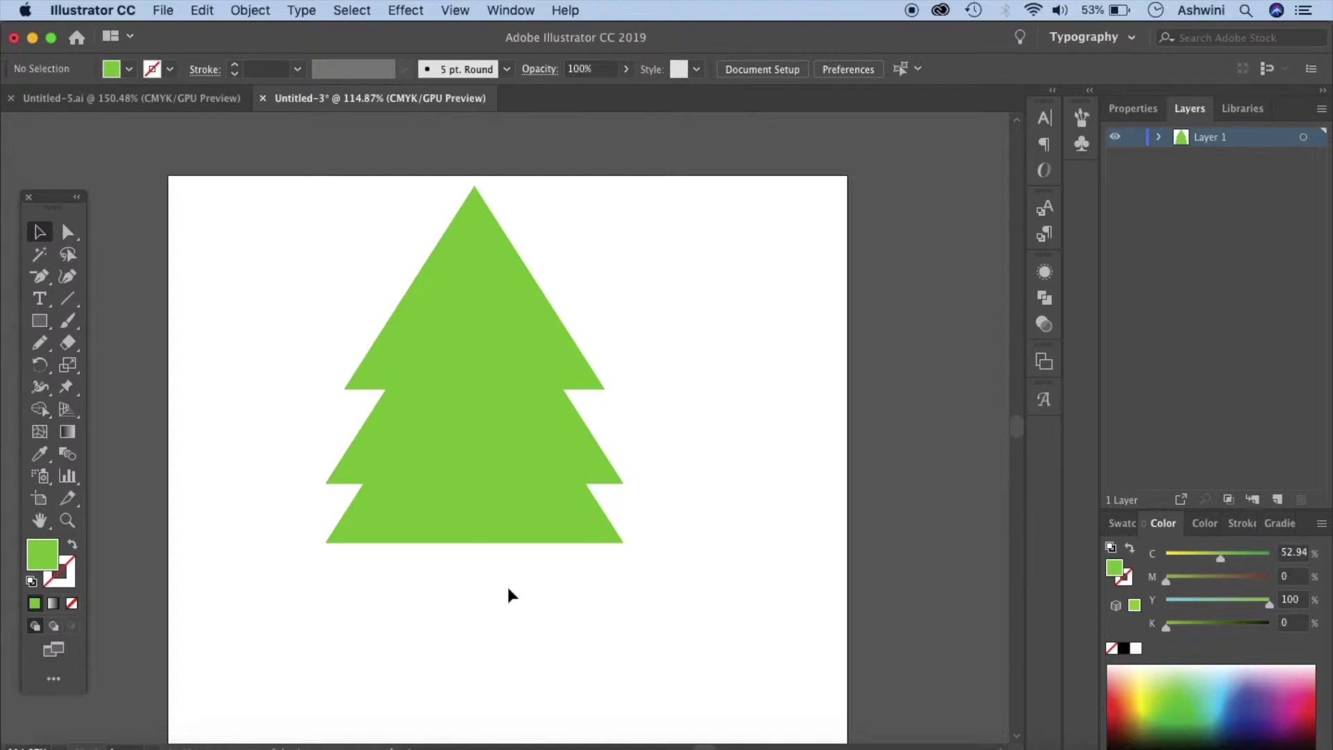
# Round all the corners of the three stacked triangles together.
pyautogui.moveTo(296, 217); pyautogui.dragTo(729, 572)
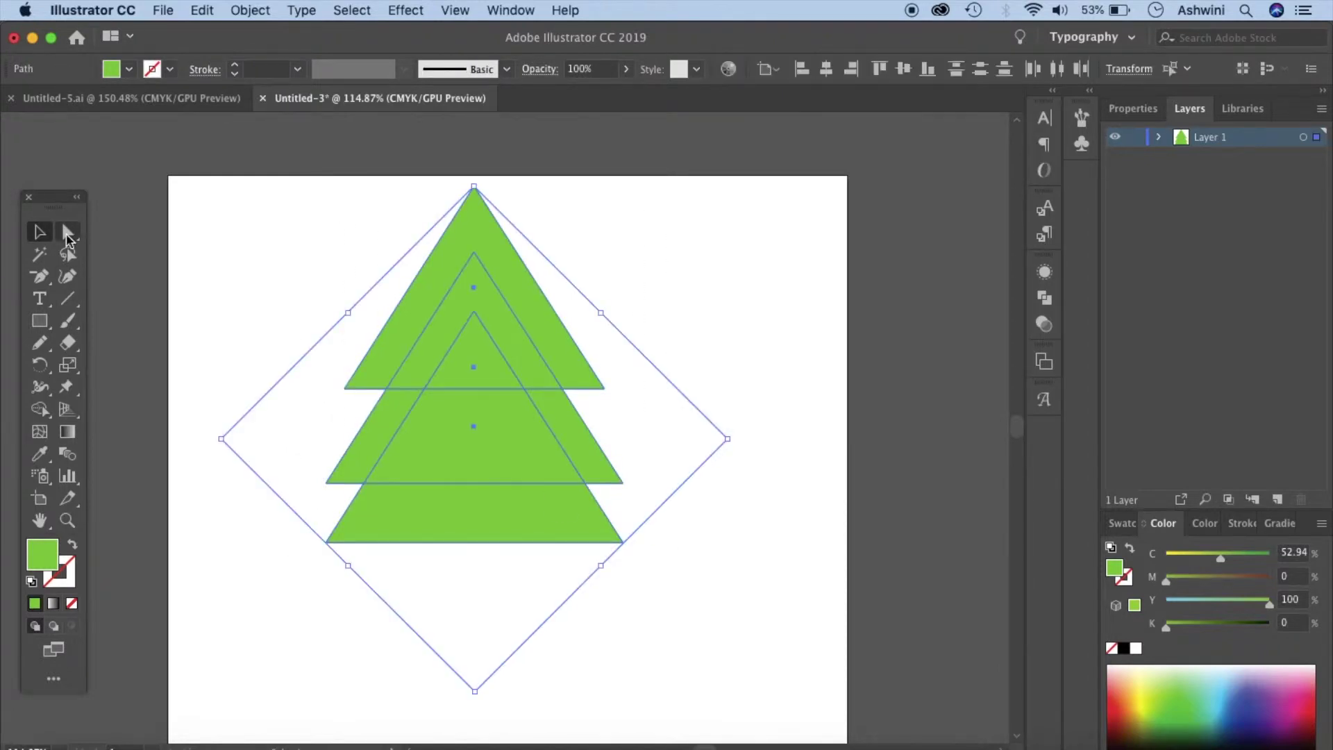
pyautogui.click(67, 231)
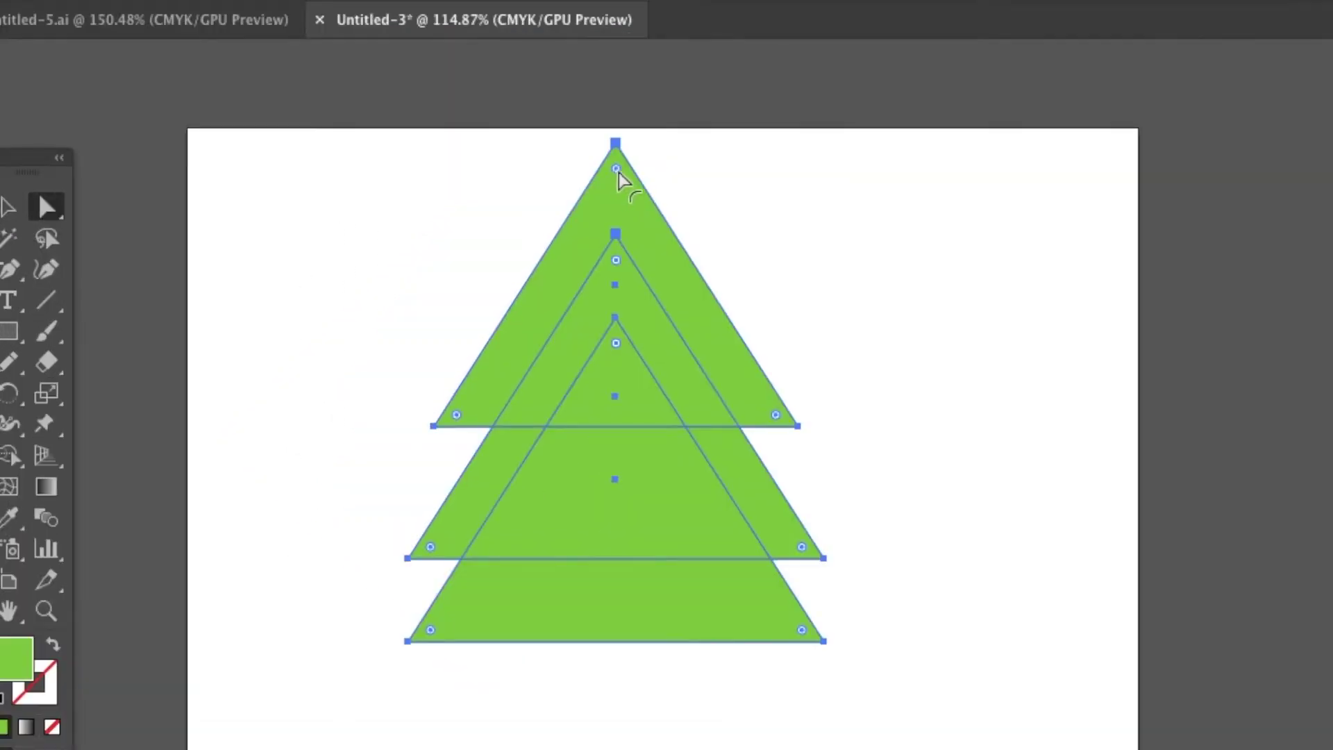
pyautogui.scroll(6, 615, 172)
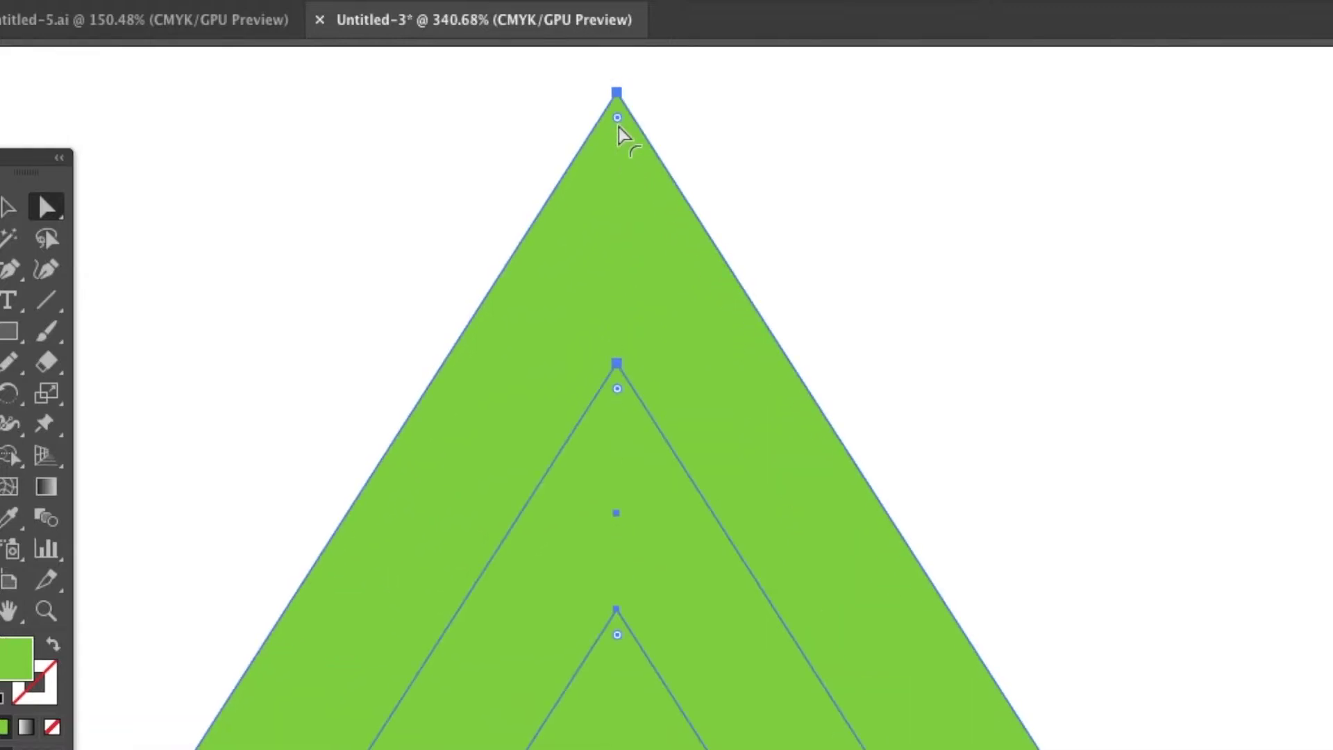
pyautogui.scroll(-6, 618, 127)
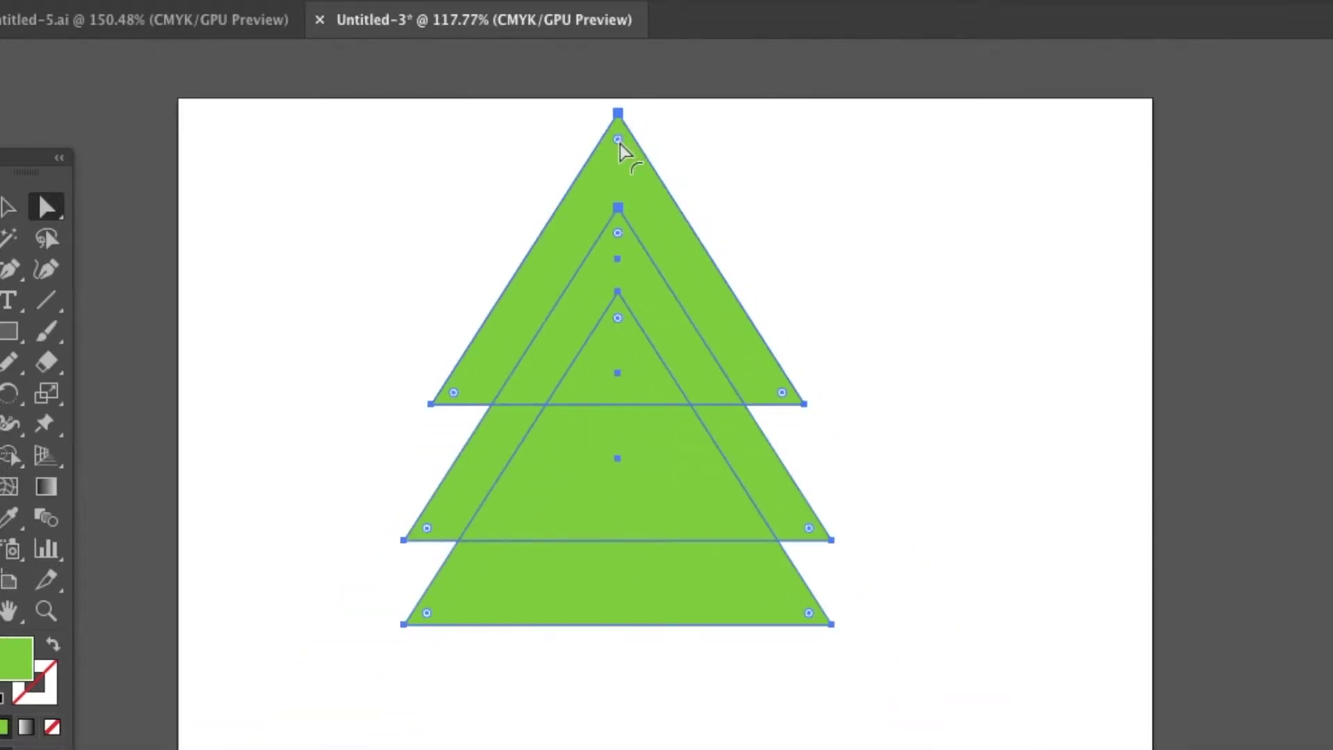
pyautogui.moveTo(619, 144); pyautogui.dragTo(620, 151)
pyautogui.click(891, 375)
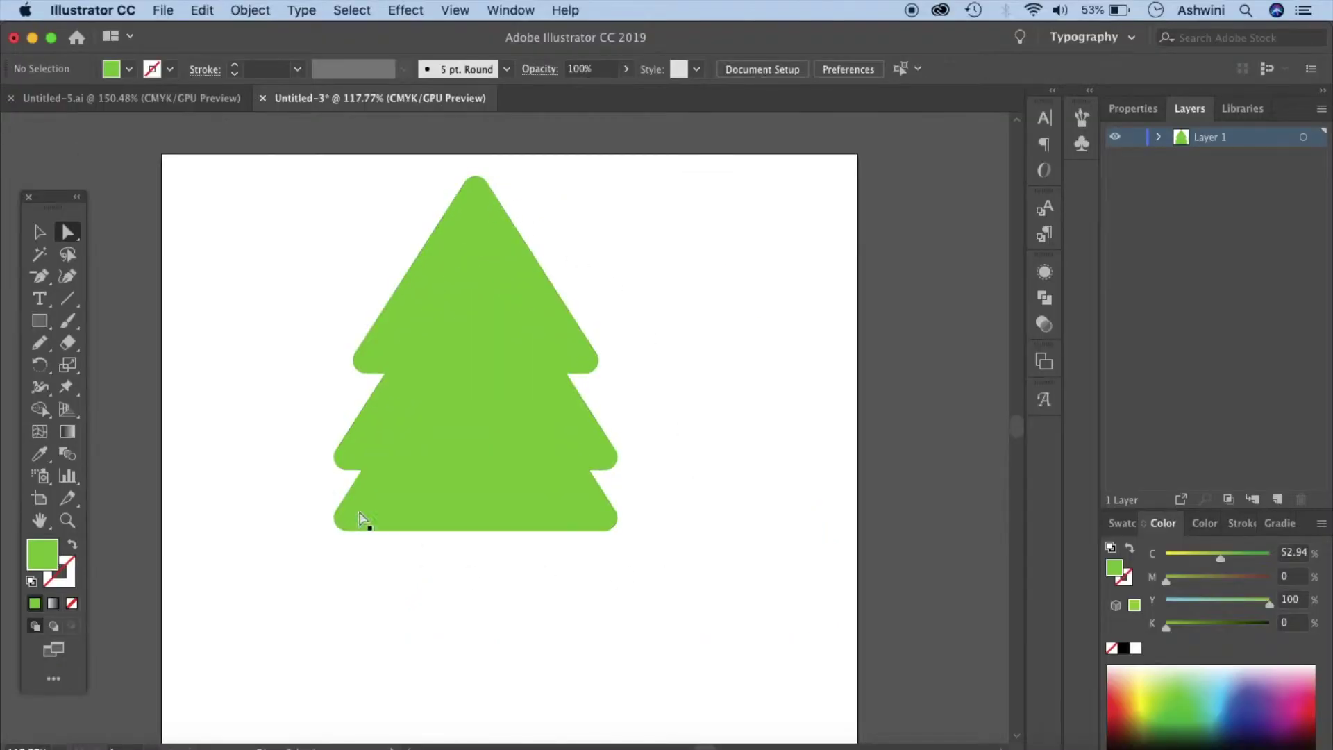
# Merge the three rounded triangles into a single tree shape with Pathfinder's Unite.
pyautogui.click(39, 235)
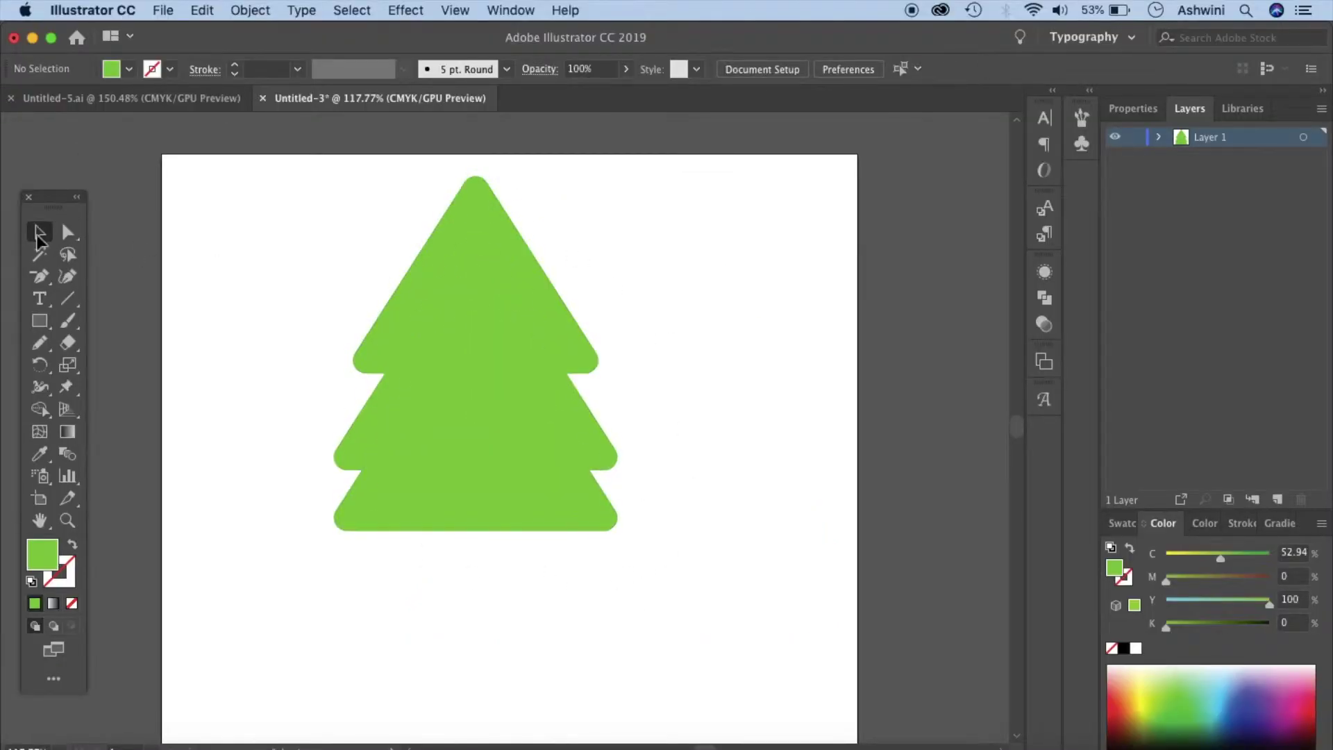
pyautogui.moveTo(271, 170); pyautogui.dragTo(722, 609)
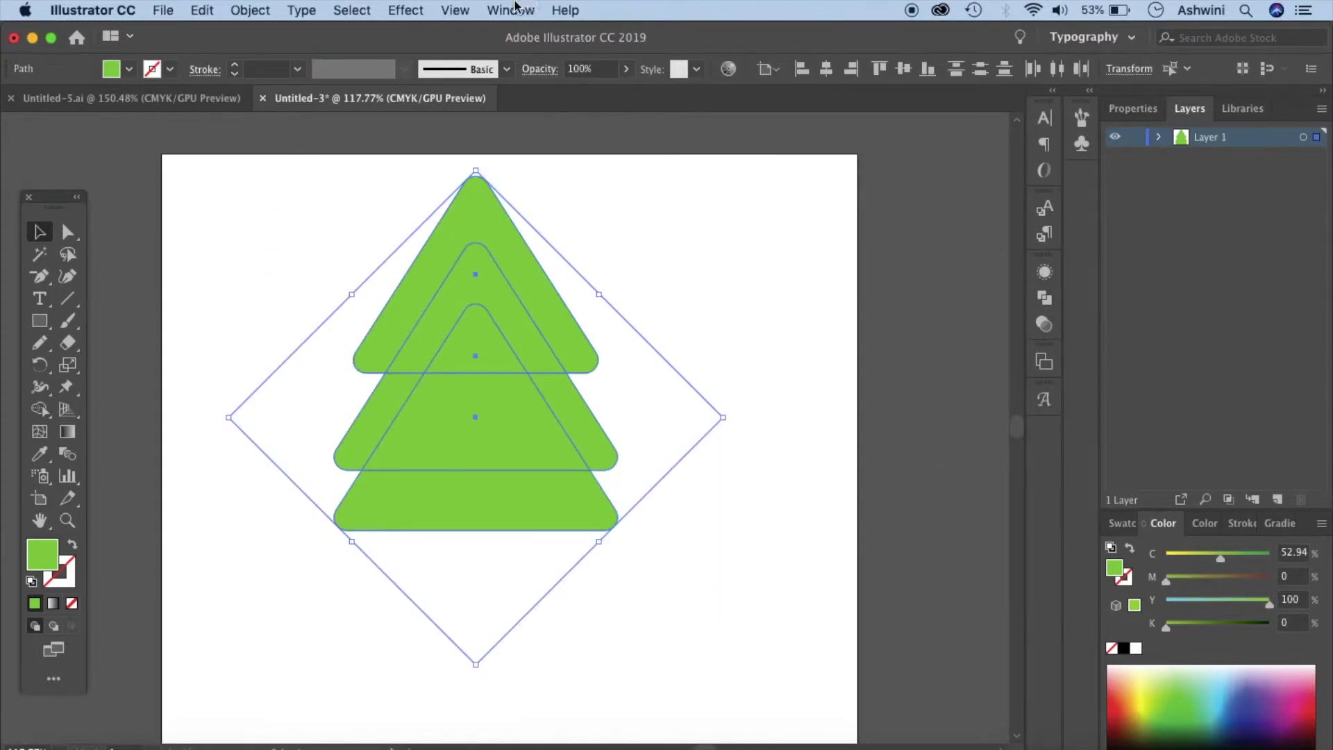
pyautogui.click(514, 10)
pyautogui.scroll(-5, 555, 462)
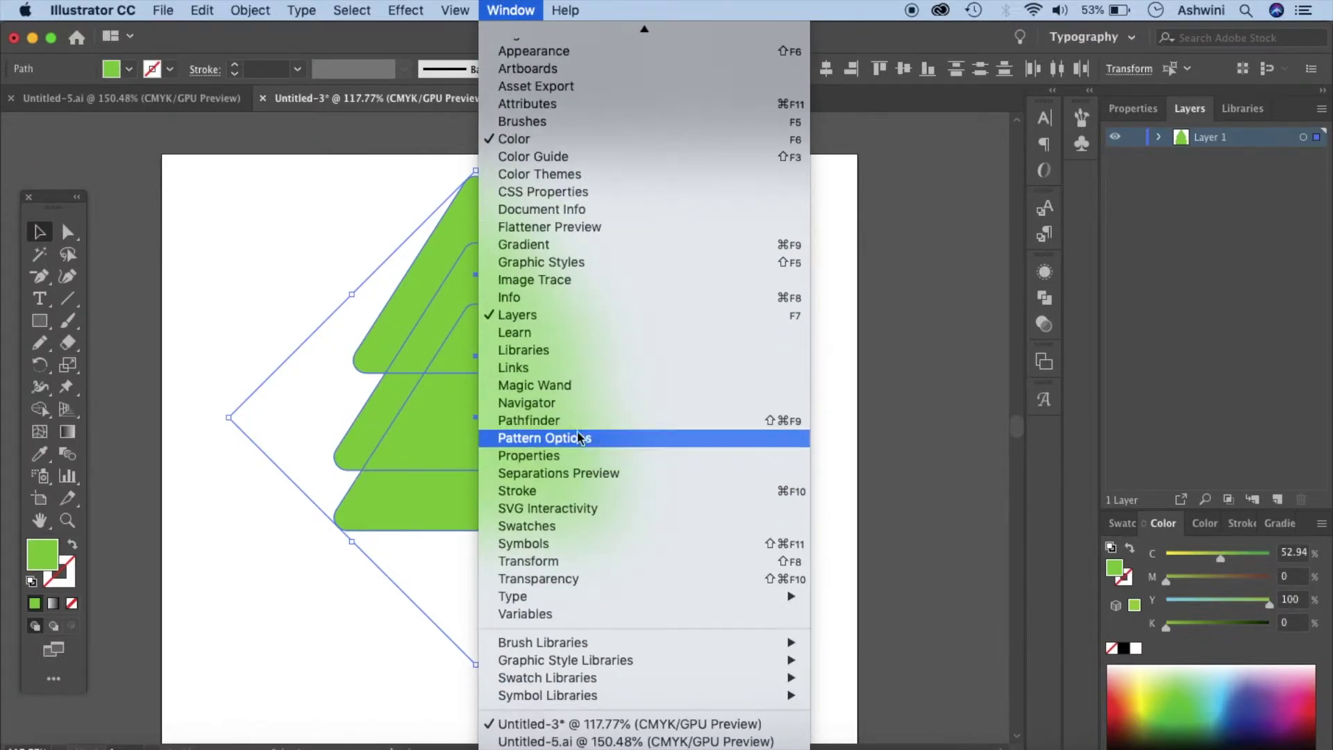
pyautogui.click(561, 421)
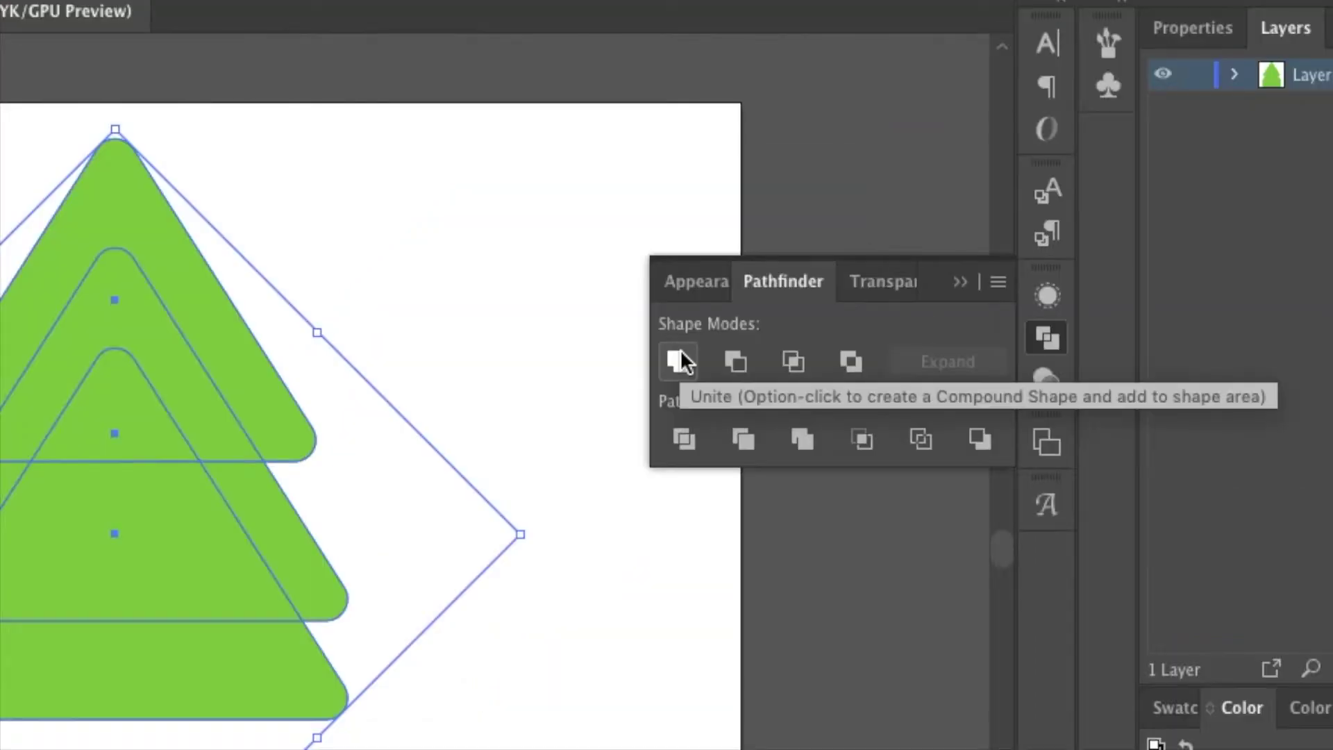
pyautogui.click(677, 360)
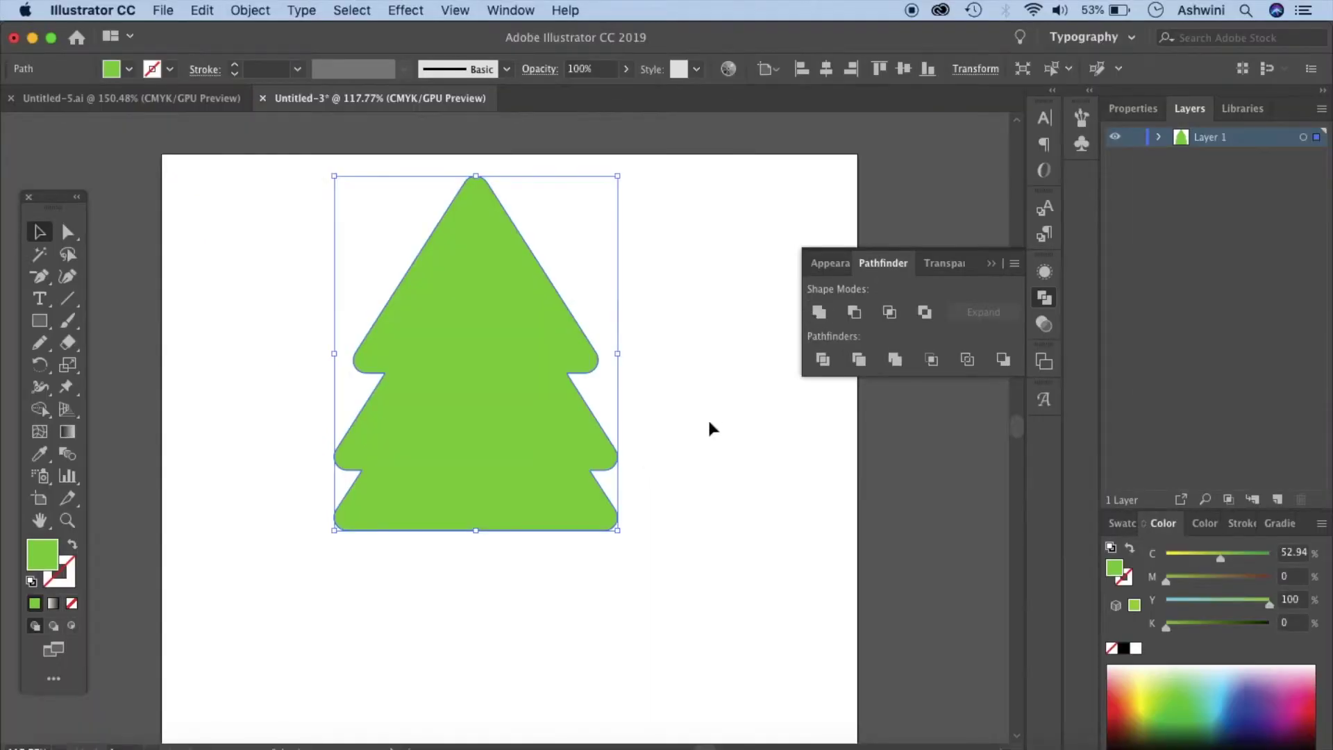
# Paste the five colour squares copied from Untitled-5.ai and move them to the empty area right of the tree.
pyautogui.click(709, 422)
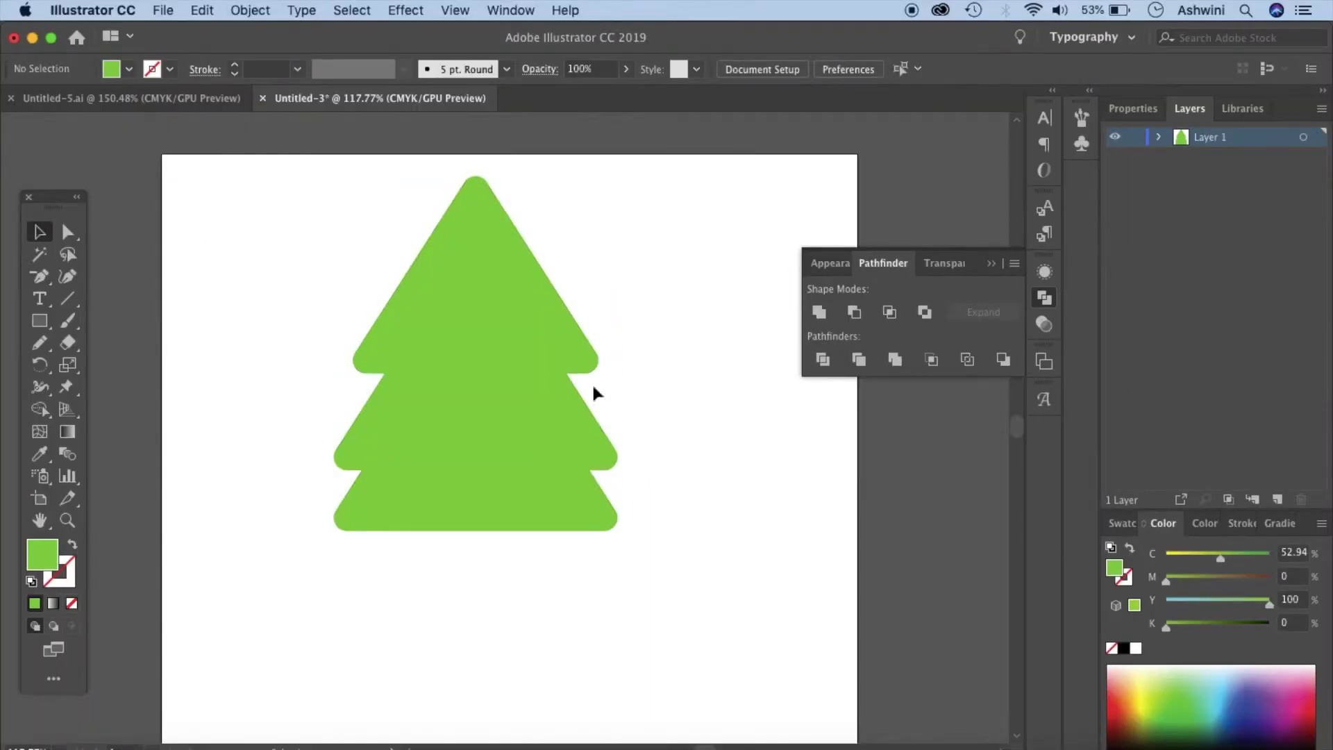
pyautogui.click(540, 381)
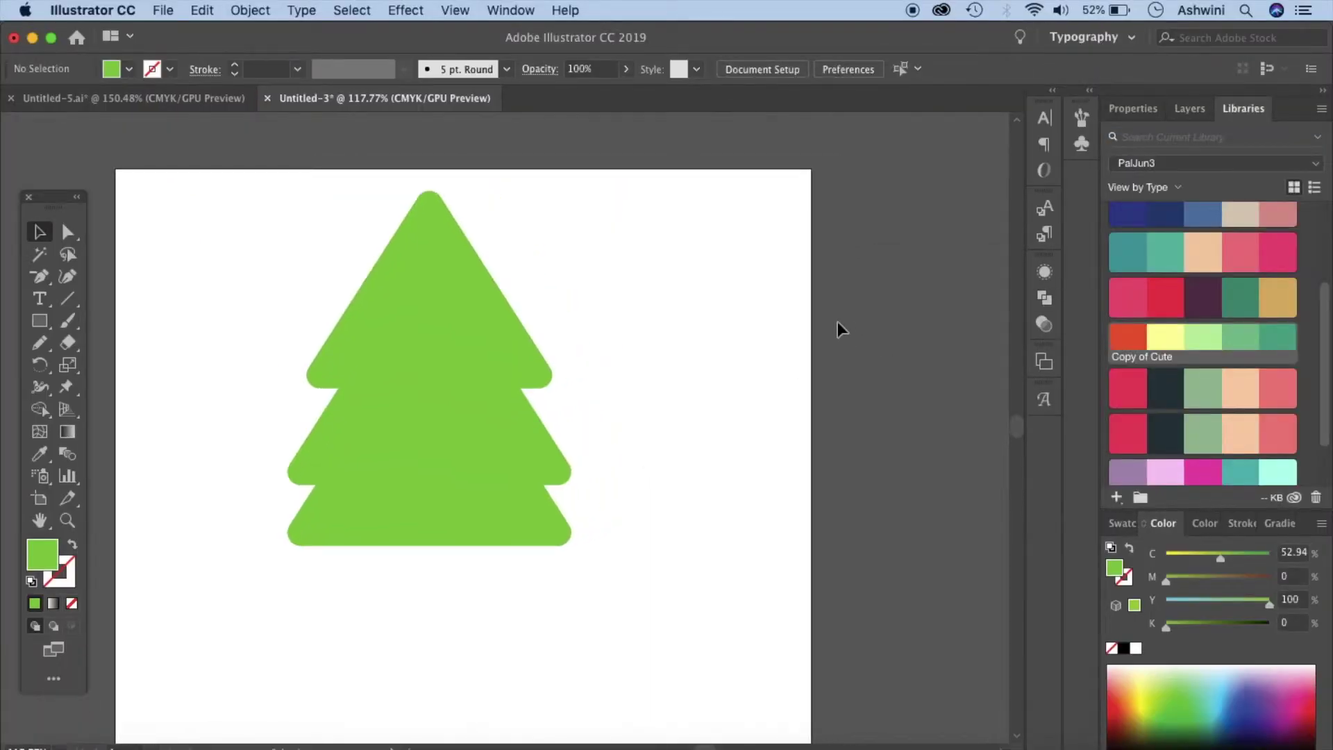
pyautogui.press('super+v')
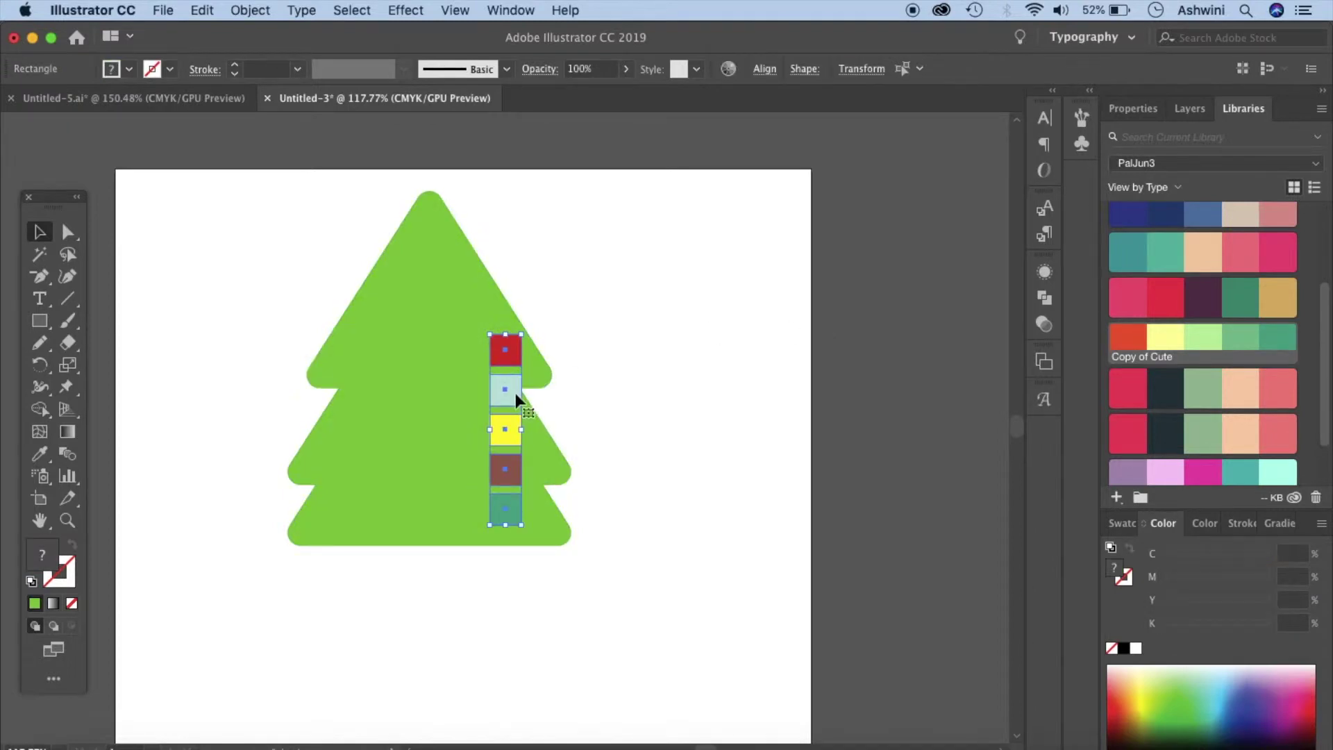
pyautogui.moveTo(515, 393); pyautogui.dragTo(774, 297)
pyautogui.click(899, 438)
# Recolour the tree shape with the muted green sampled from the lowest colour square.
pyautogui.click(472, 365)
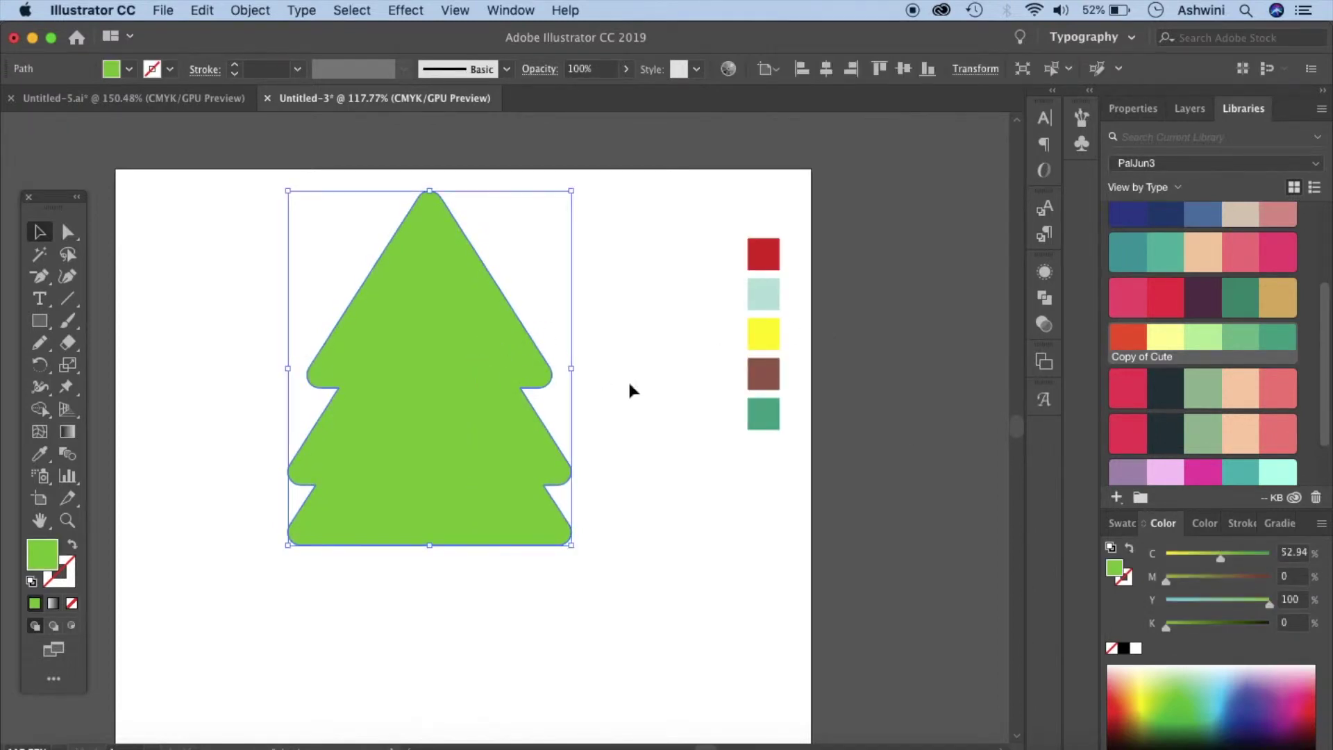
pyautogui.press('i')
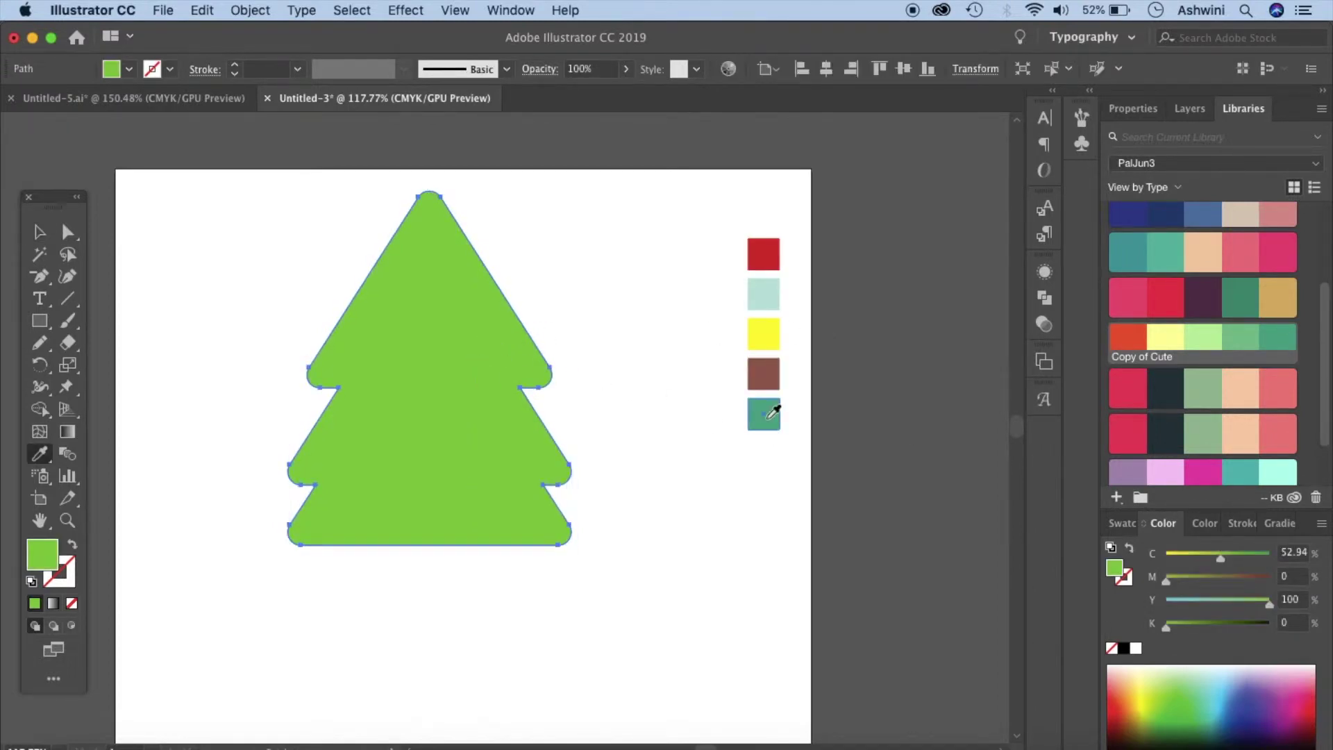
pyautogui.click(768, 417)
pyautogui.click(42, 230)
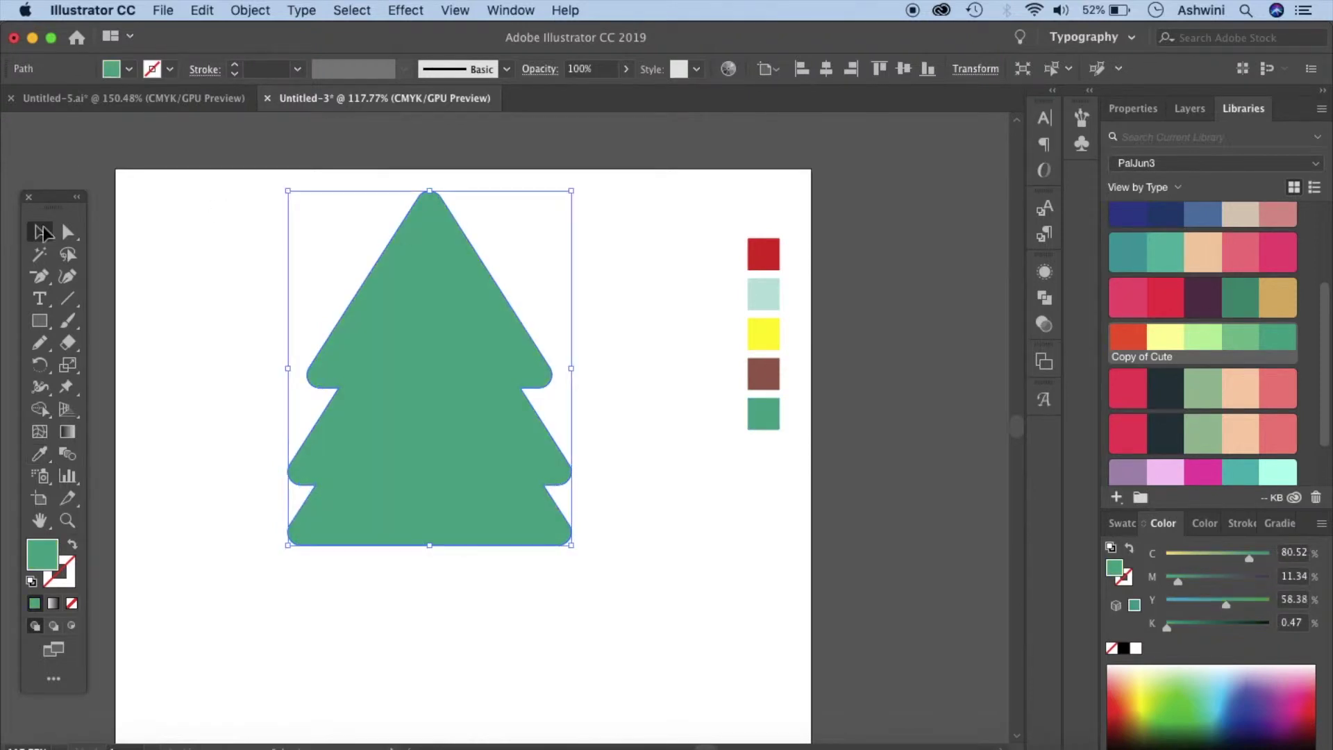
pyautogui.click(175, 259)
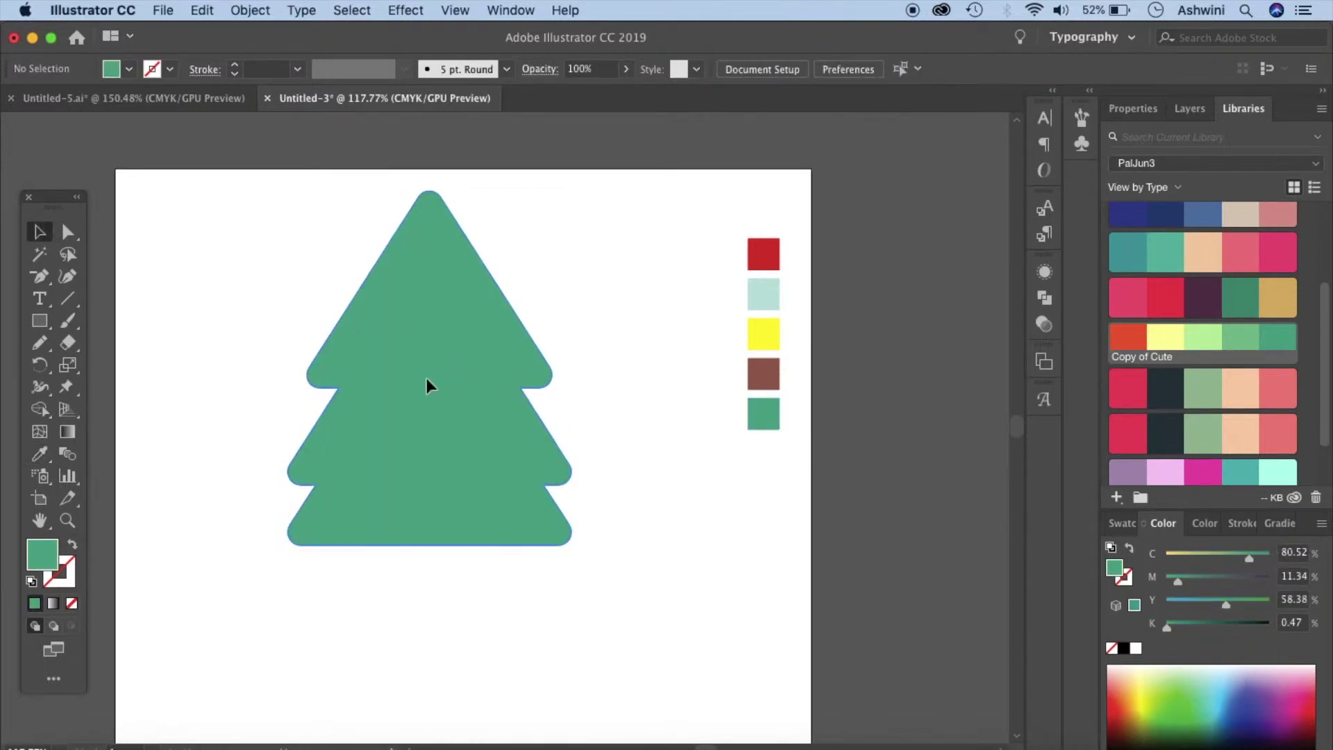
# Scale the tree shape down and place it near the artboard's upper-left corner.
pyautogui.moveTo(432, 387); pyautogui.dragTo(319, 398)
pyautogui.moveTo(446, 553); pyautogui.dragTo(377, 471)
pyautogui.moveTo(321, 437); pyautogui.dragTo(342, 461)
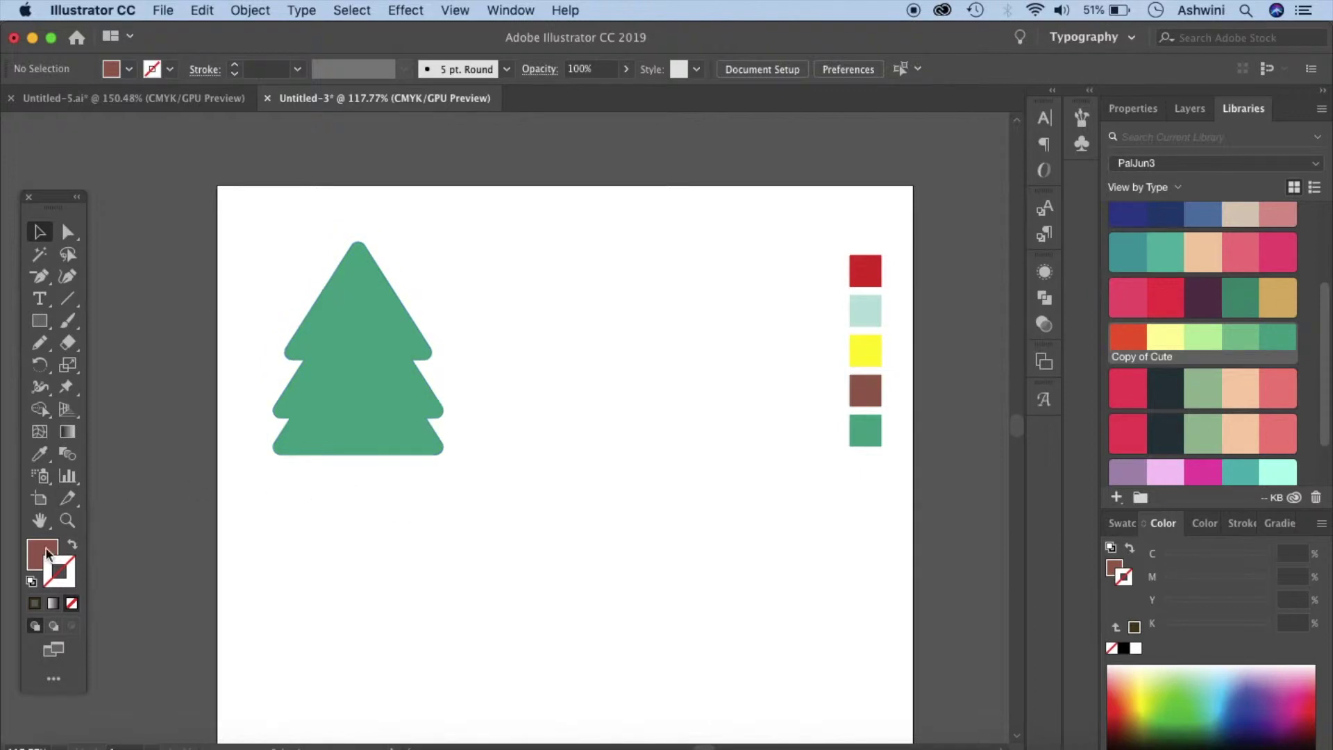
# Paint a slightly curved vertical trunk below the tree with the Paintbrush, using a 2 pt stroke.
pyautogui.click(68, 322)
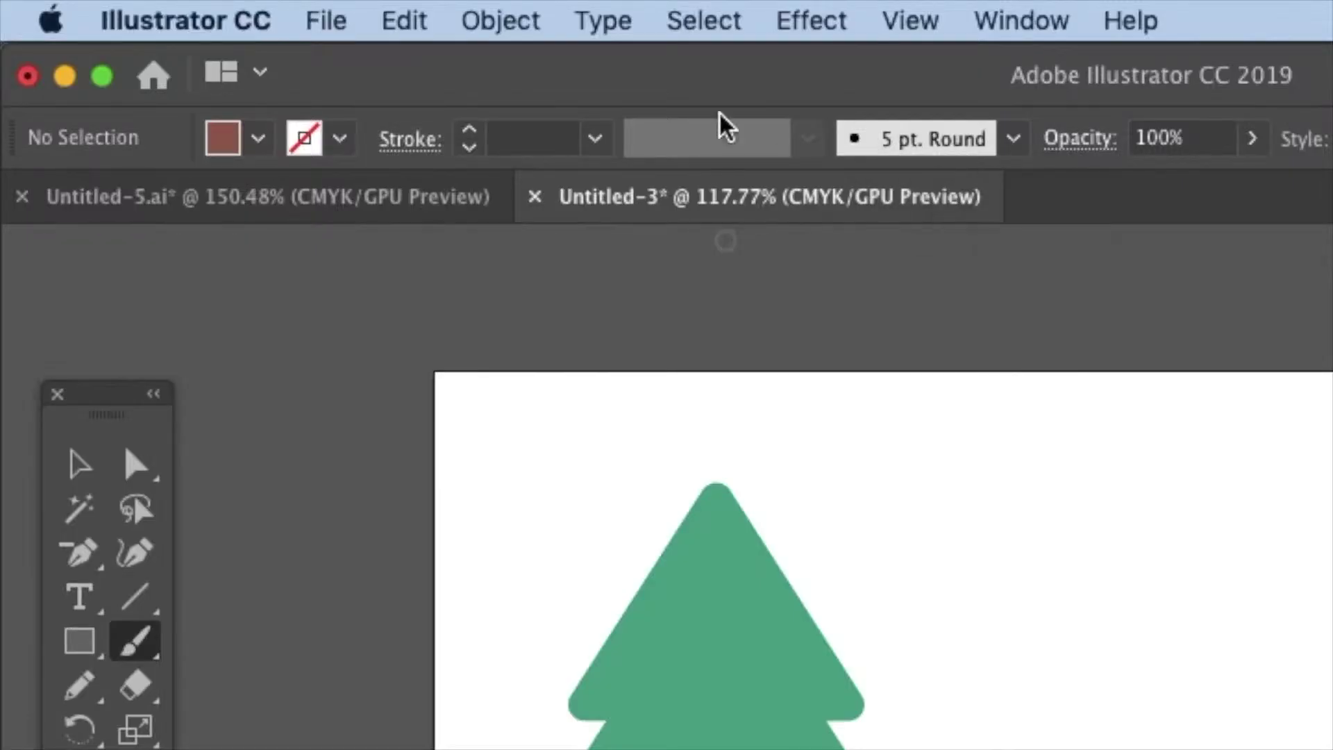
pyautogui.click(595, 138)
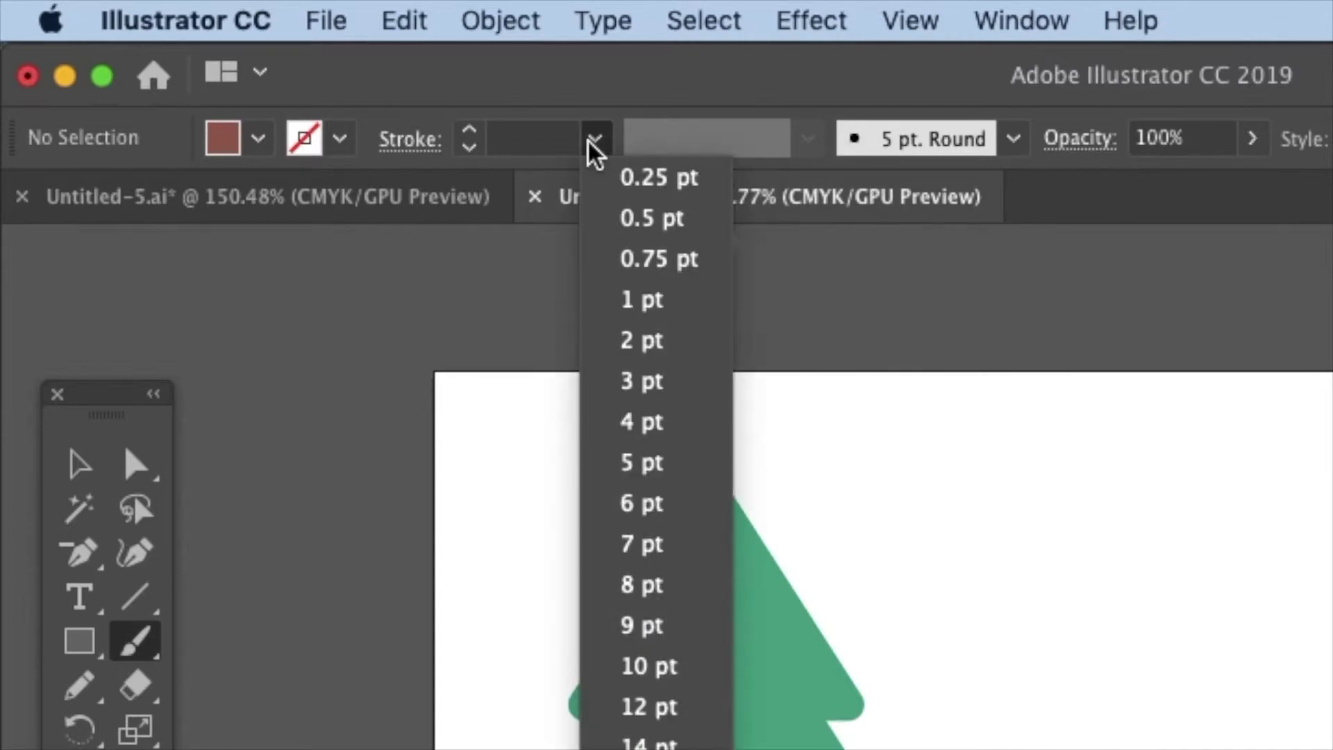
pyautogui.click(630, 342)
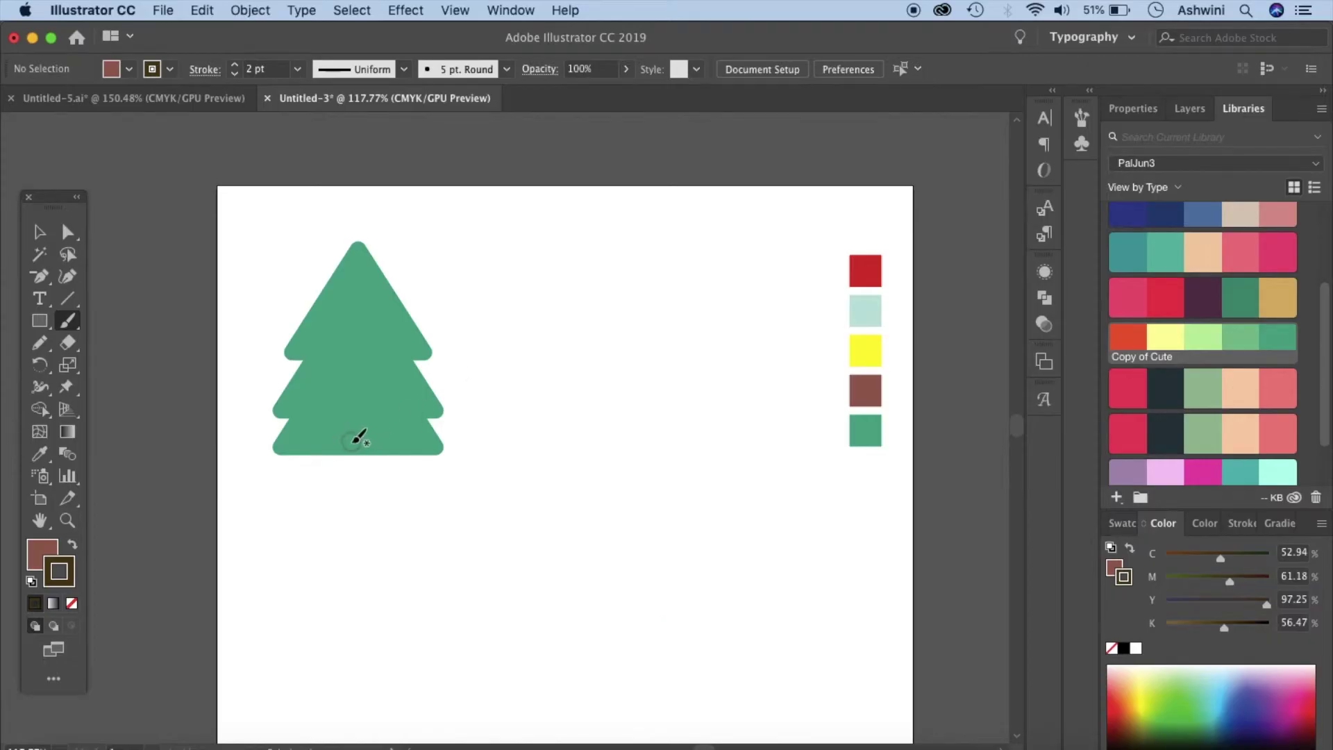
pyautogui.moveTo(354, 440); pyautogui.dragTo(347, 534)
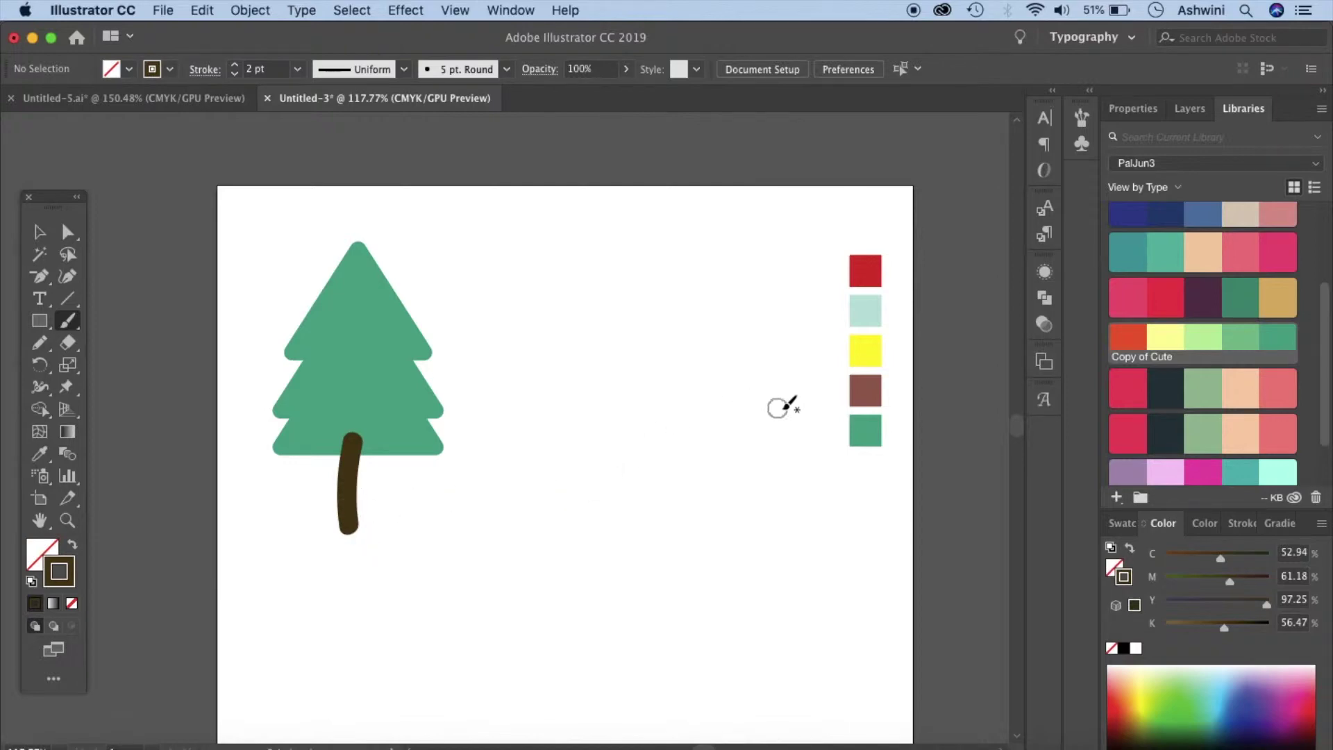
# Apply the brown colour square's colour to the trunk as its stroke, with no fill and a 2 pt weight.
pyautogui.press('i')
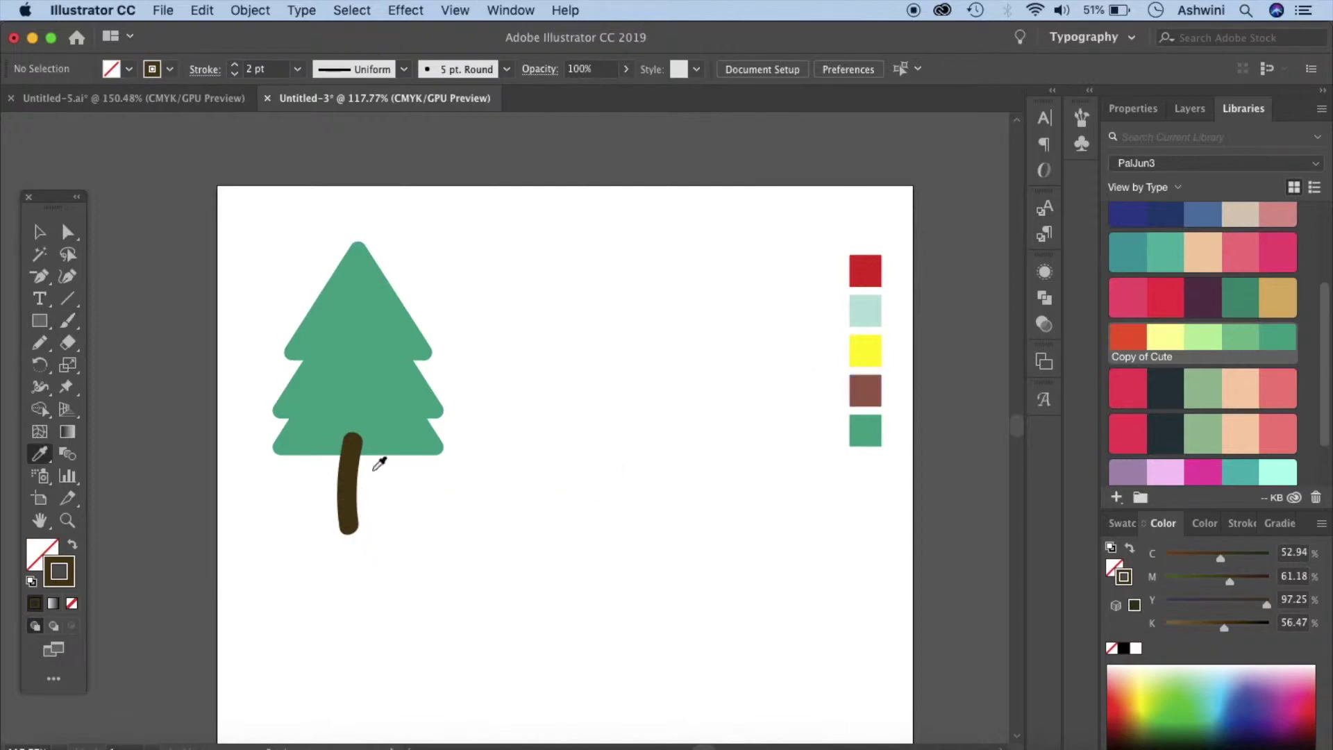
pyautogui.keyDown('super'); pyautogui.click(351, 490); pyautogui.keyUp('super')
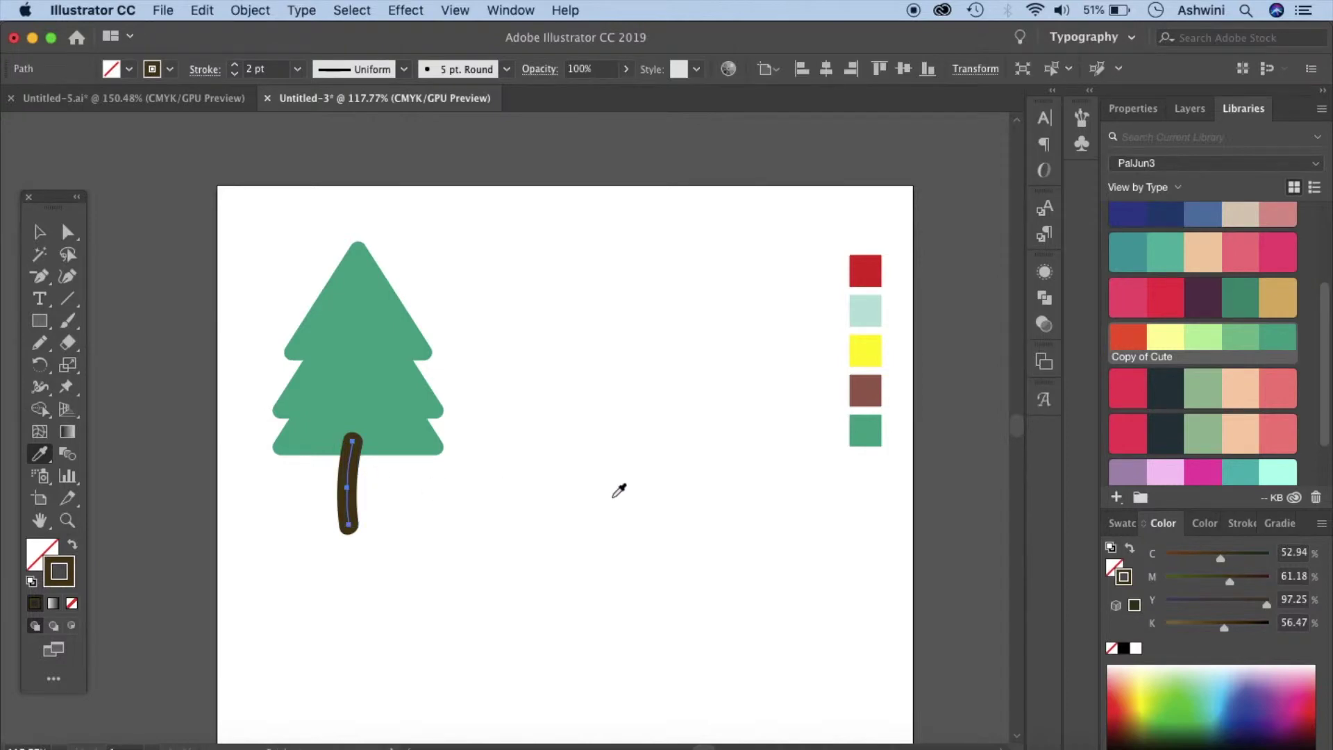
pyautogui.click(865, 386)
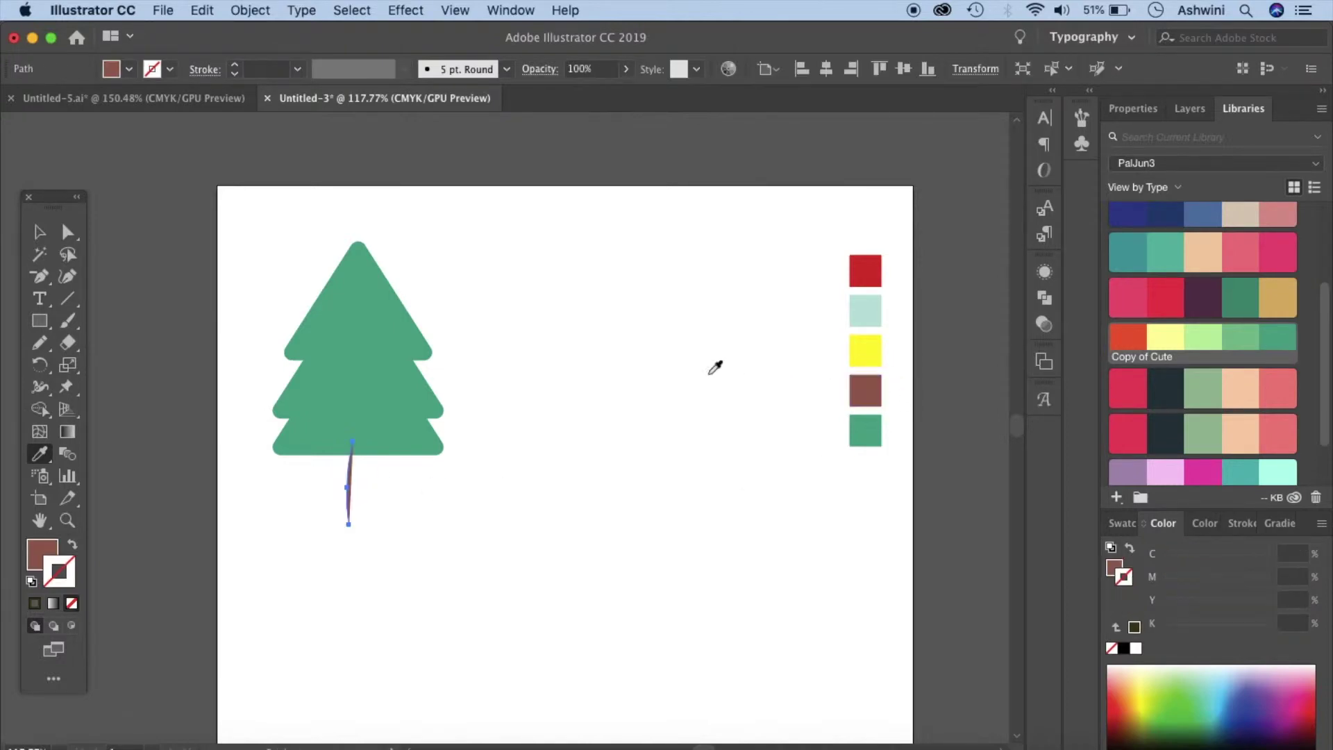
pyautogui.click(73, 548)
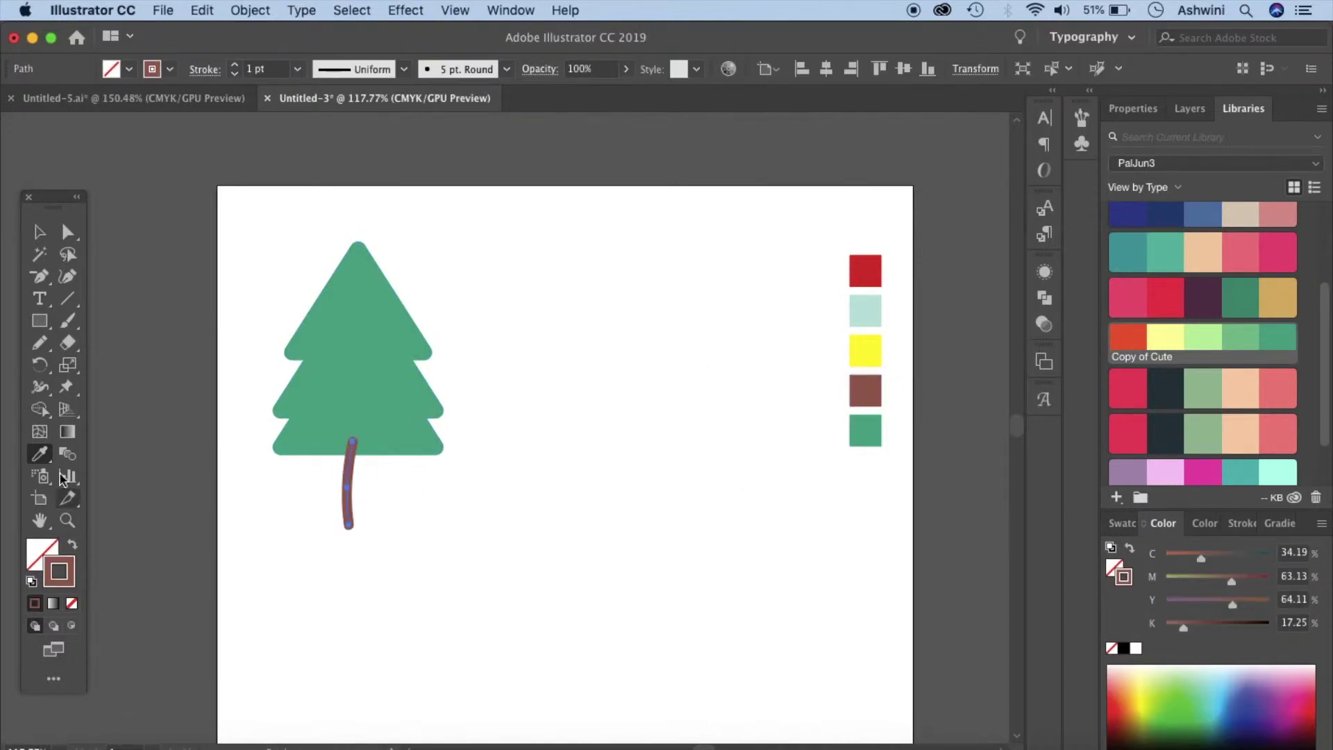
pyautogui.click(297, 69)
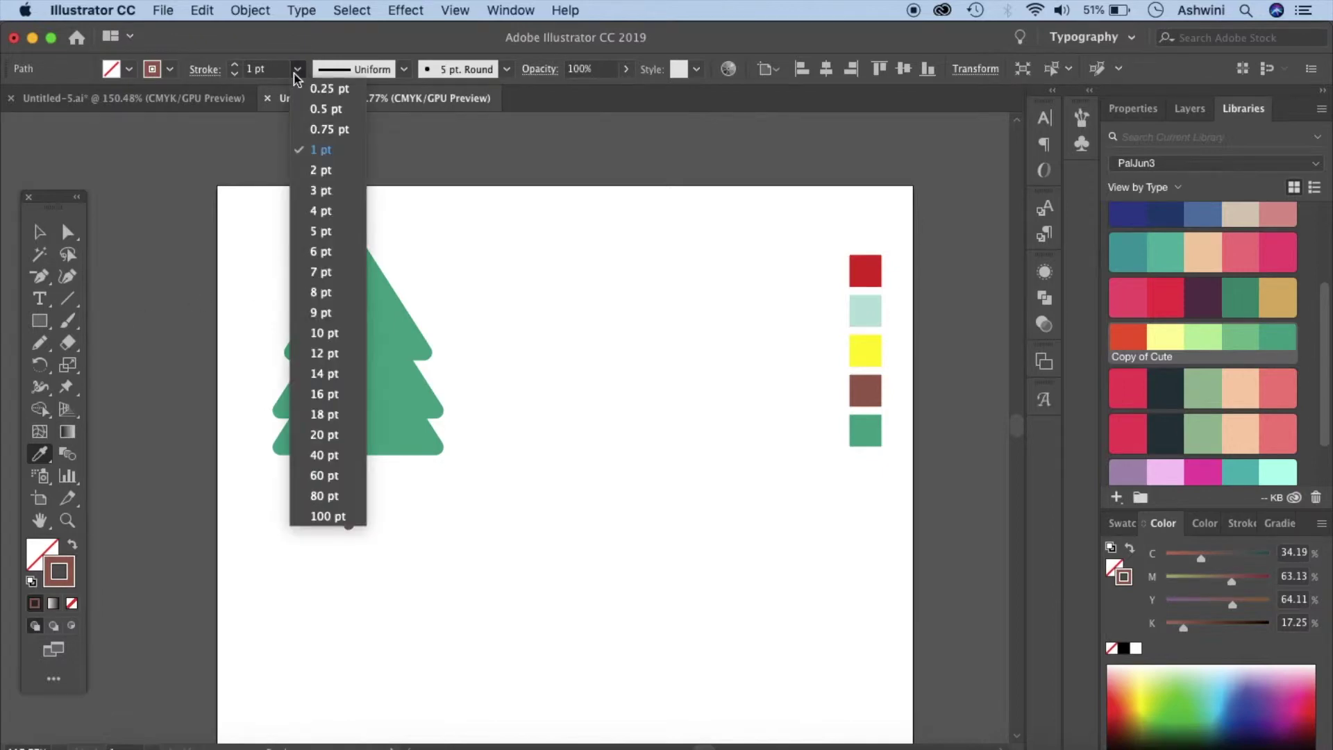
pyautogui.click(320, 170)
pyautogui.click(40, 231)
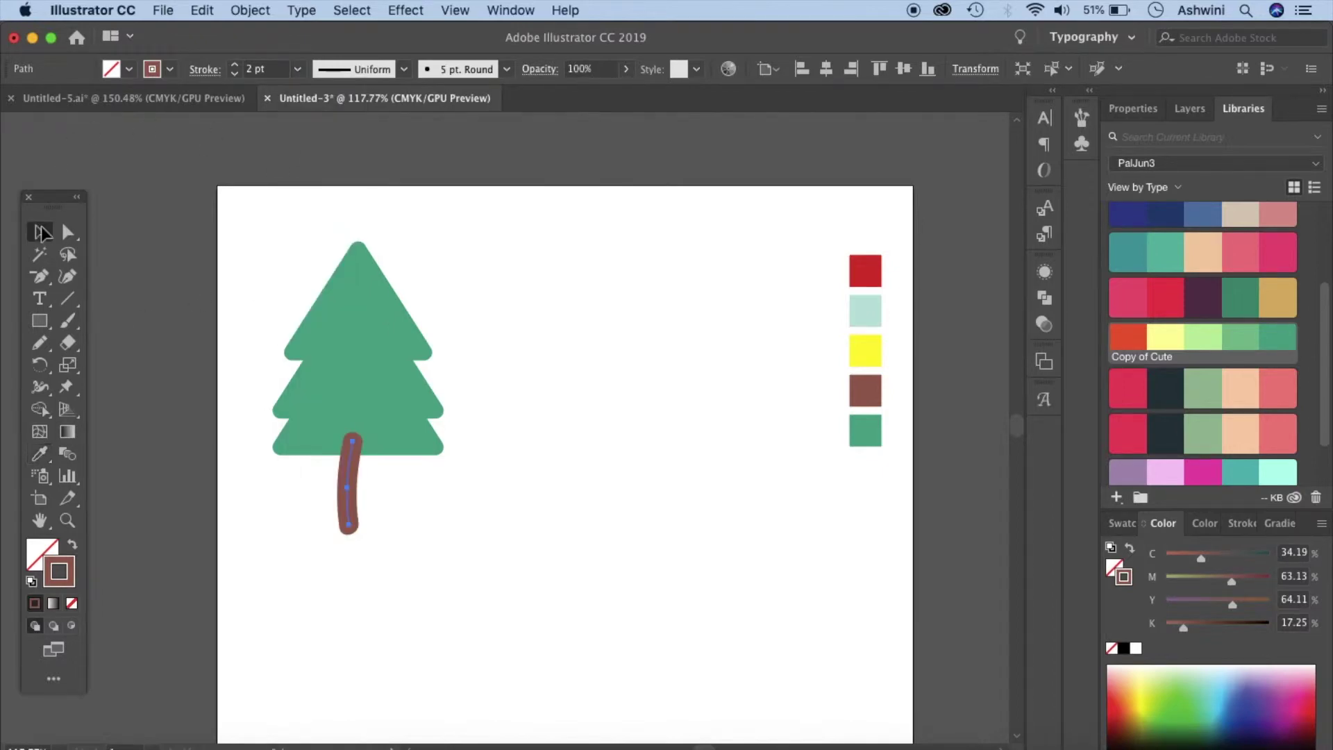
pyautogui.click(594, 425)
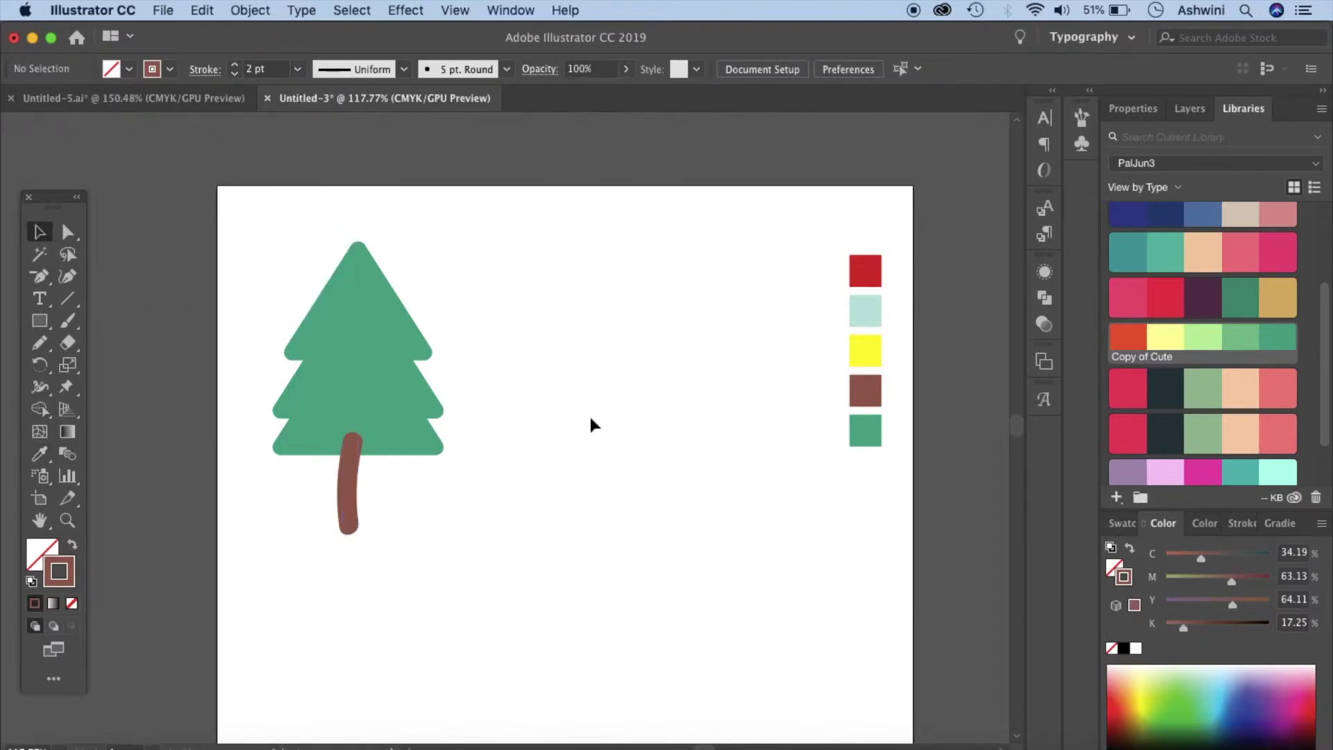
# Send the trunk behind the green tree shape and set its stroke weight to 1 pt.
pyautogui.click(351, 505)
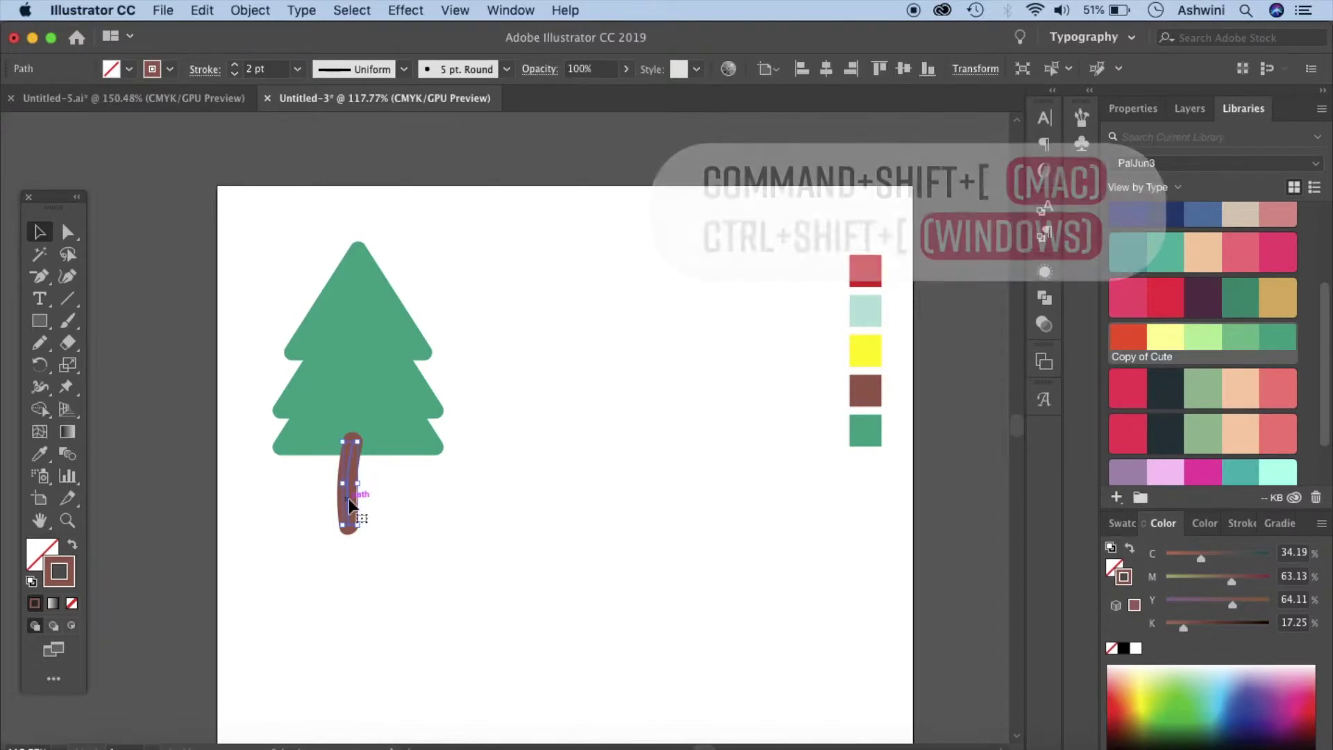
pyautogui.press('super+shift+bracketleft')
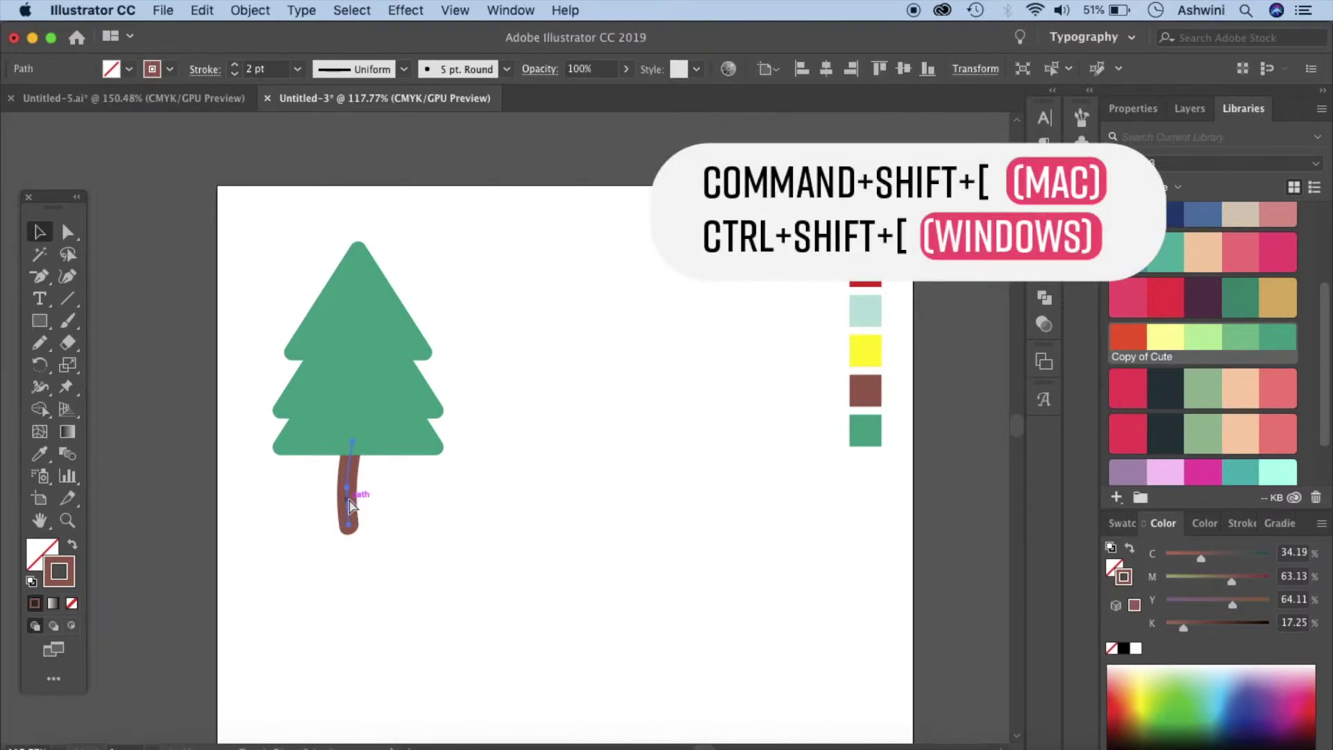
pyautogui.click(356, 507)
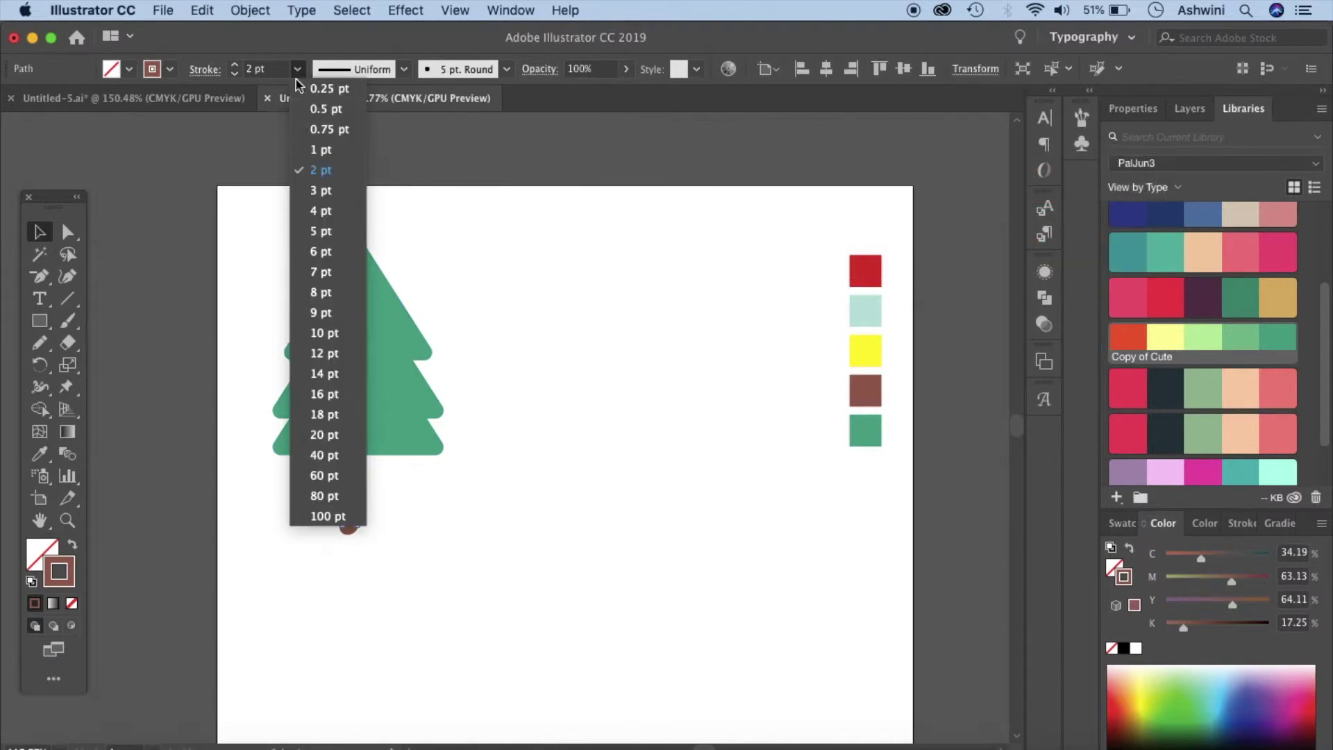
pyautogui.click(320, 156)
pyautogui.click(564, 415)
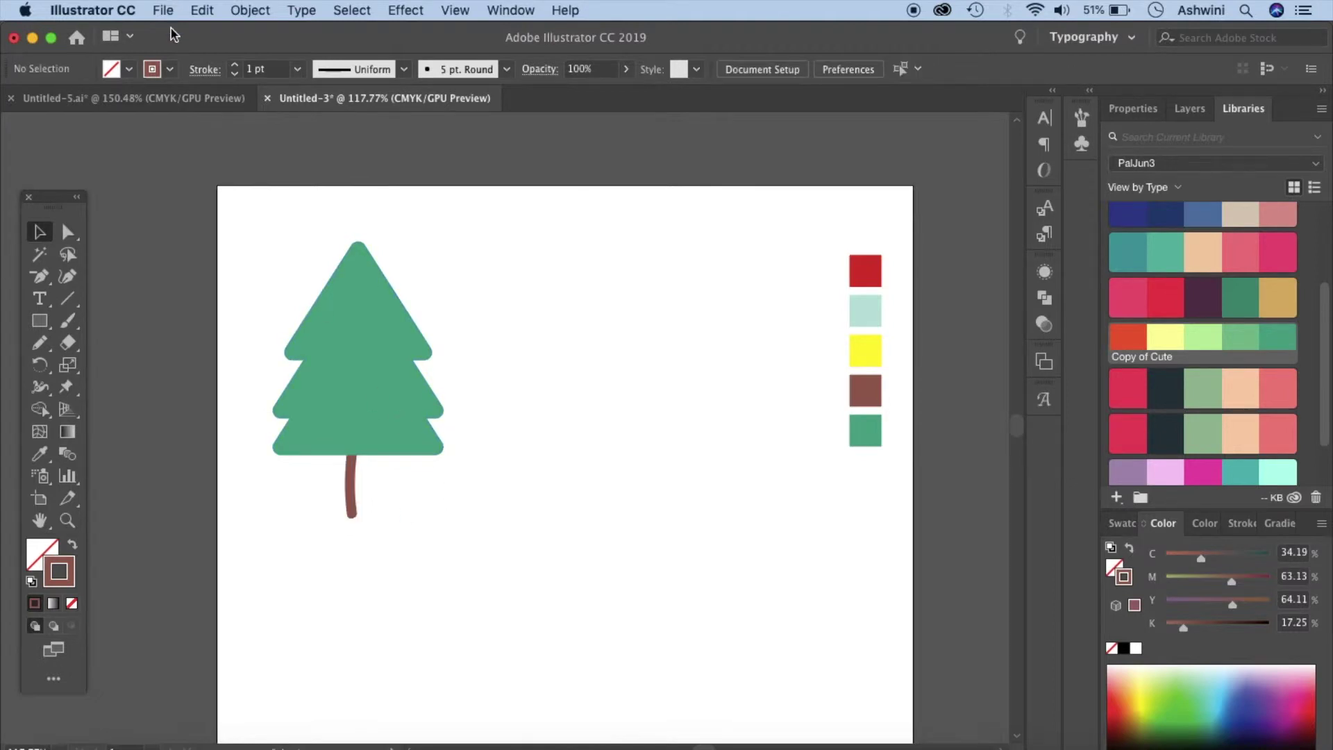
# Check the finished tree in Untitled-5.ai, then turn on Draw Inside mode for the green tree shape in Untitled-3.
pyautogui.click(187, 98)
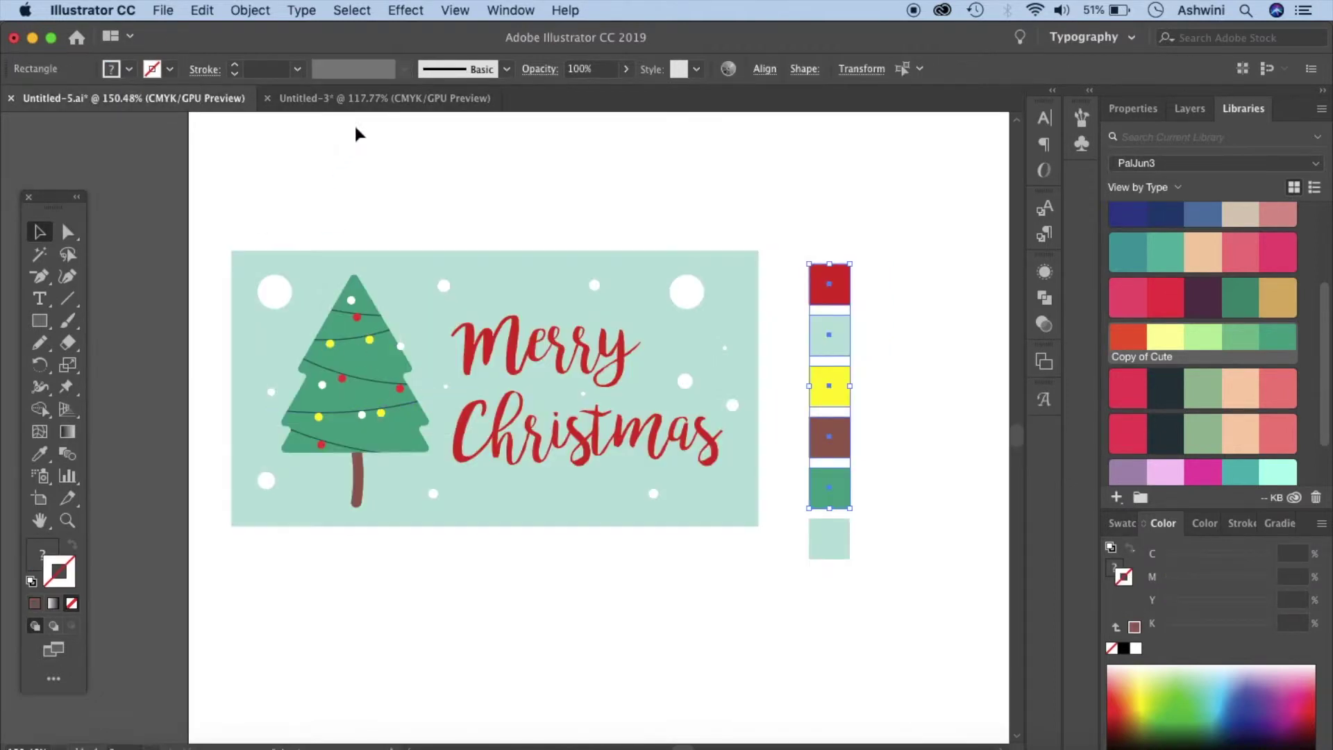
pyautogui.click(357, 99)
pyautogui.click(356, 351)
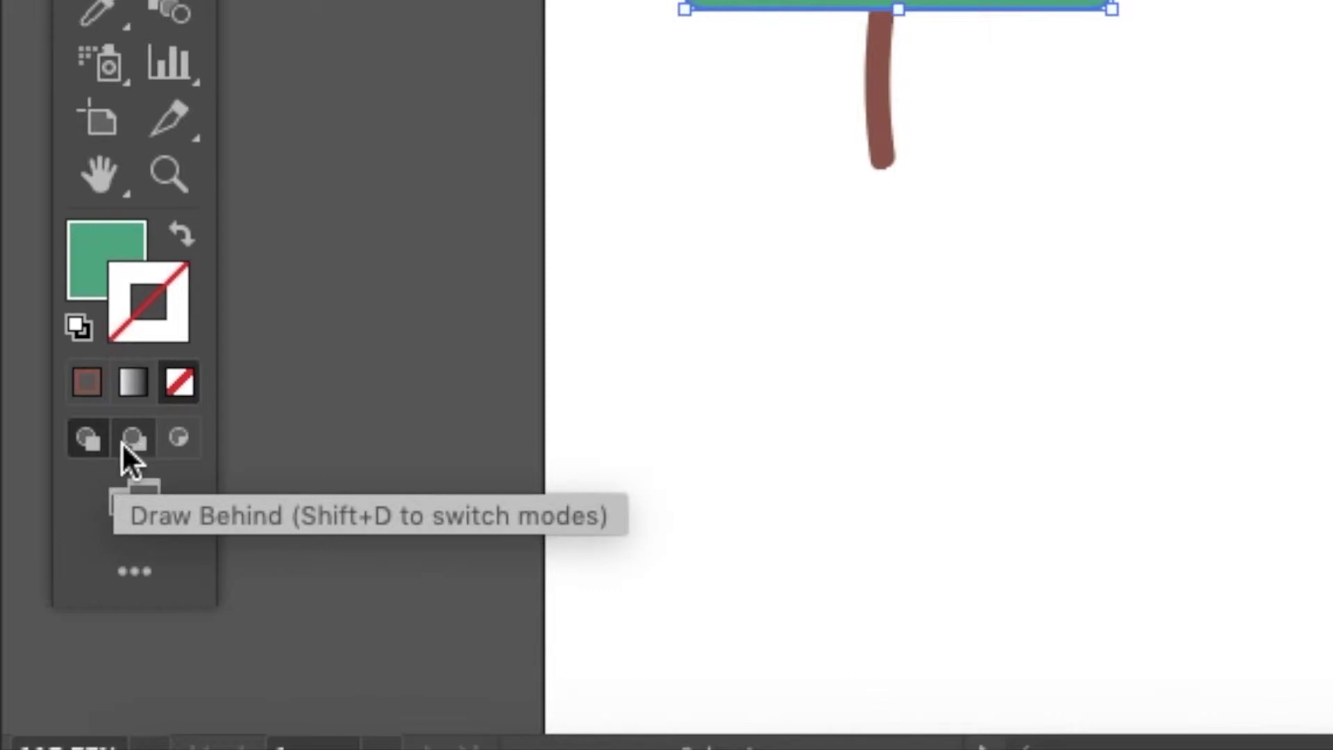
pyautogui.click(177, 448)
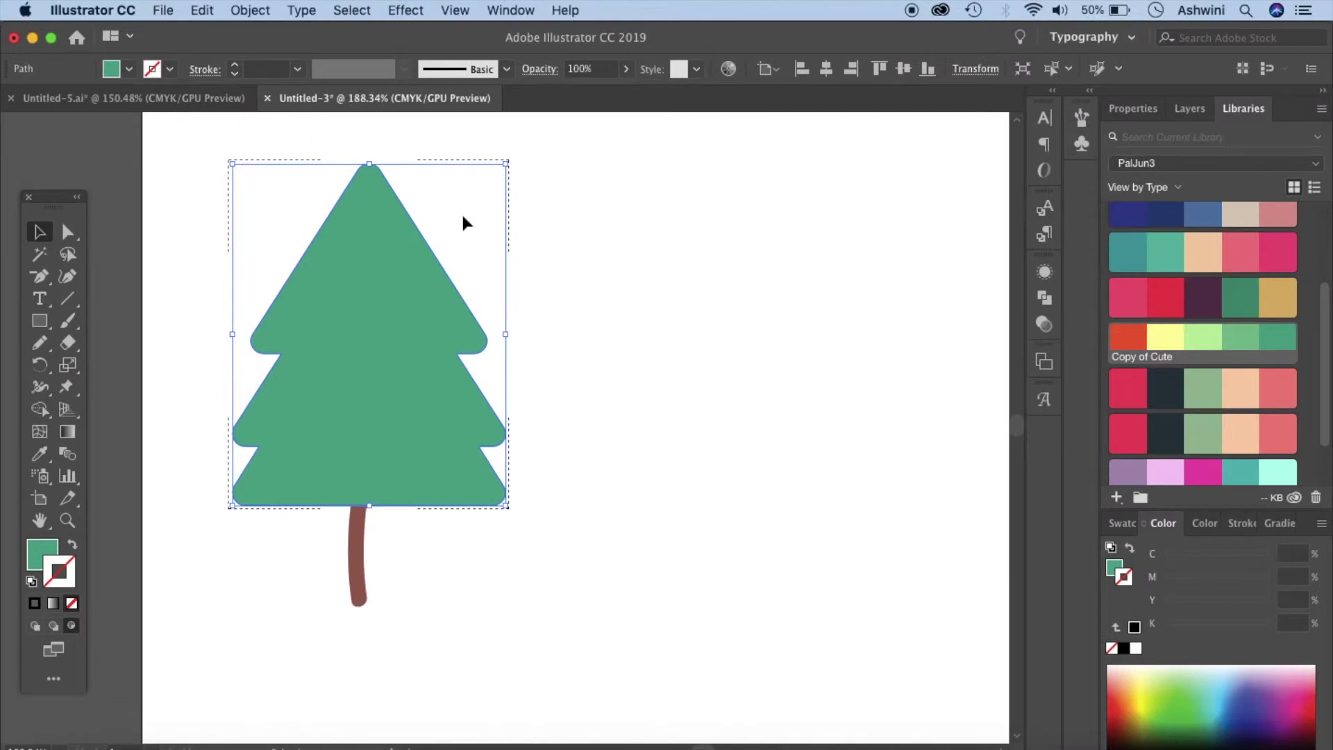
pyautogui.click(464, 217)
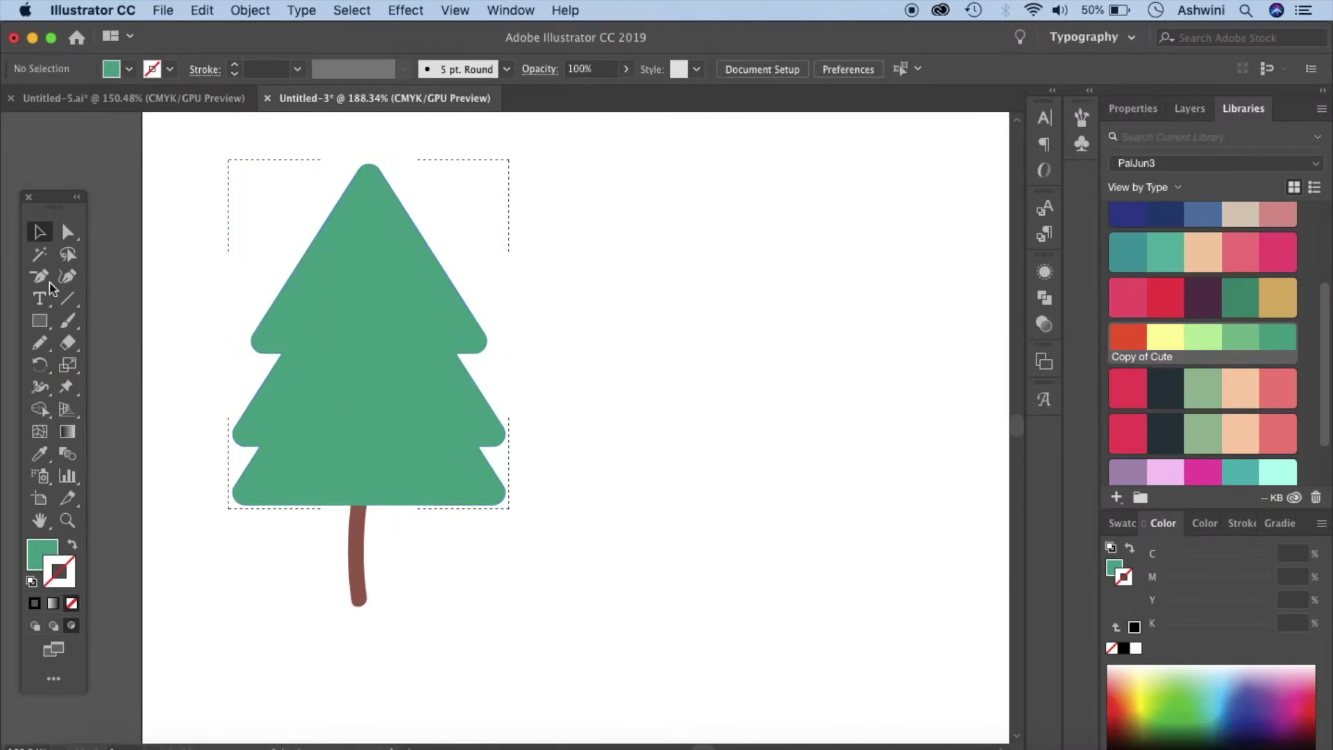
# Draw five curved garland lines across the tree with the Pencil tool, using a black 0.5 pt stroke and no fill.
pyautogui.click(38, 345)
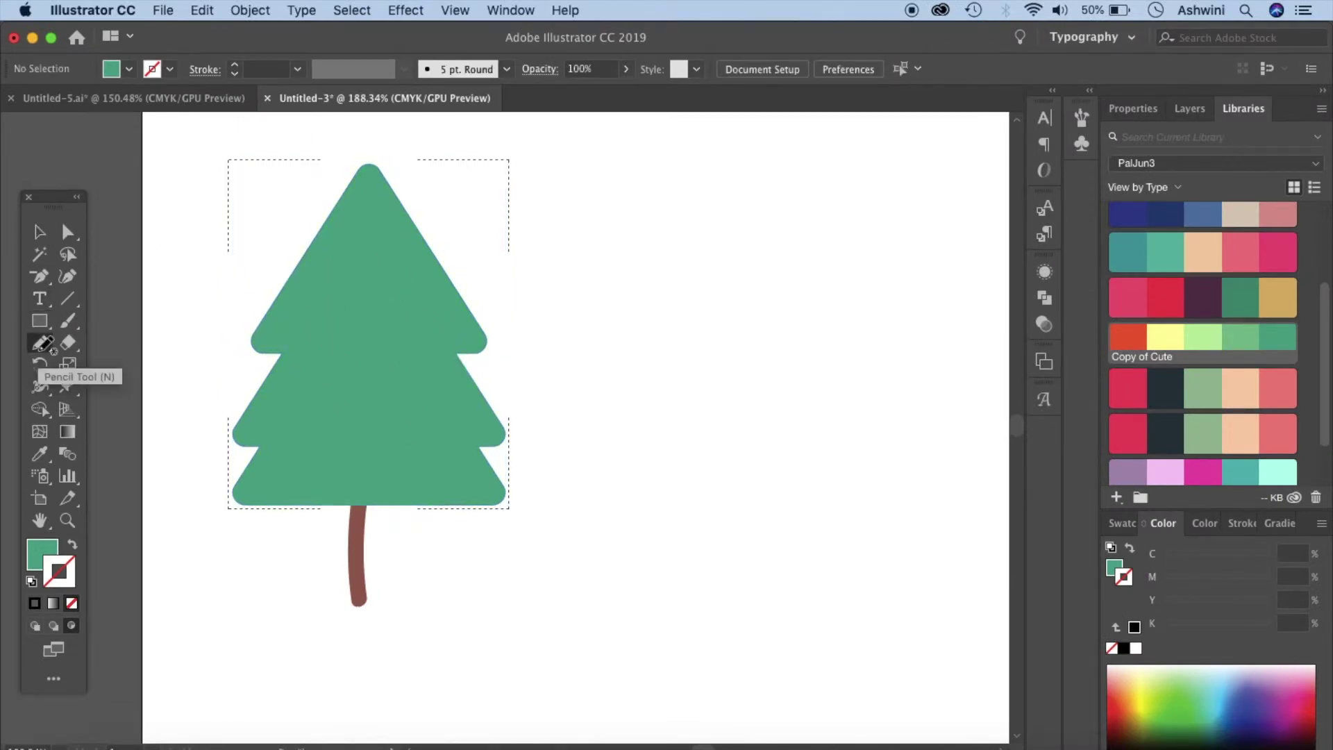
pyautogui.click(299, 74)
pyautogui.click(325, 127)
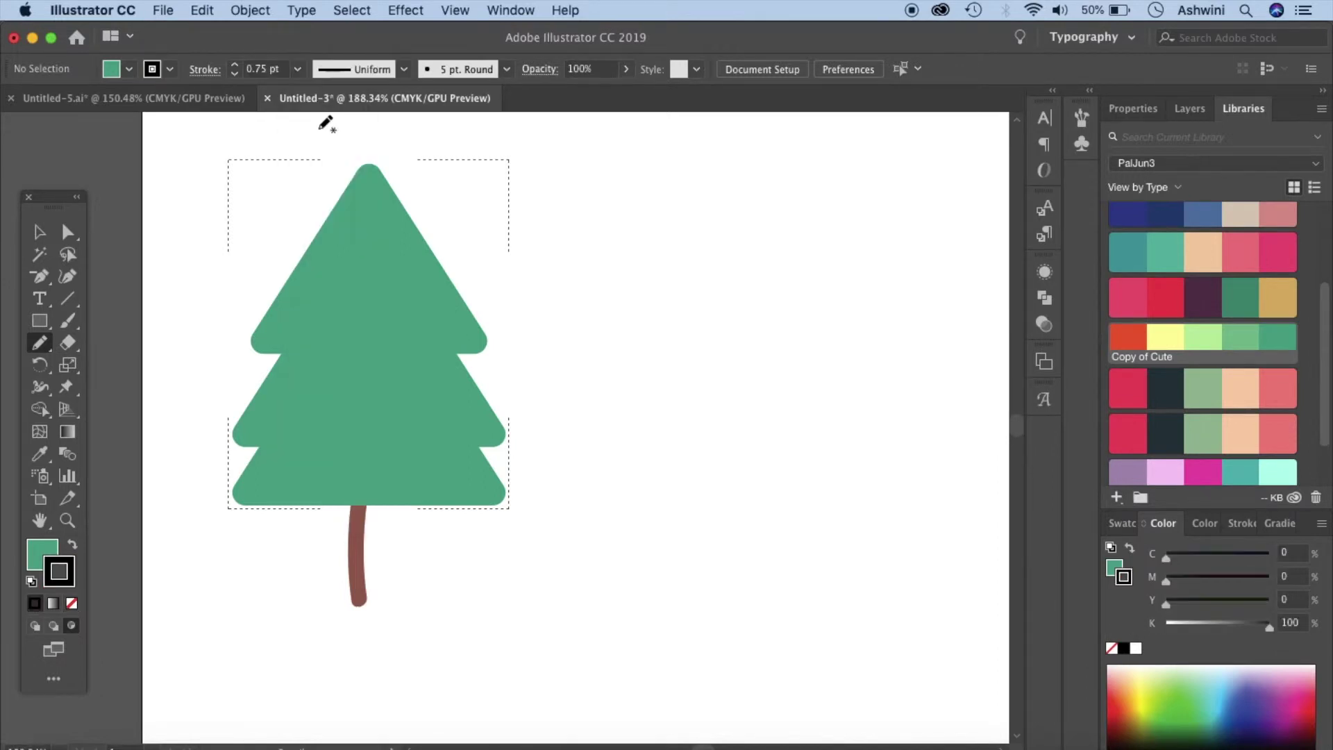
pyautogui.click(299, 74)
pyautogui.click(321, 108)
pyautogui.click(1124, 651)
pyautogui.moveTo(283, 195)
pyautogui.mouseDown()
pyautogui.moveTo(377, 243)
pyautogui.moveTo(453, 240)
pyautogui.mouseUp()
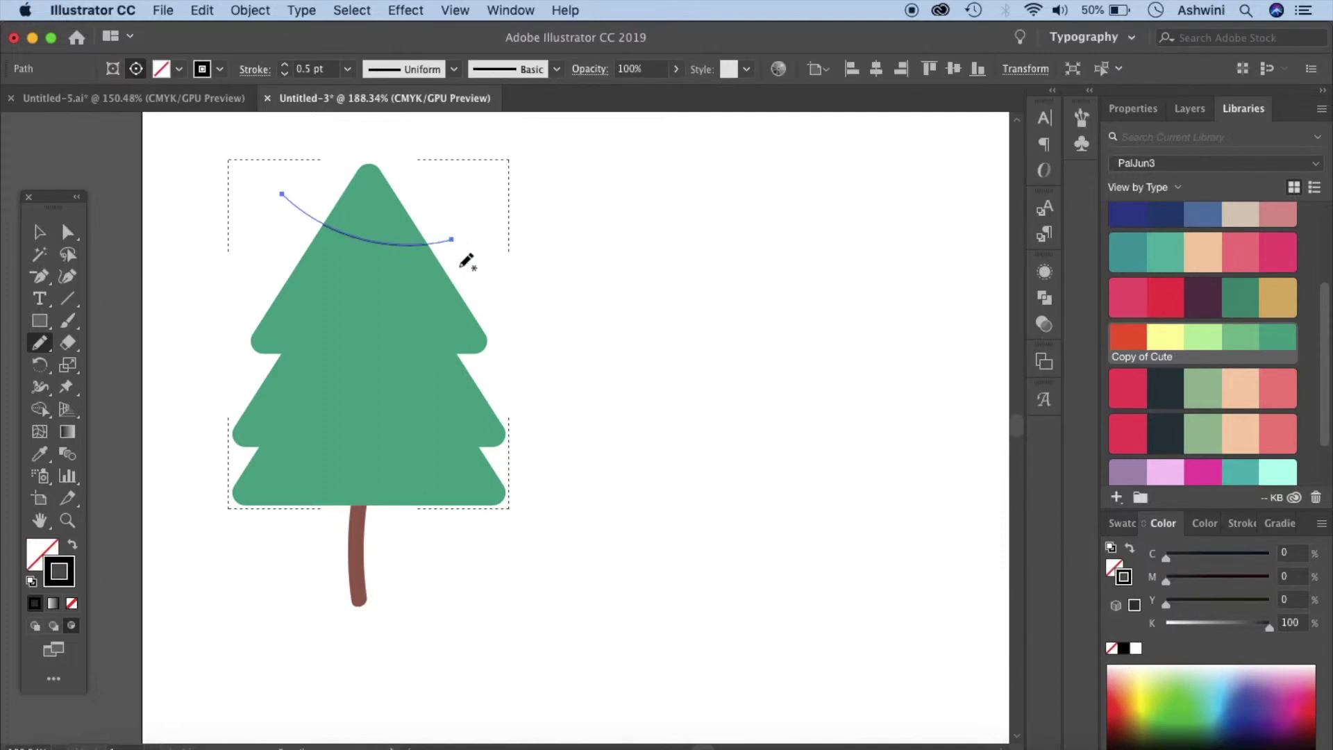
pyautogui.moveTo(455, 286)
pyautogui.mouseDown()
pyautogui.moveTo(408, 306)
pyautogui.moveTo(257, 314)
pyautogui.moveTo(243, 345)
pyautogui.moveTo(450, 391)
pyautogui.moveTo(450, 447)
pyautogui.moveTo(234, 452)
pyautogui.moveTo(303, 491)
pyautogui.moveTo(510, 518)
pyautogui.mouseUp()
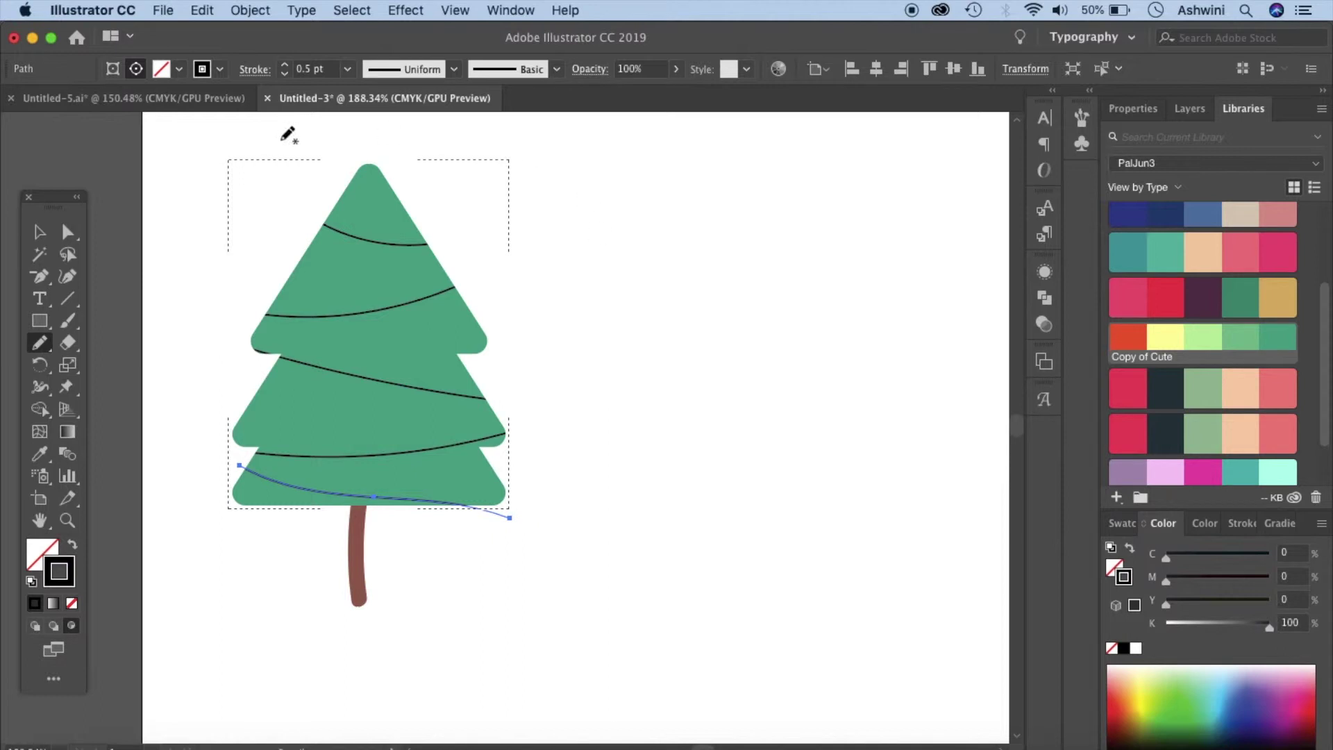
pyautogui.click(39, 232)
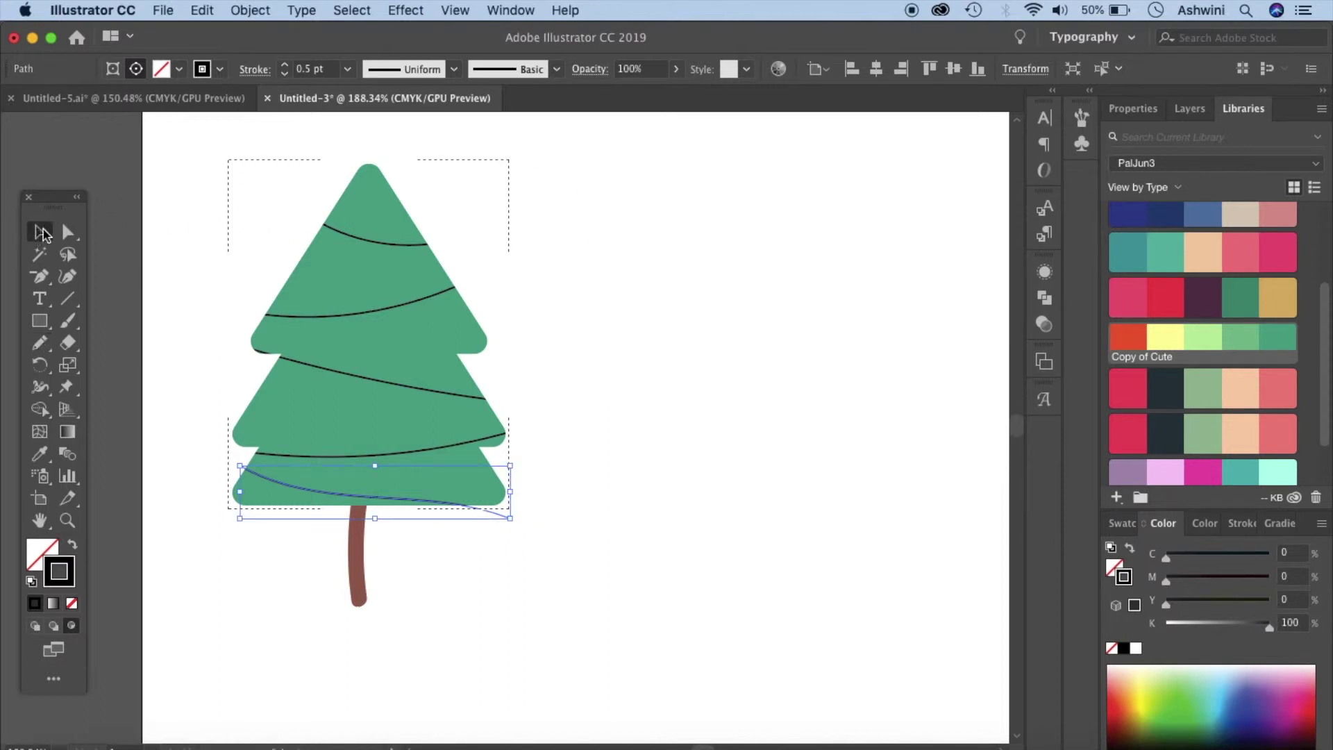
pyautogui.click(270, 196)
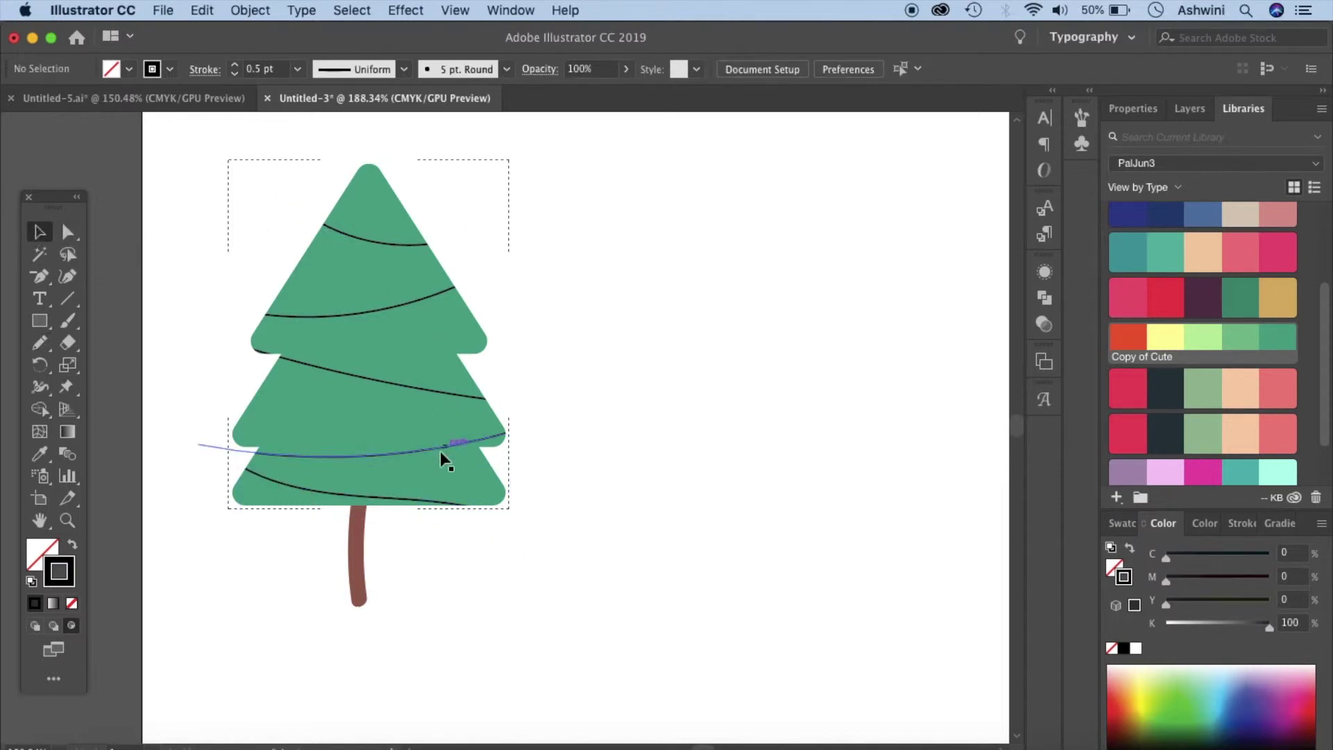
pyautogui.scroll(6, 494, 479)
pyautogui.scroll(-4, 494, 478)
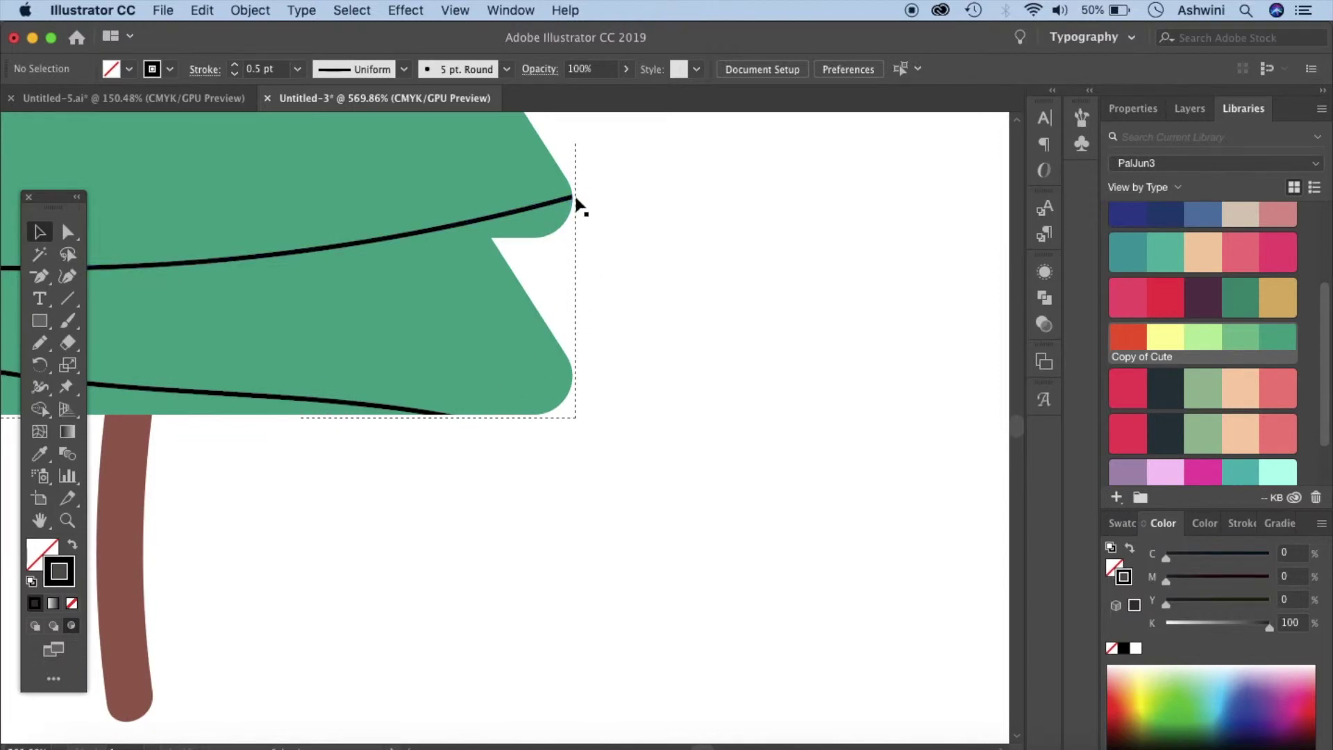
pyautogui.scroll(-6, 557, 233)
pyautogui.scroll(5, 557, 233)
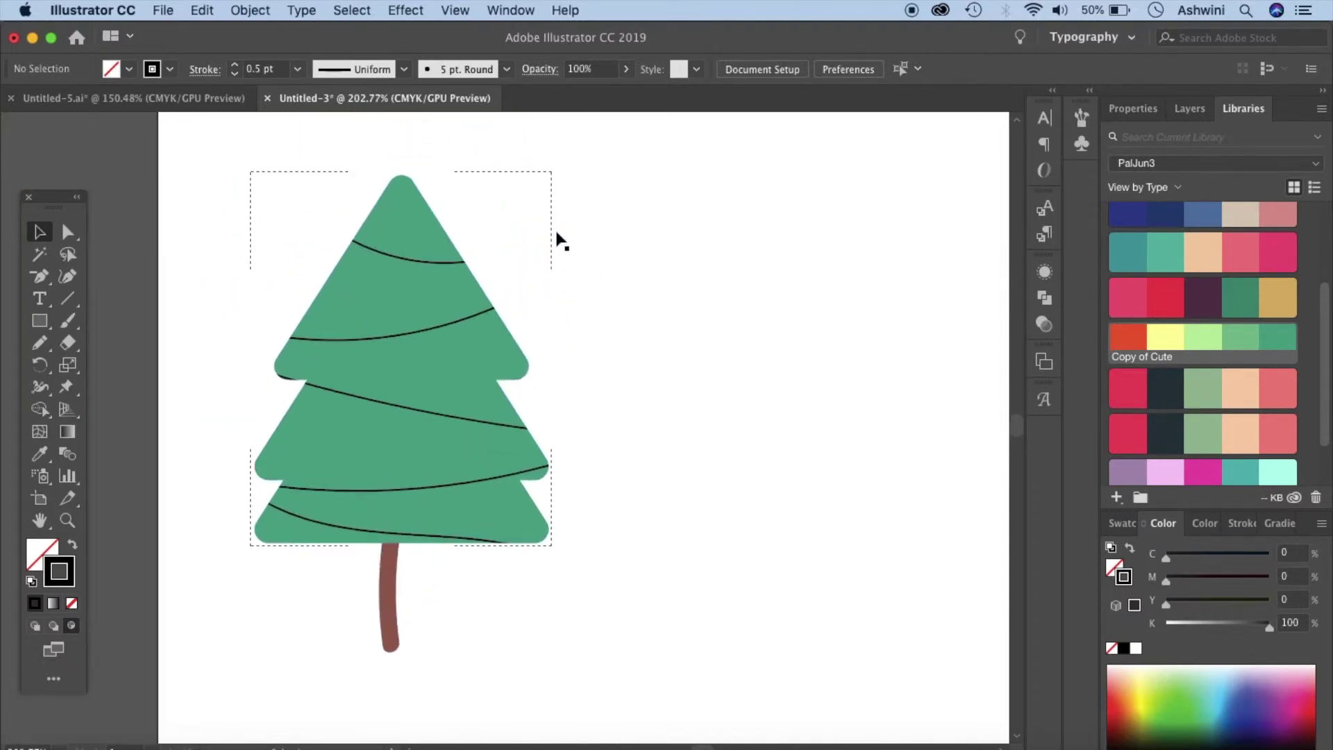
# Draw a small circle under the top garland with the Ellipse tool, with no stroke and the red fill from the Shes Adorable theme.
pyautogui.scroll(3, 556, 233)
pyautogui.scroll(-2, 557, 233)
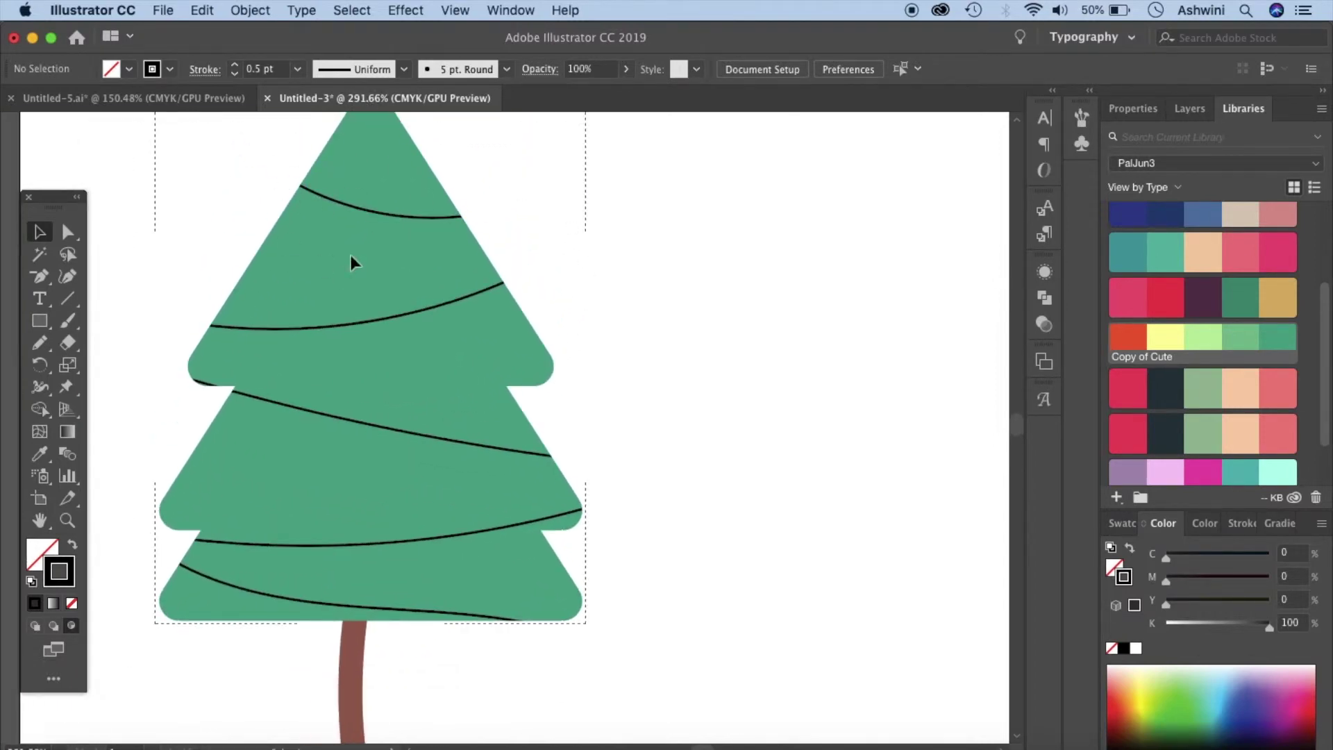
pyautogui.click(47, 321)
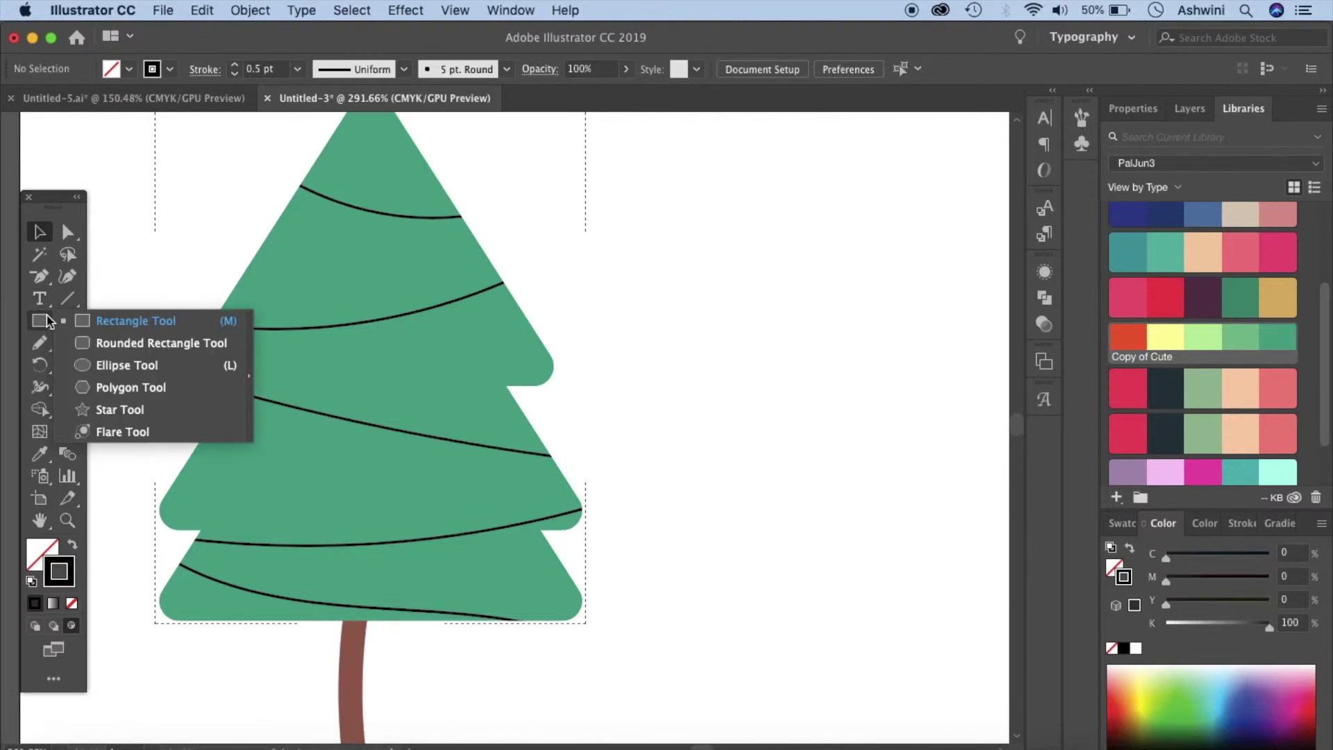
pyautogui.click(92, 366)
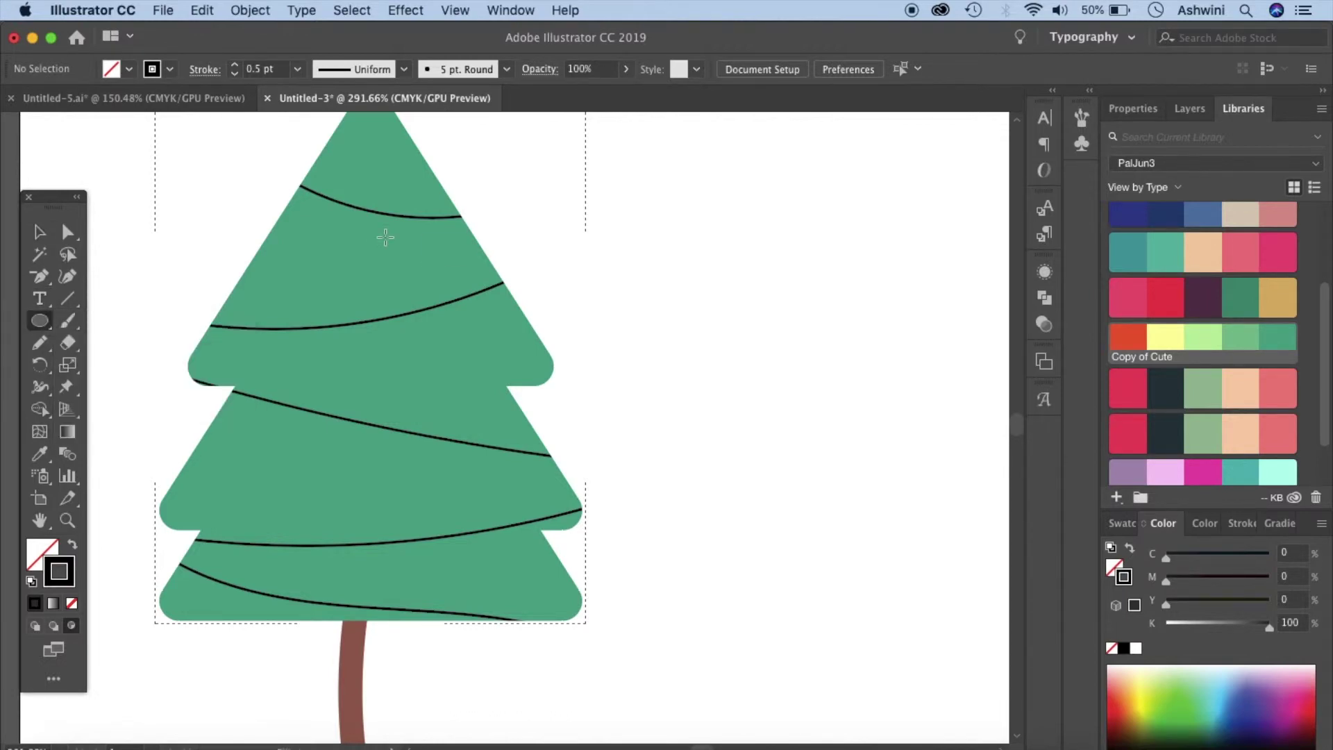
pyautogui.moveTo(401, 225); pyautogui.dragTo(397, 237)
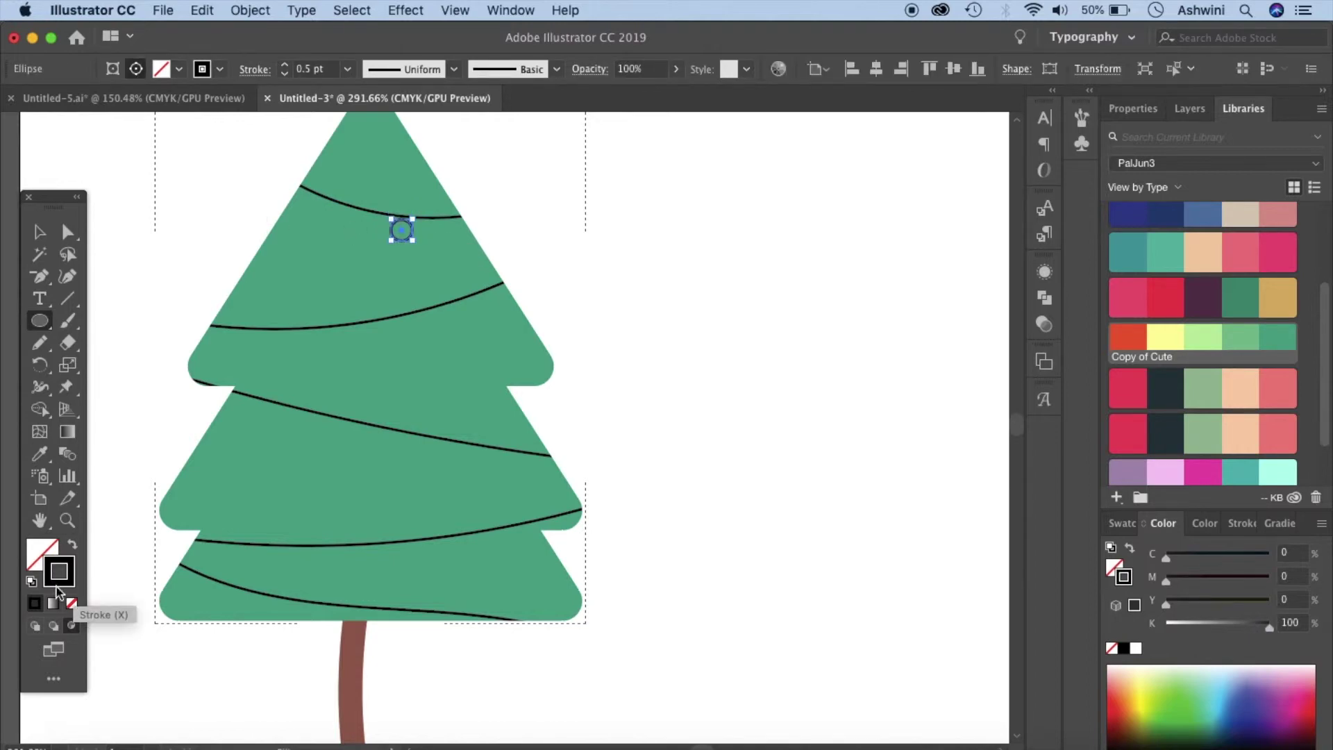
pyautogui.click(72, 603)
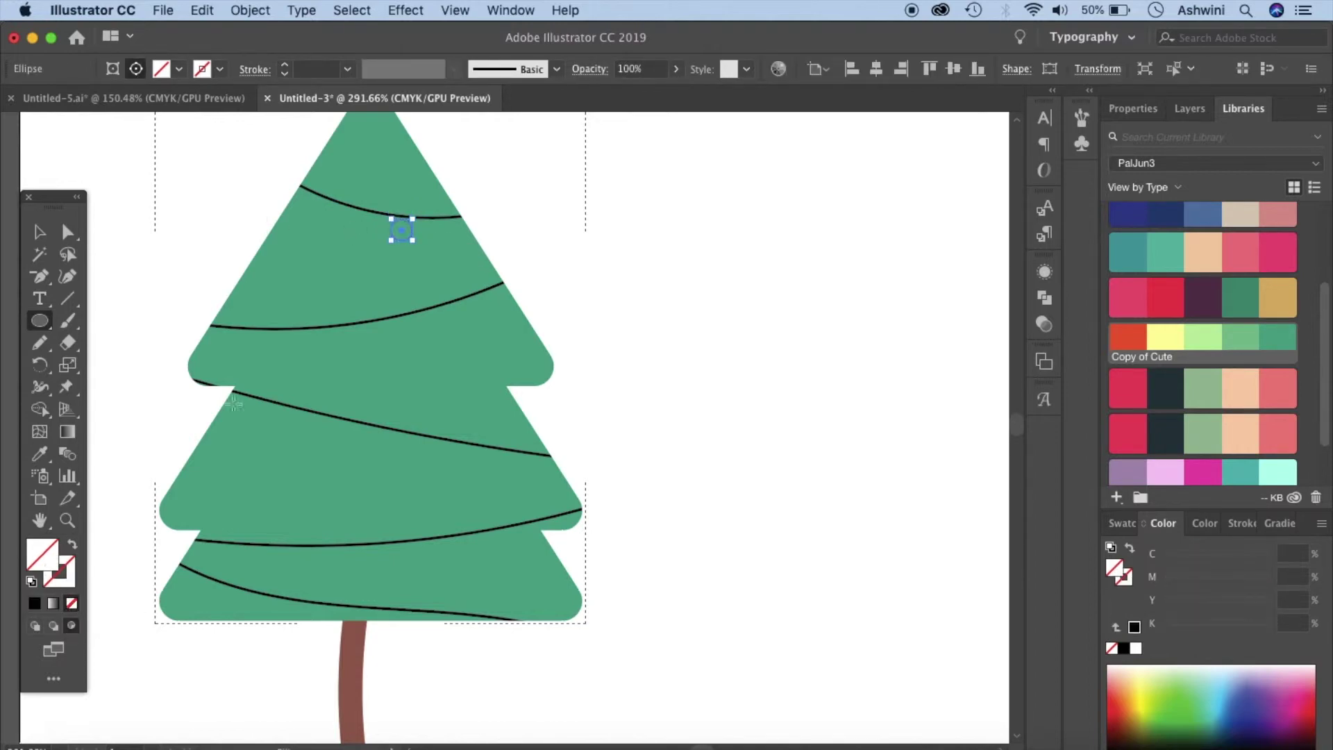
pyautogui.click(1165, 295)
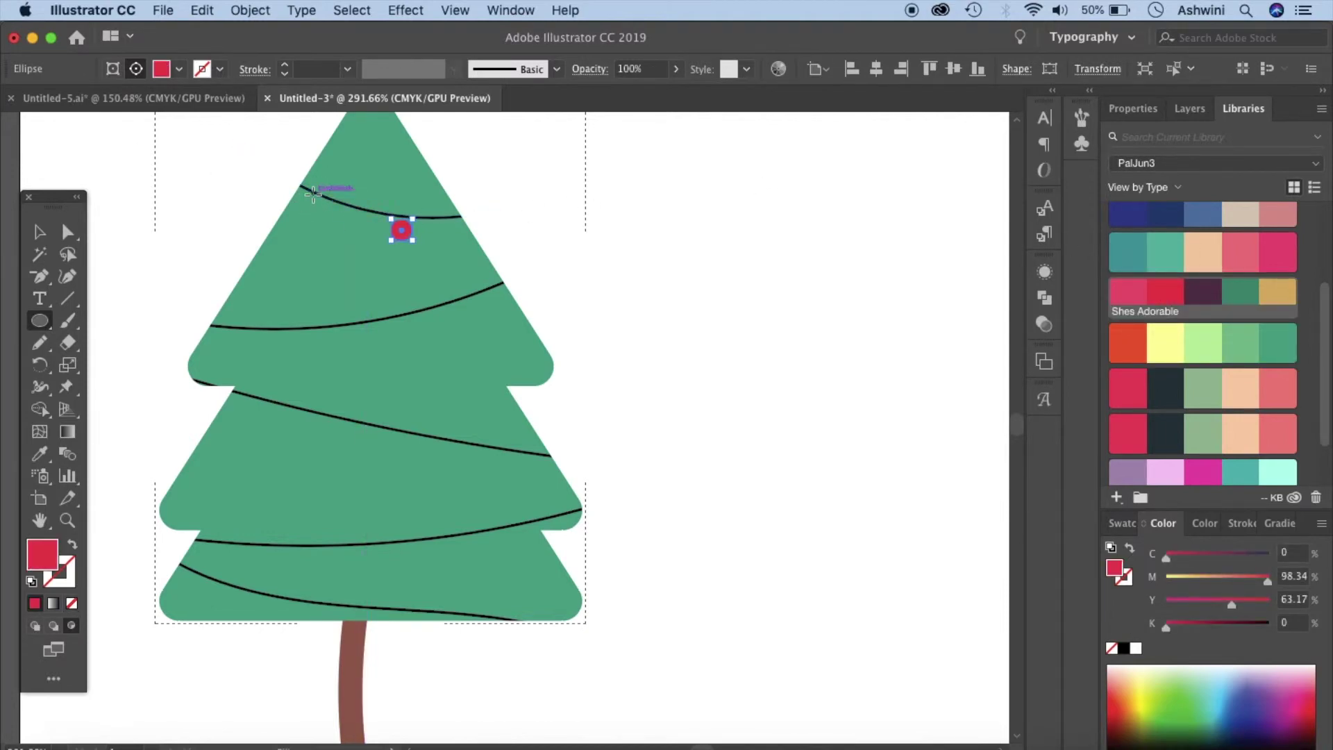
# Draw a second small circle near the top garland's left end and fill it with bright yellow.
pyautogui.moveTo(314, 192); pyautogui.dragTo(323, 215)
pyautogui.press('Down')
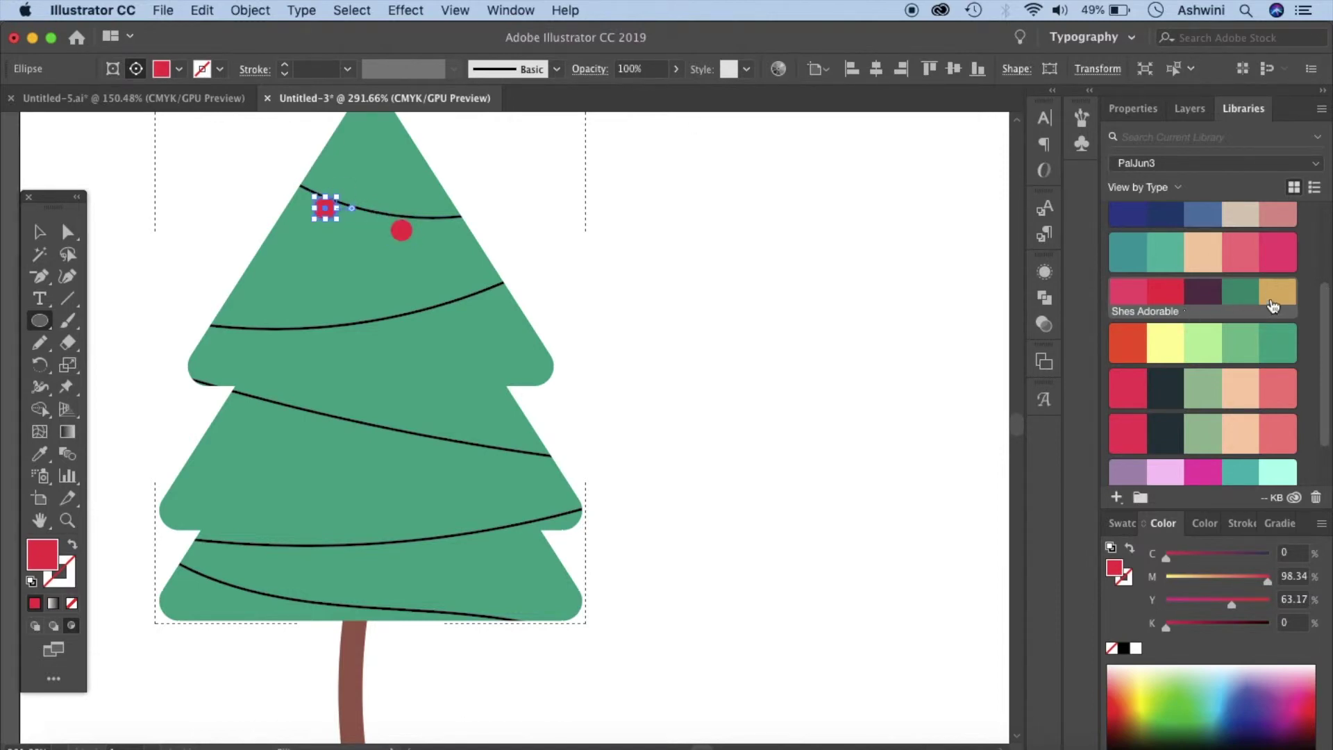
pyautogui.scroll(5, 1262, 401)
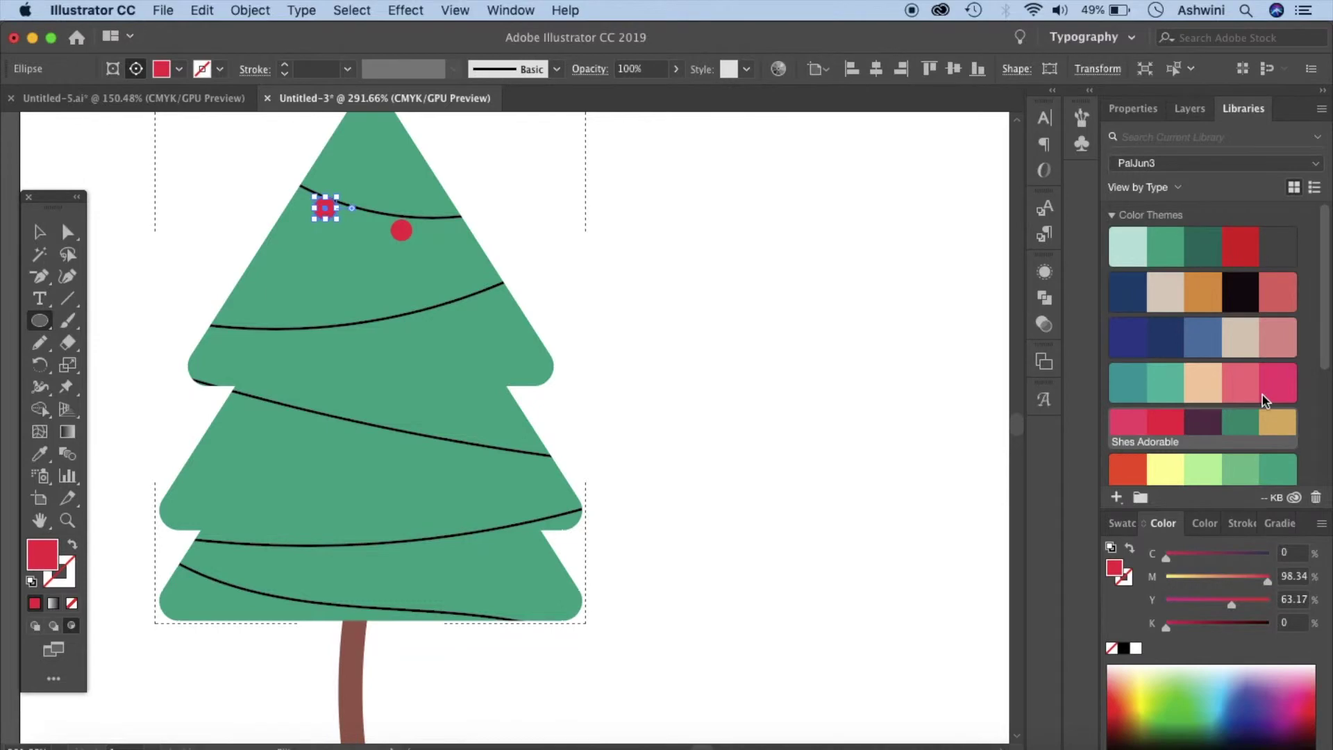
pyautogui.scroll(-5, 1263, 401)
pyautogui.click(1143, 696)
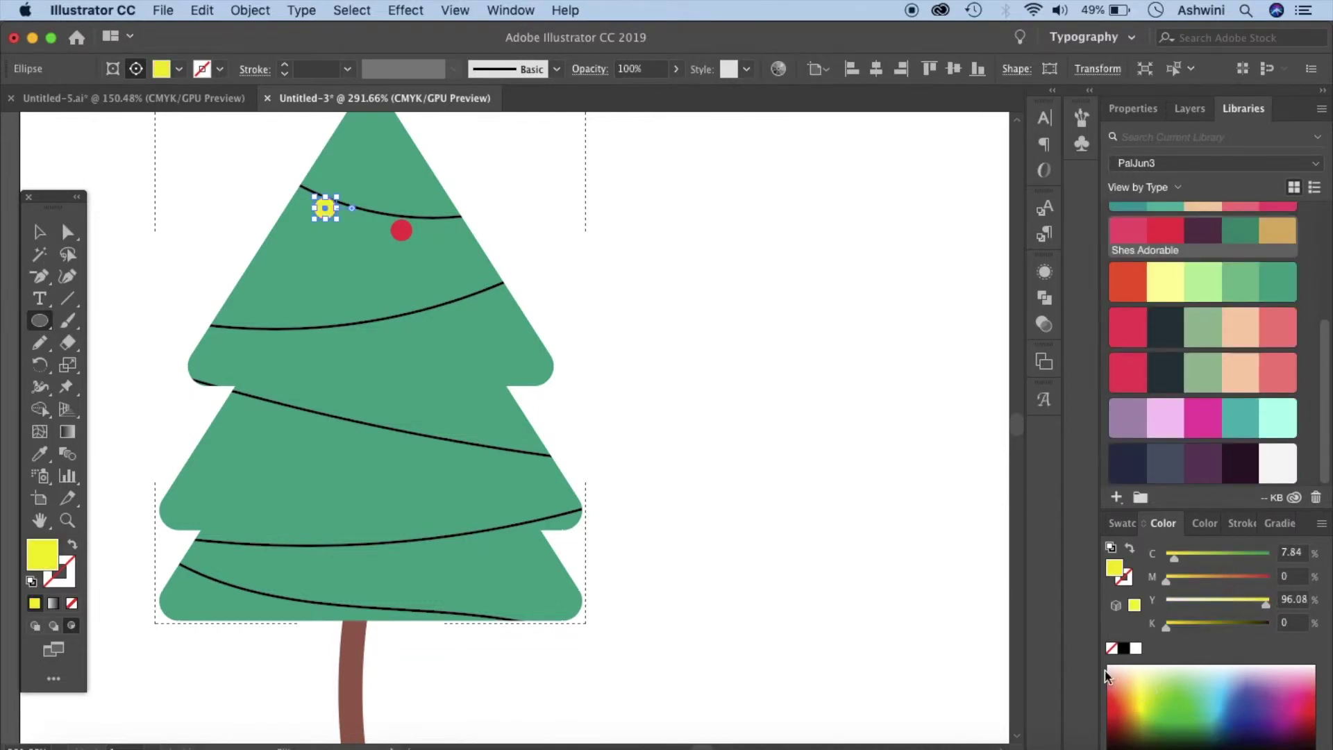
# Place copies of the small circles along the second garland and fill one copy with the Shes Adorable red.
pyautogui.click(40, 232)
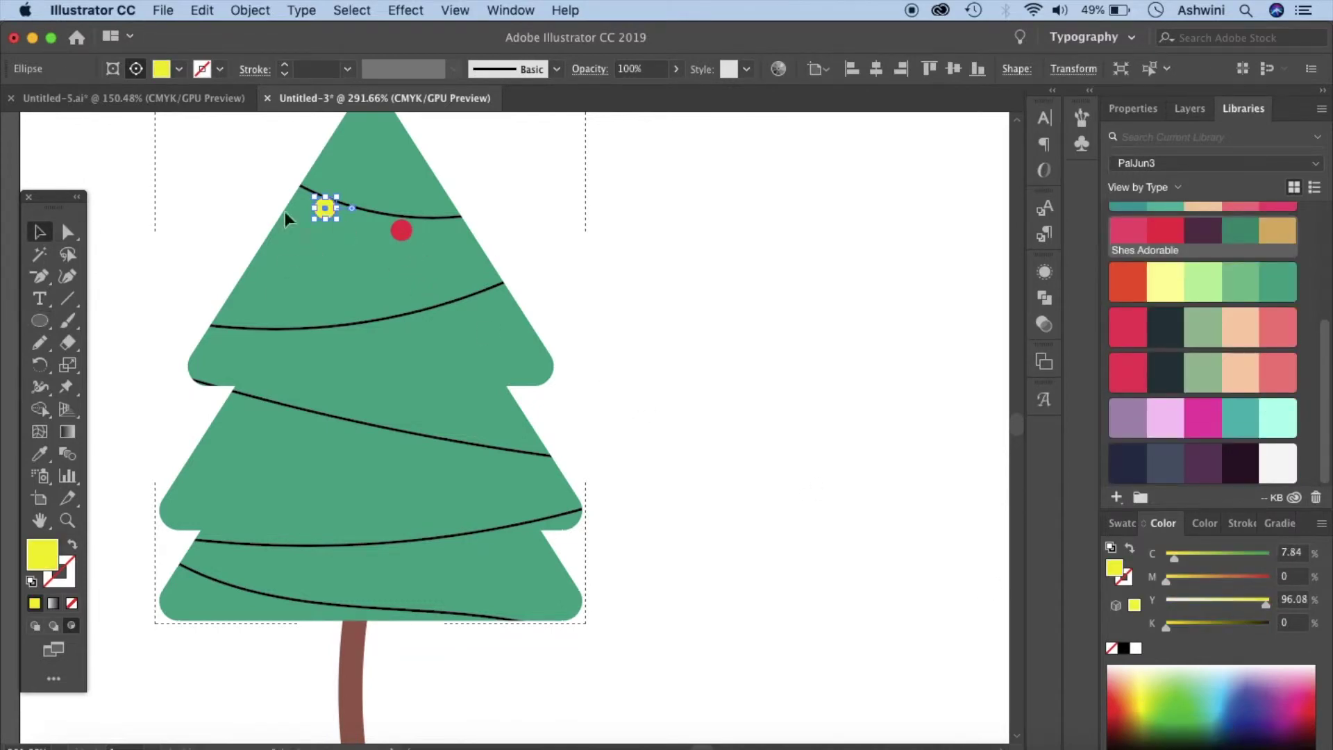
pyautogui.scroll(5, 326, 207)
pyautogui.moveTo(325, 213); pyautogui.dragTo(179, 441)
pyautogui.moveTo(442, 232); pyautogui.dragTo(301, 436)
pyautogui.press('super+z')
pyautogui.press('super+z')
pyautogui.moveTo(324, 213); pyautogui.dragTo(402, 466)
pyautogui.moveTo(402, 466)
pyautogui.mouseDown()
pyautogui.moveTo(547, 393)
pyautogui.moveTo(399, 469)
pyautogui.mouseUp()
pyautogui.moveTo(397, 468); pyautogui.dragTo(316, 439)
pyautogui.click(1128, 278)
pyautogui.press('super+z')
pyautogui.click(1167, 236)
# Copy more circle lights onto the third and fourth garlands of the tree.
pyautogui.scroll(-5, 486, 375)
pyautogui.moveTo(361, 293); pyautogui.dragTo(229, 396)
pyautogui.moveTo(232, 395); pyautogui.dragTo(516, 455)
pyautogui.scroll(-4, 517, 456)
pyautogui.moveTo(563, 324); pyautogui.dragTo(399, 499)
pyautogui.moveTo(399, 500); pyautogui.dragTo(105, 545)
pyautogui.scroll(5, 106, 546)
# Add further circle lights along the garlands, filling some copies with the Shes Adorable red and one with the Copy of Cute orange-red.
pyautogui.click(338, 300)
pyautogui.moveTo(229, 302); pyautogui.dragTo(380, 277)
pyautogui.click(1167, 237)
pyautogui.press('super+f')
pyautogui.moveTo(368, 141); pyautogui.dragTo(499, 472)
pyautogui.click(1167, 232)
pyautogui.press('super+f')
pyautogui.moveTo(678, 524); pyautogui.dragTo(812, 510)
pyautogui.moveTo(501, 129); pyautogui.dragTo(334, 471)
pyautogui.click(1128, 278)
pyautogui.press('super+f')
# Place another yellow light on the second garland and one near the right end of the fourth garland.
pyautogui.scroll(2, 667, 472)
pyautogui.moveTo(456, 224); pyautogui.dragTo(492, 176)
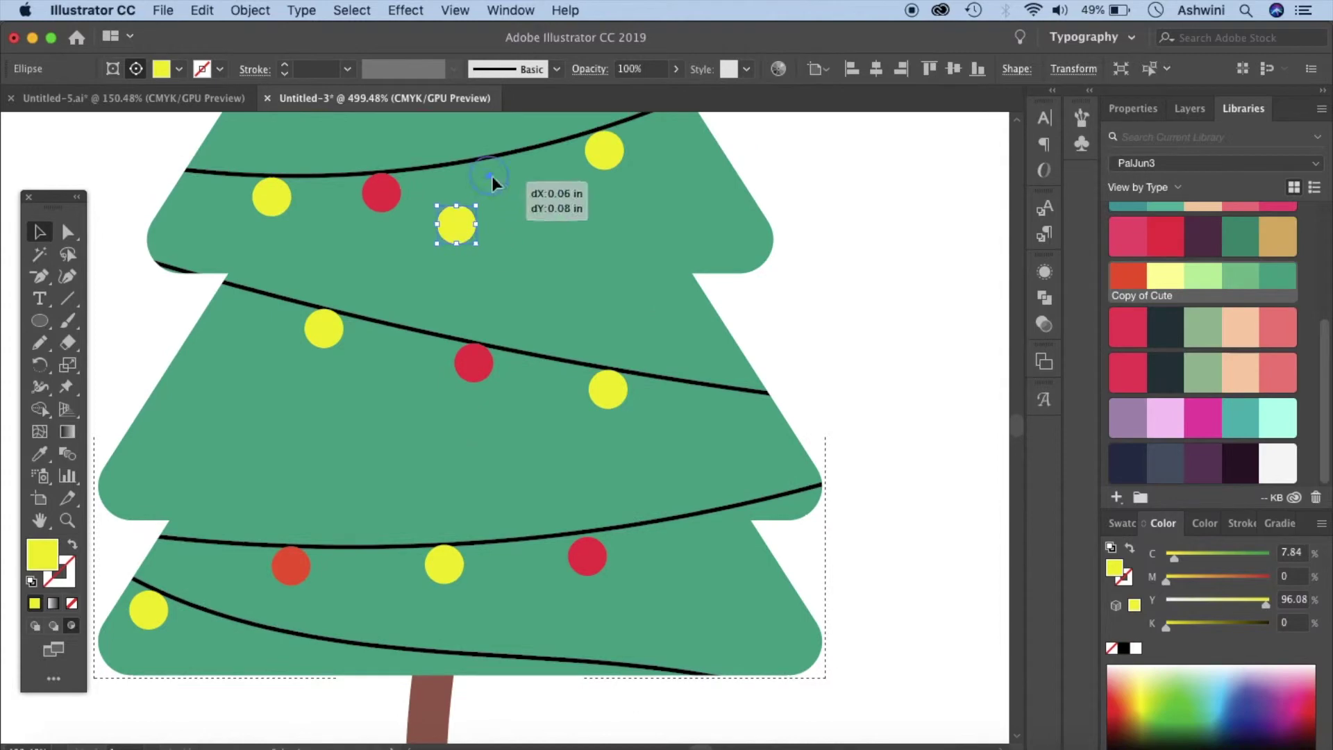
pyautogui.scroll(5, 491, 178)
pyautogui.scroll(-5, 479, 179)
pyautogui.moveTo(472, 330); pyautogui.dragTo(574, 454)
pyautogui.click(668, 338)
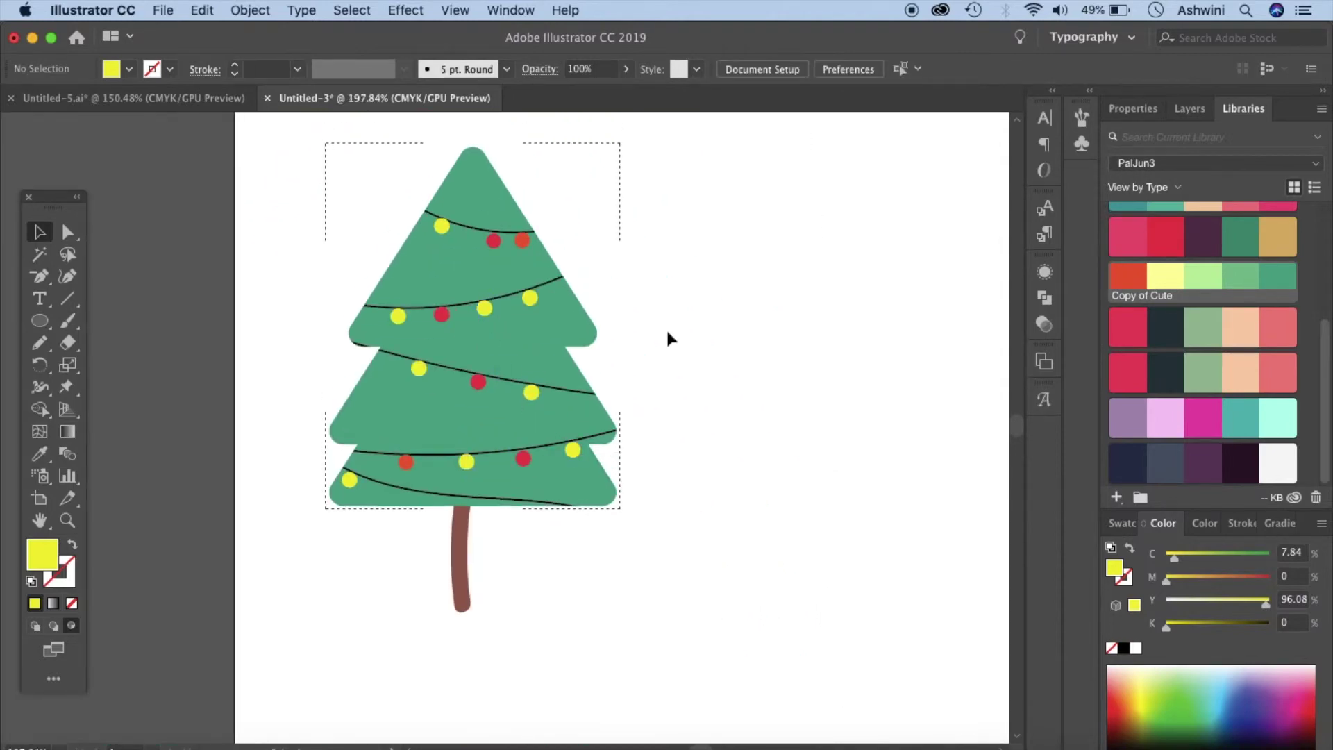
# Return to Untitled-3 and switch the drawing mode from Draw Inside to Draw Normal.
pyautogui.click(167, 100)
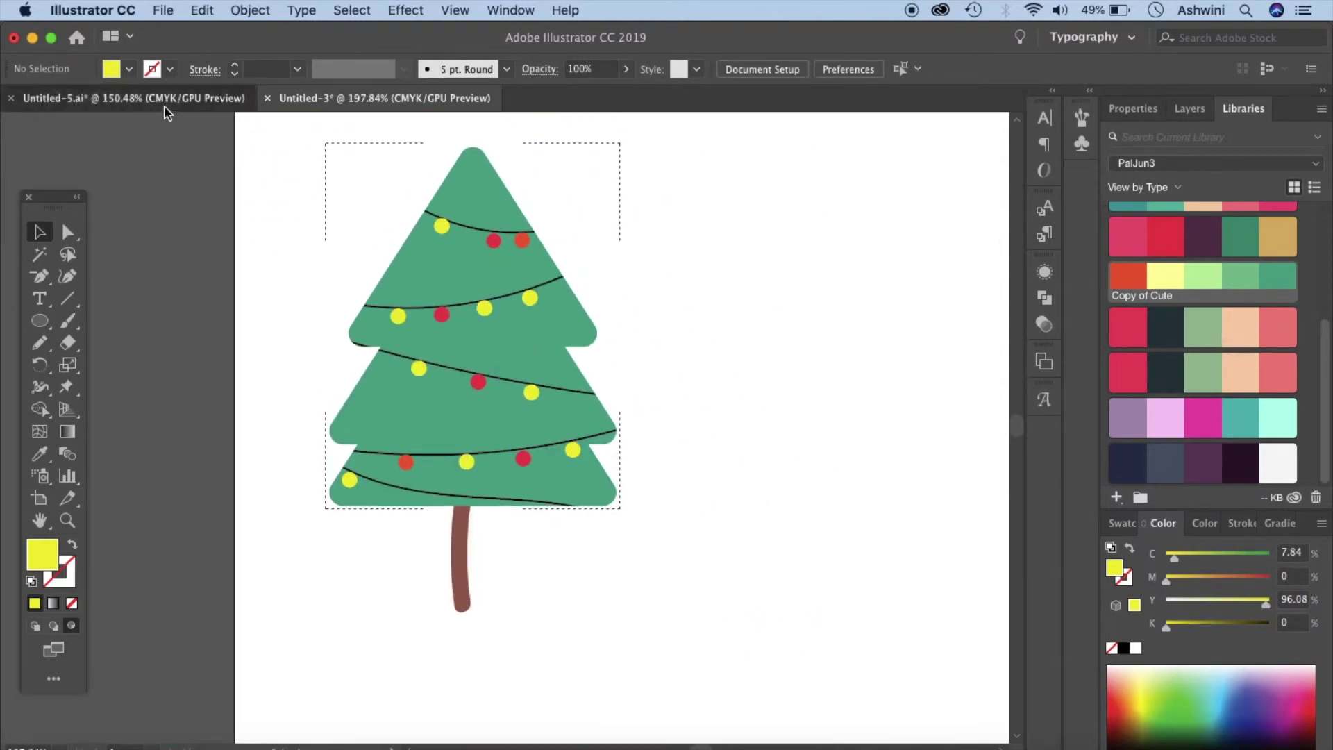
pyautogui.click(435, 99)
pyautogui.scroll(3, 642, 423)
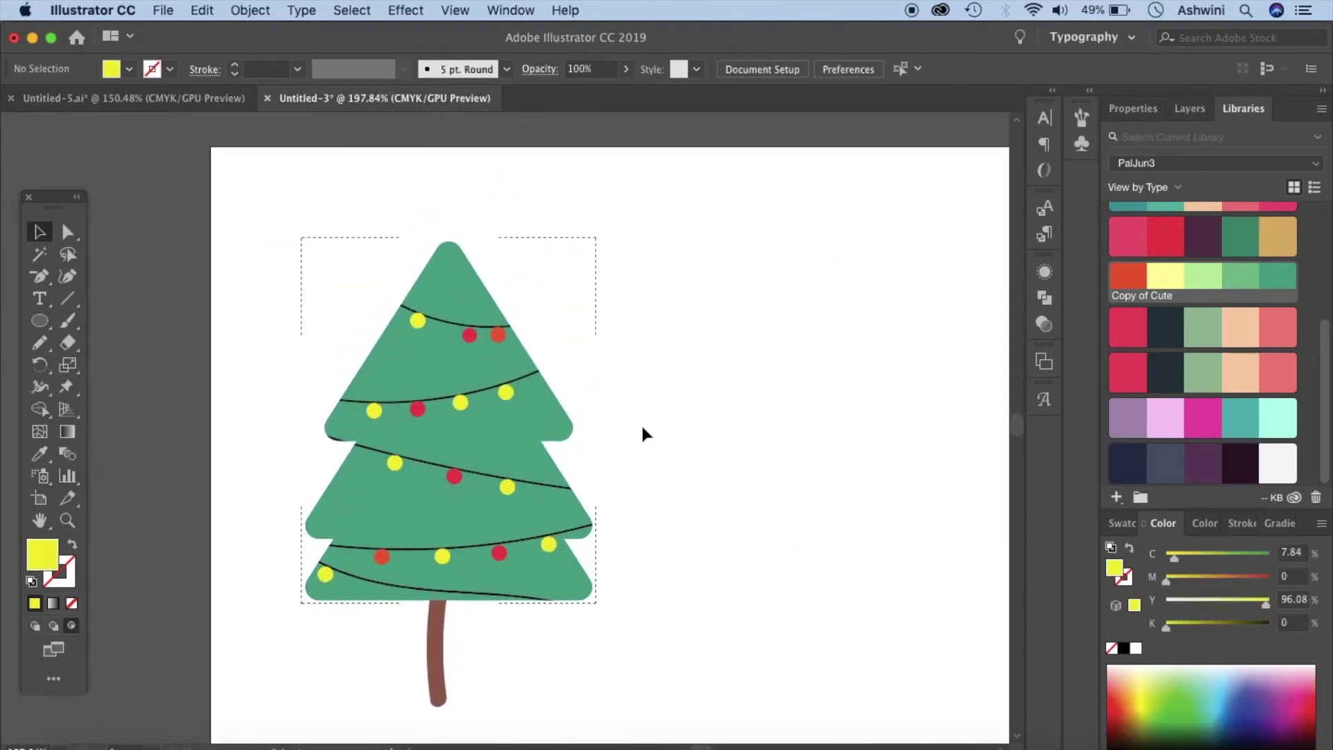
pyautogui.click(35, 626)
pyautogui.scroll(-5, 690, 530)
pyautogui.scroll(-1, 689, 530)
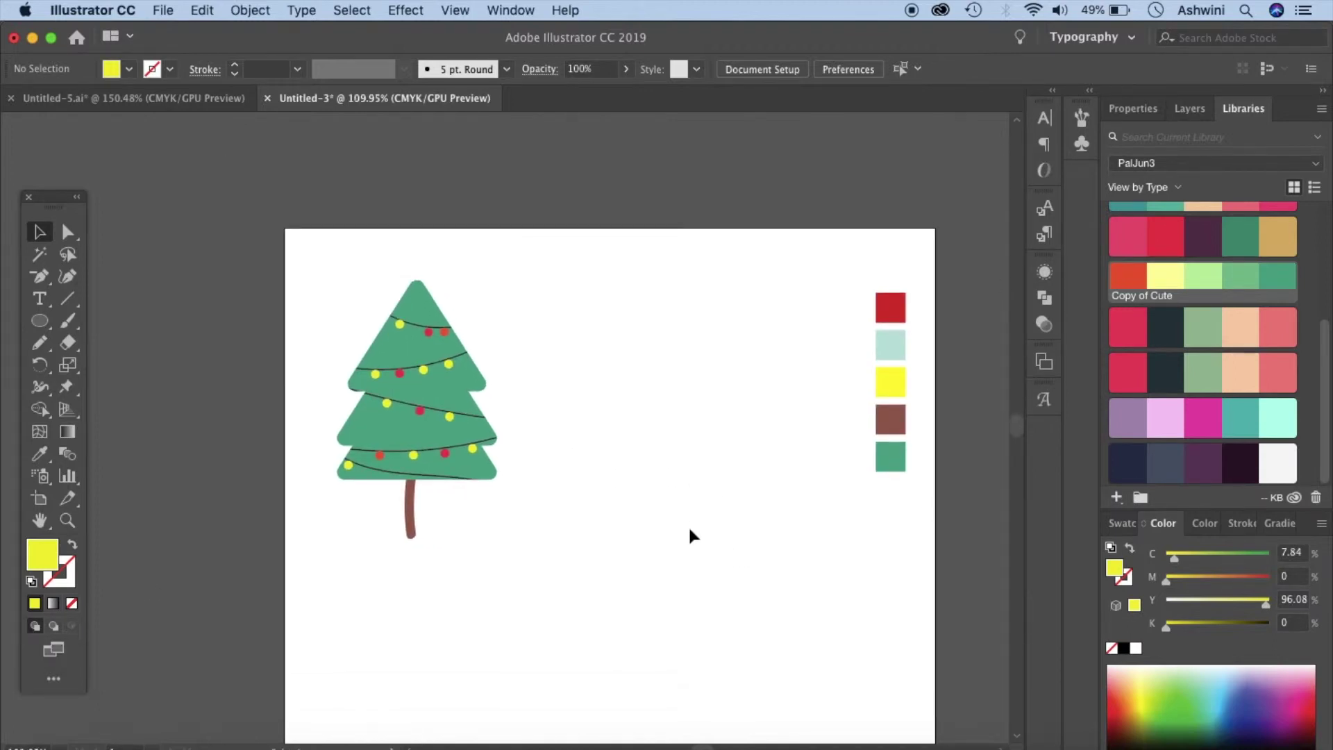
pyautogui.scroll(1, 690, 530)
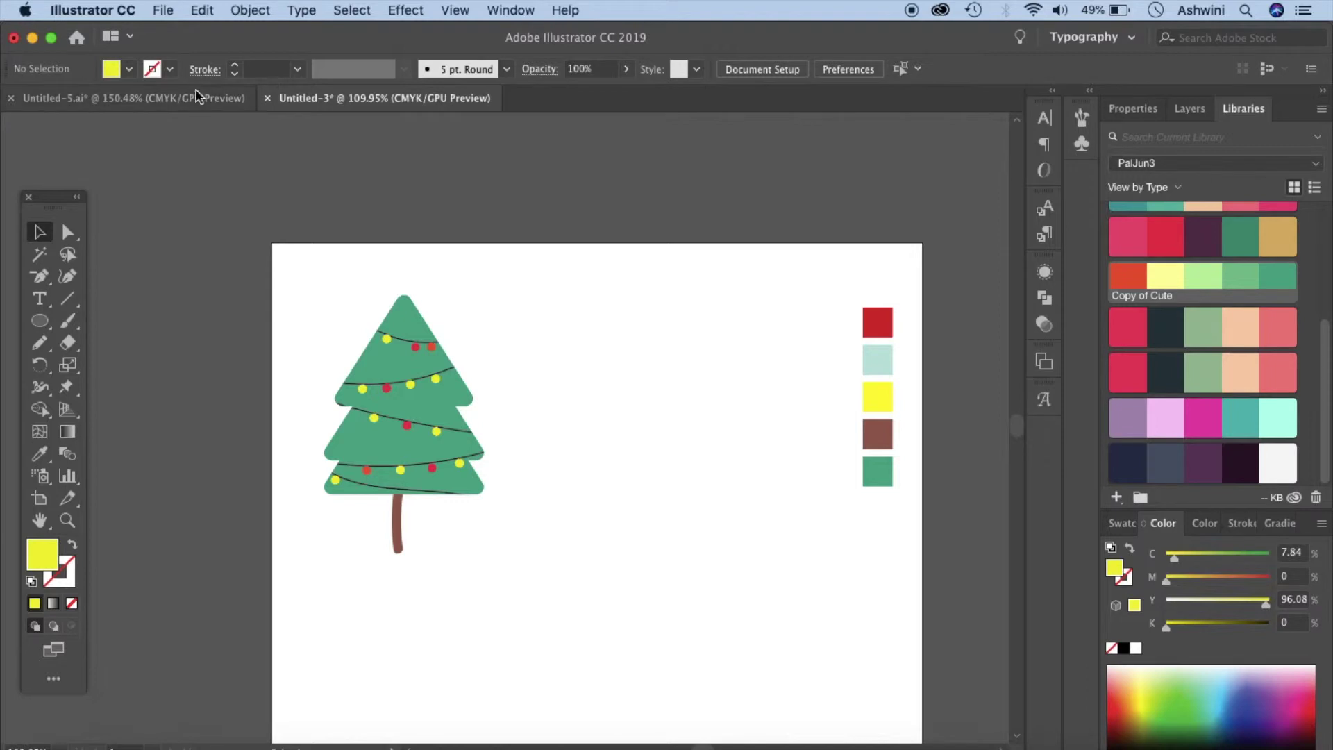
# Add the text "Merry Christmas" on two lines to the right of the tree.
pyautogui.click(43, 305)
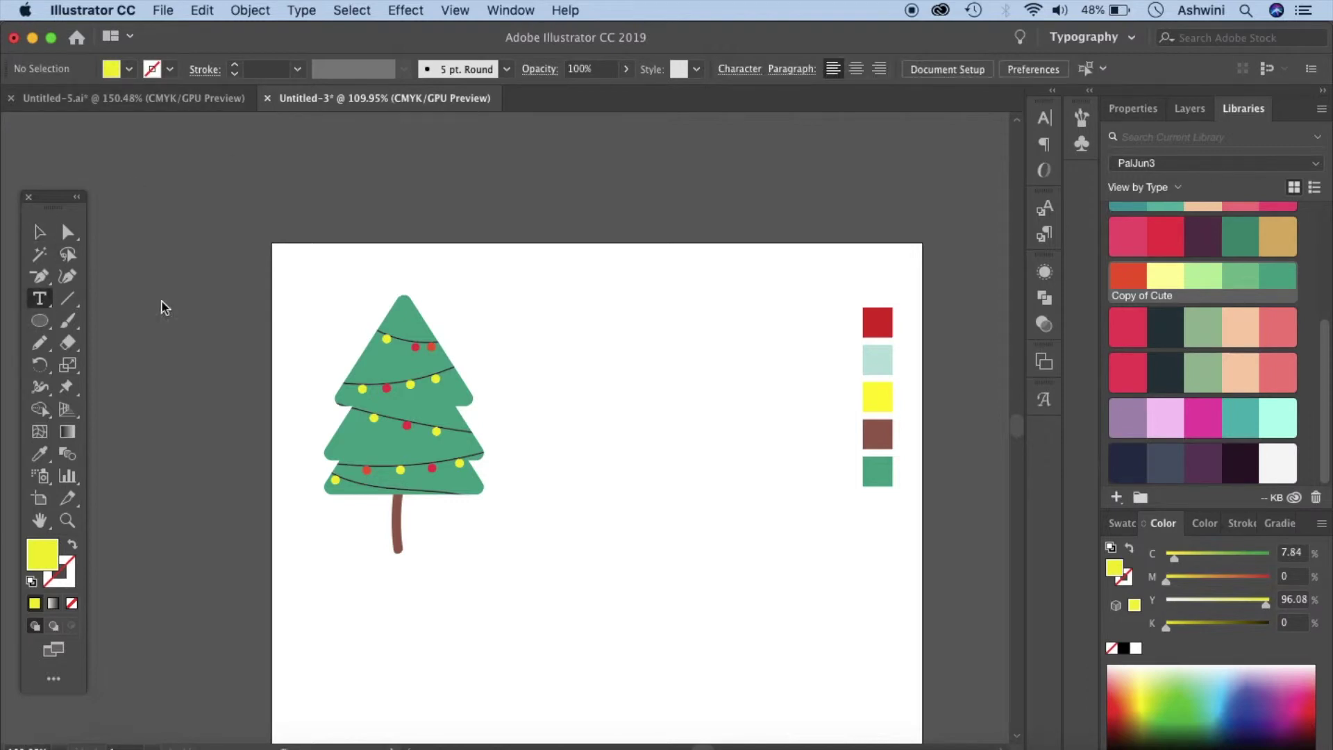
pyautogui.click(529, 352)
pyautogui.write('Me')
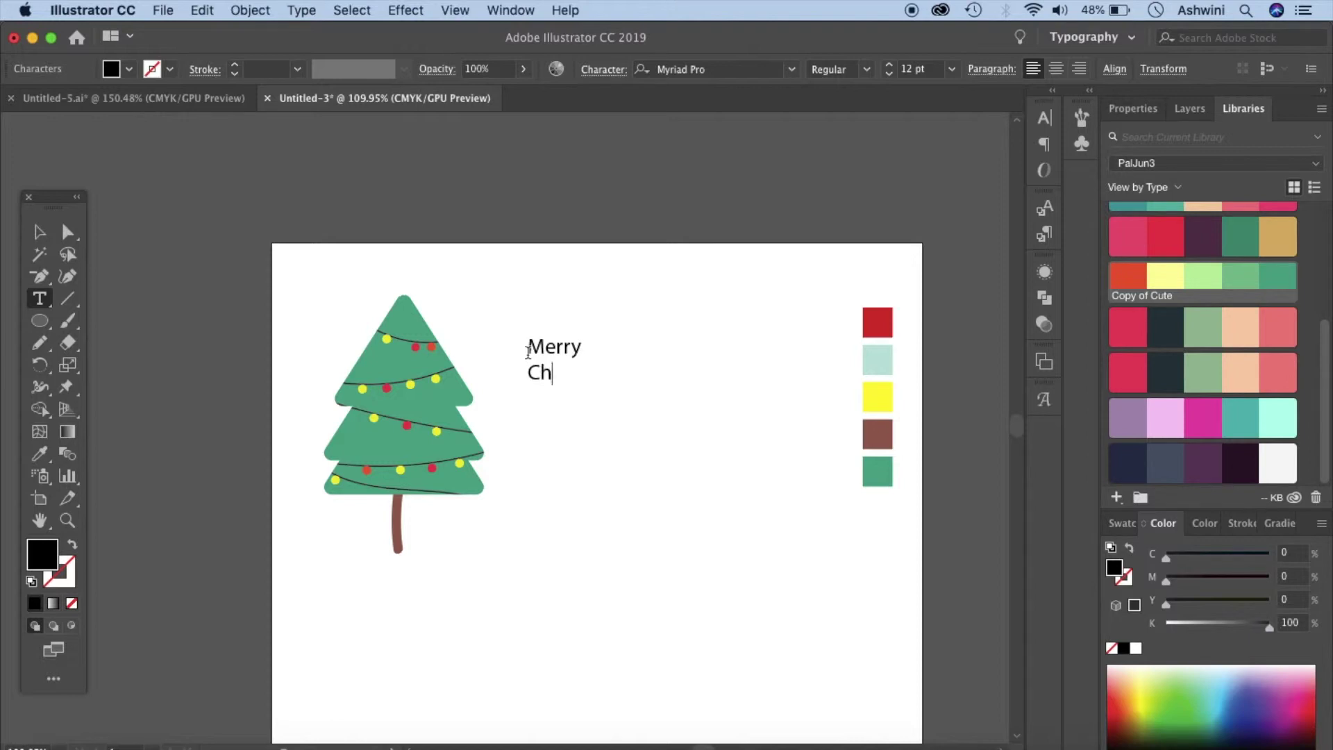
pyautogui.write('rry')
pyautogui.press('Return')
pyautogui.write('Christmas')
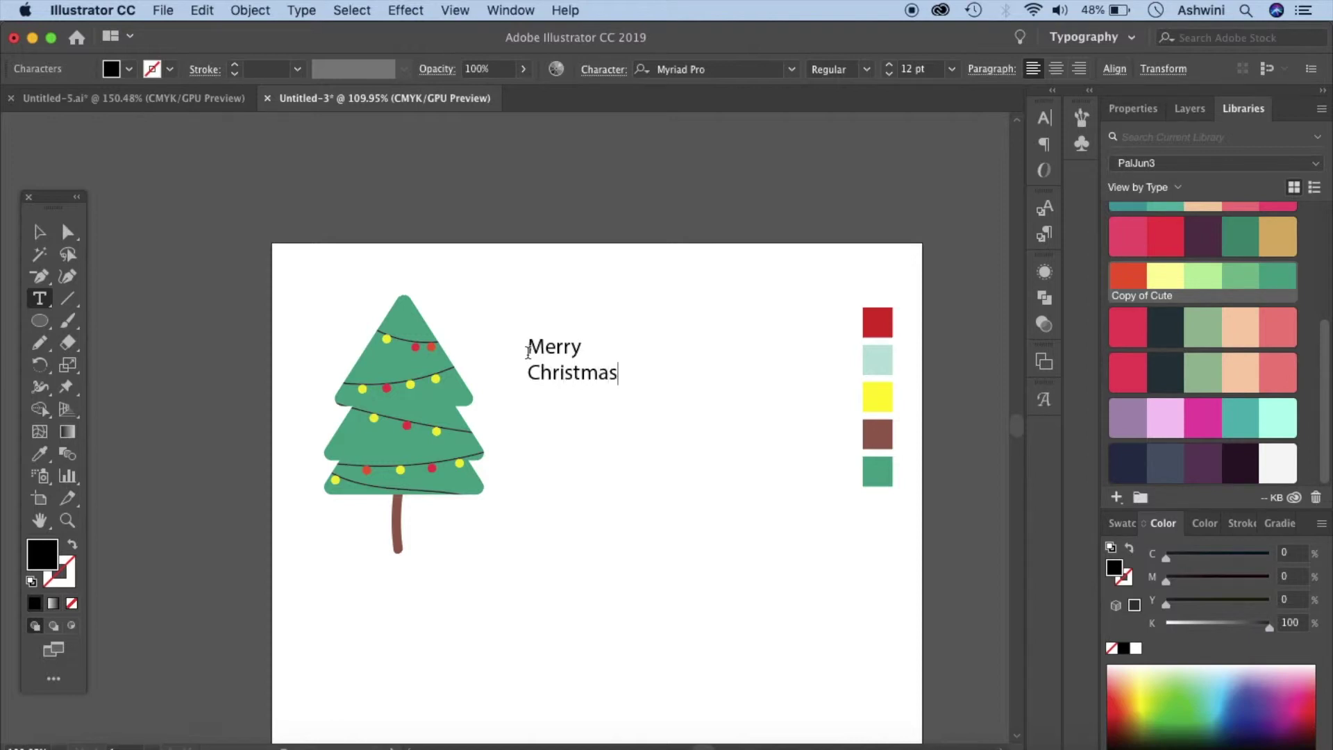
# Set the Merry Christmas text to the bromello font at 45 pt and centre it between the tree and the colour squares.
pyautogui.click(41, 234)
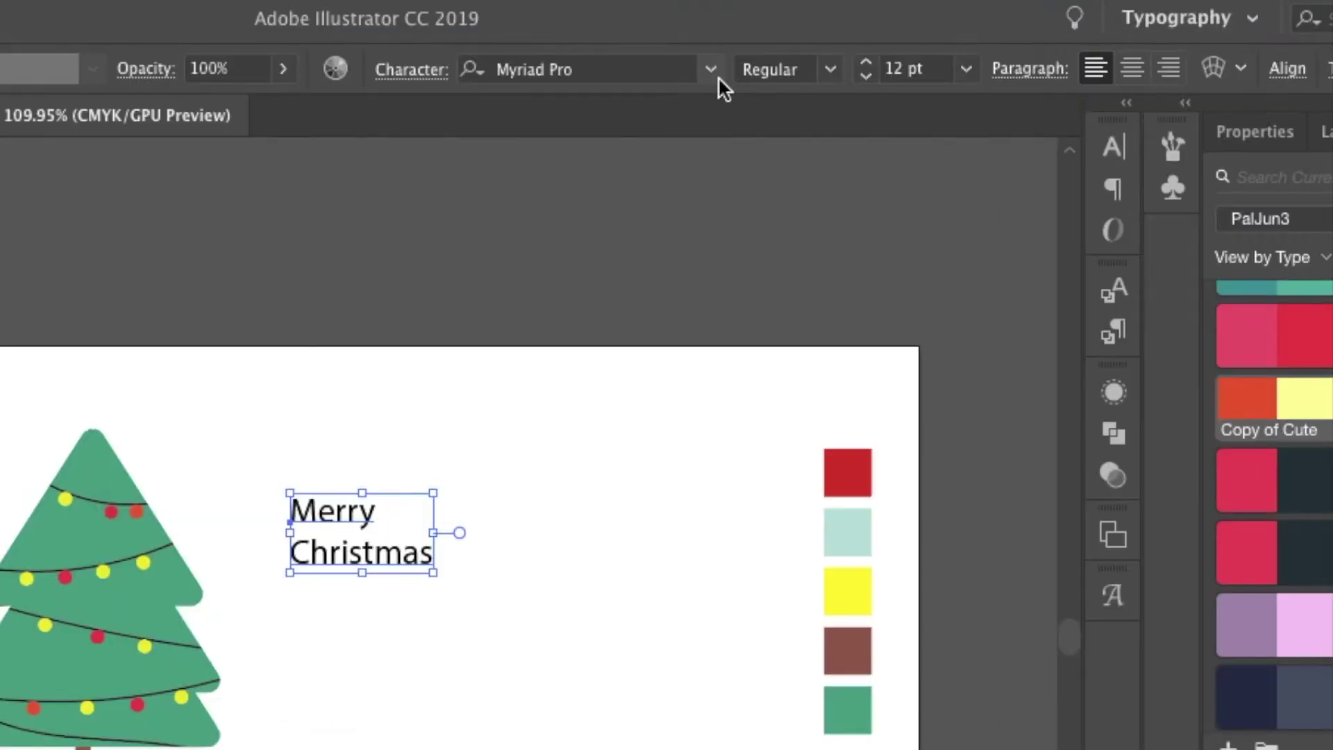
pyautogui.click(791, 69)
pyautogui.click(877, 351)
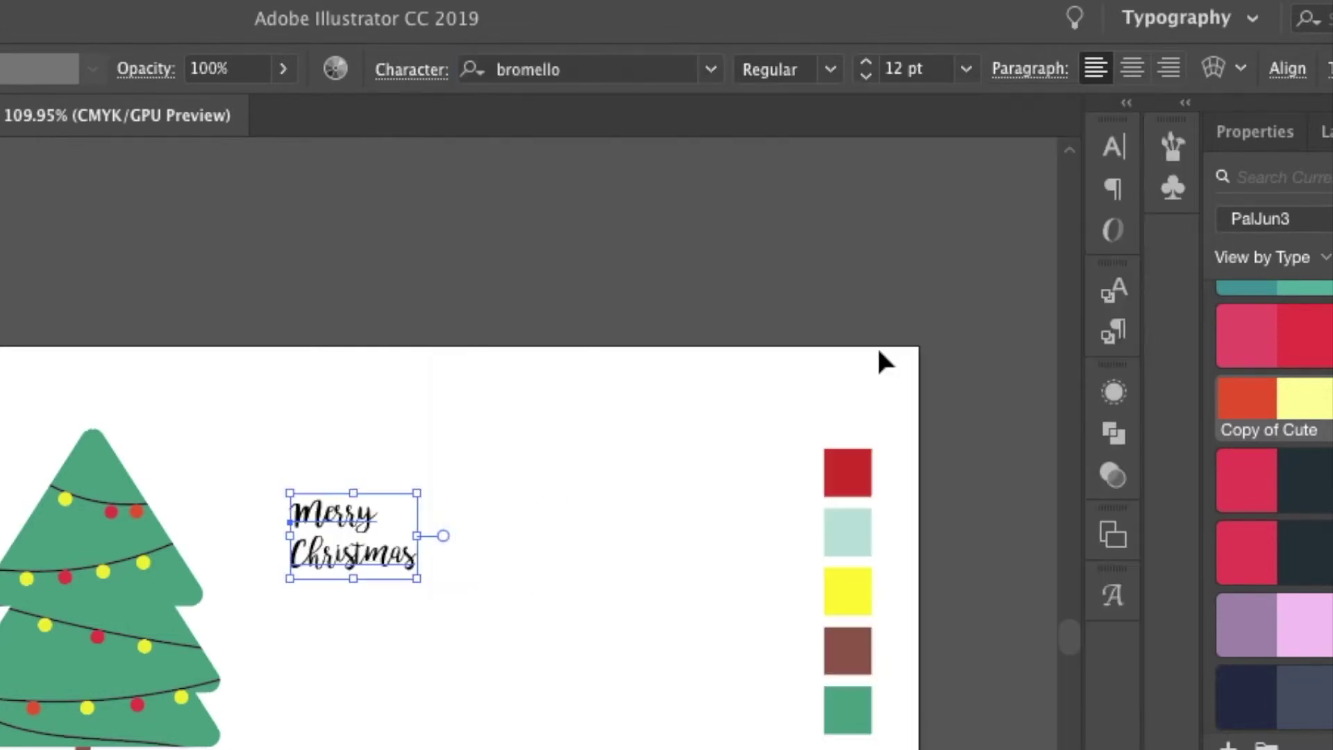
pyautogui.doubleClick(909, 68)
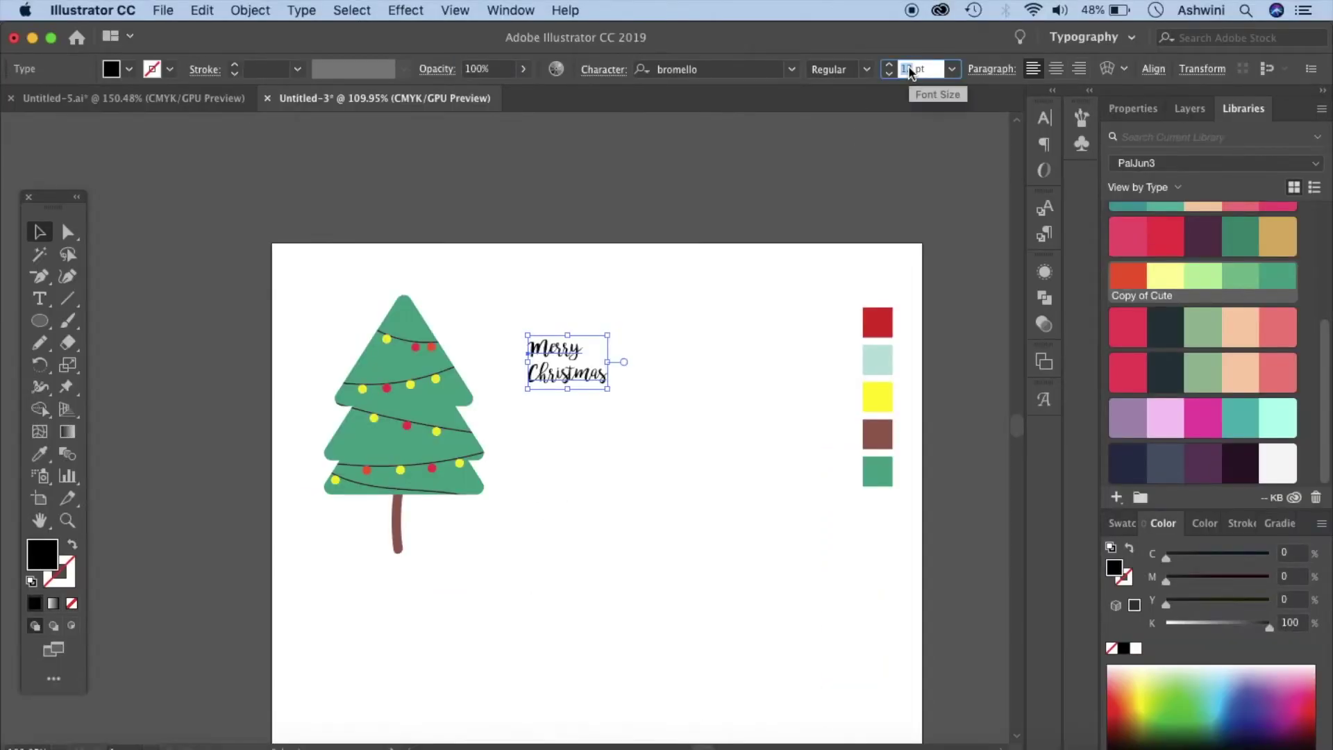
pyautogui.write('50')
pyautogui.press('Return')
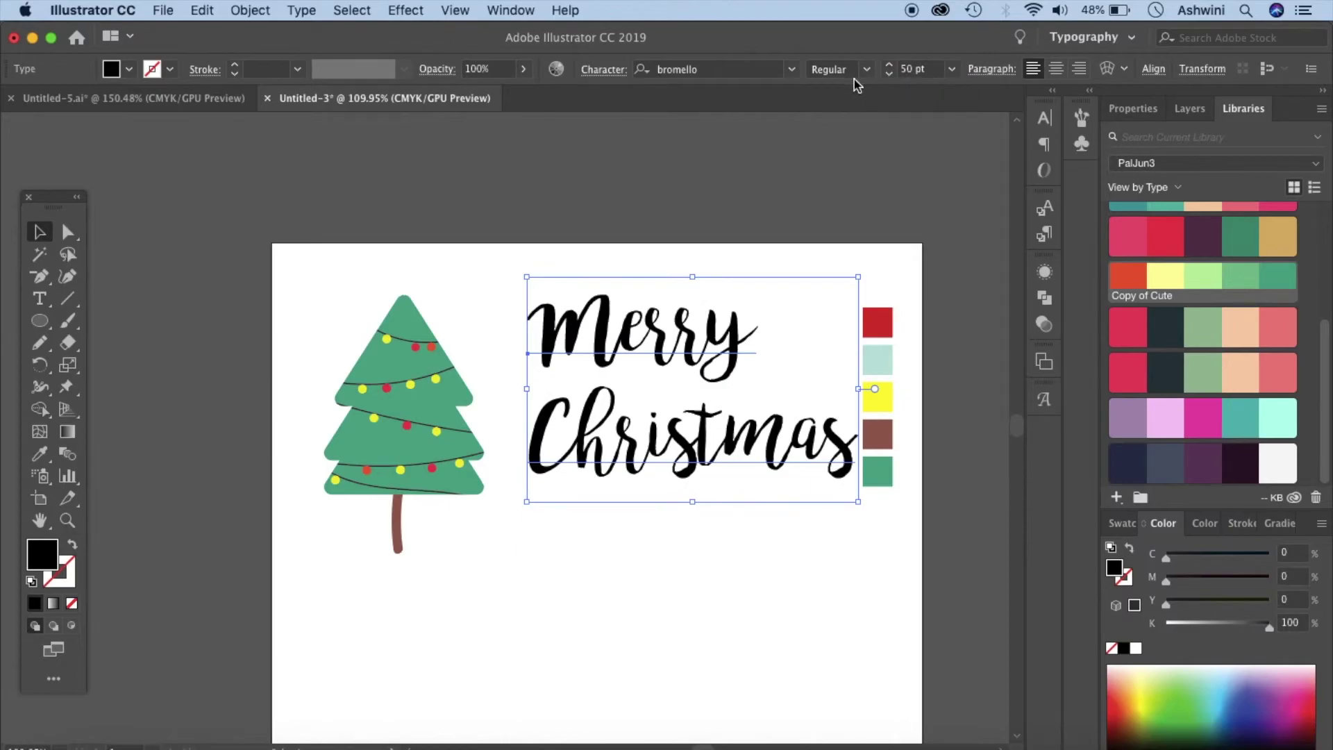
pyautogui.write('45')
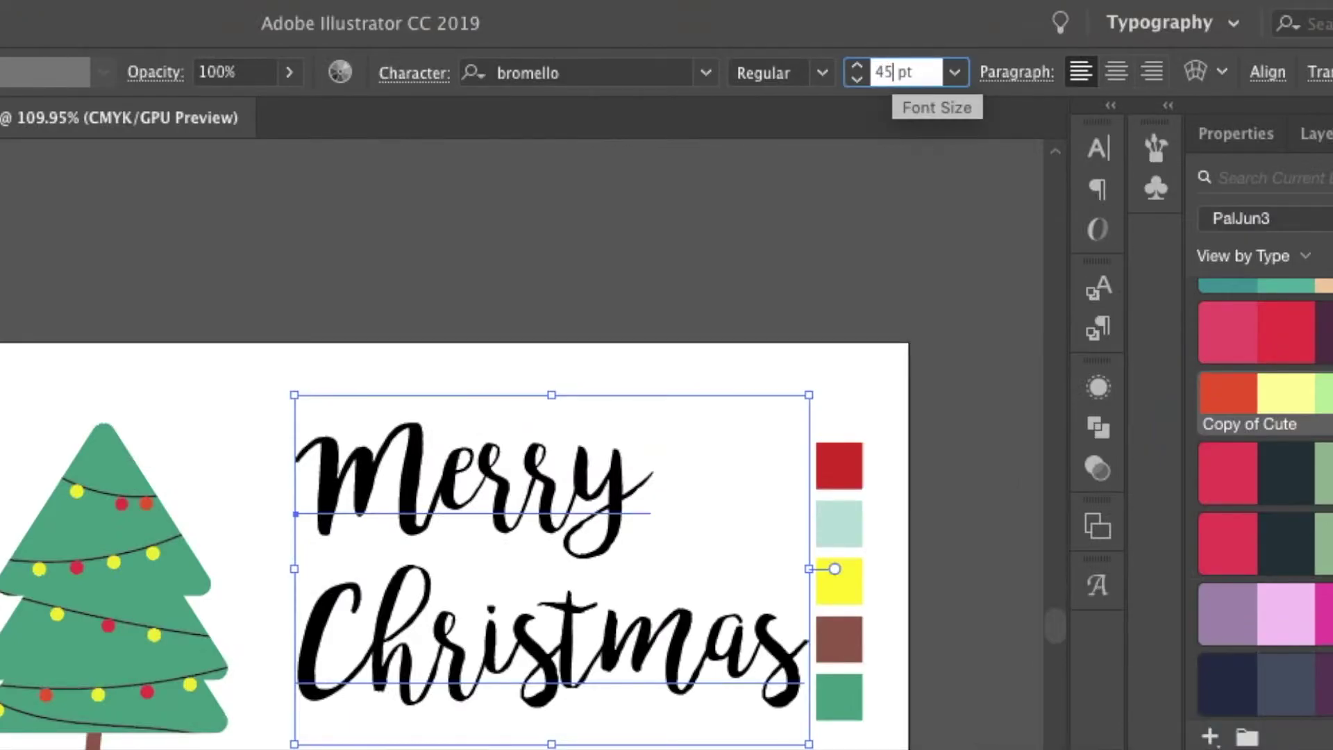
pyautogui.press('Return')
pyautogui.moveTo(726, 438); pyautogui.dragTo(705, 479)
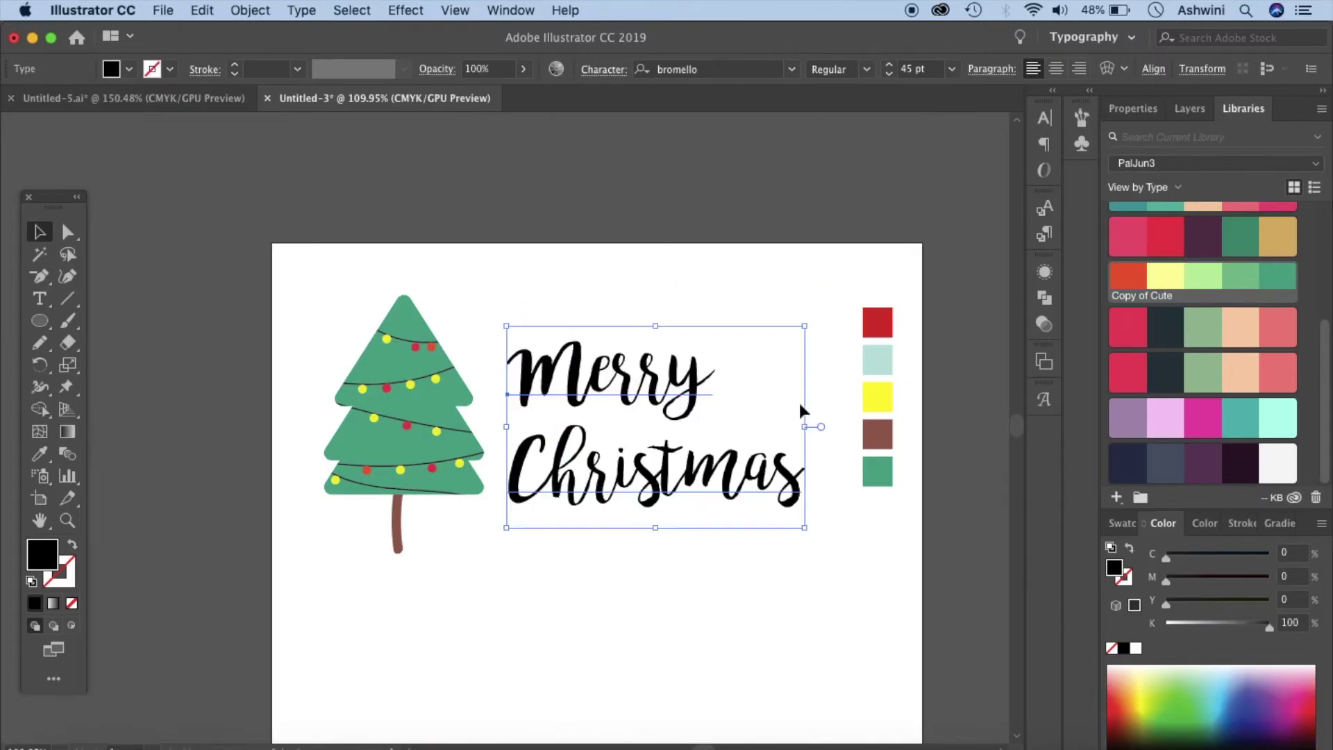
# Colour the Merry Christmas text with the red palette square's fill using the Eyedropper, and deselect it.
pyautogui.press('i')
pyautogui.click(878, 325)
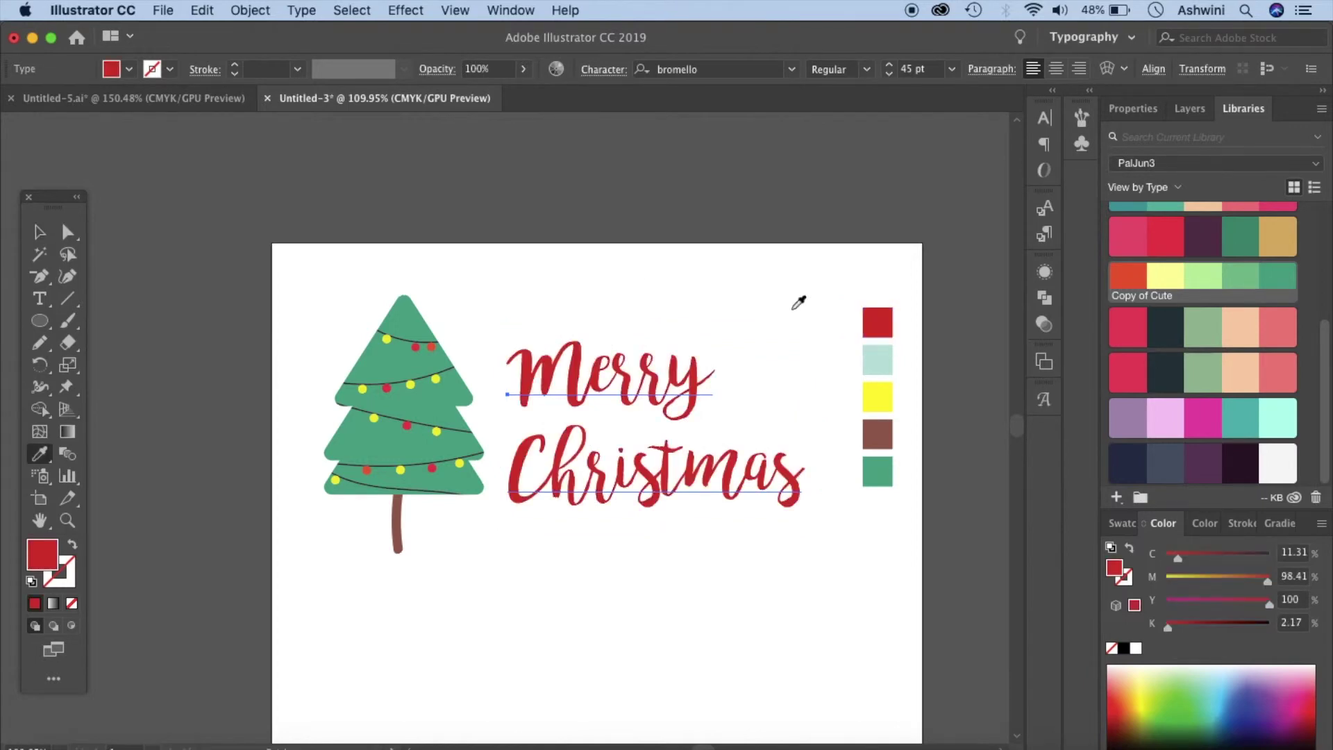
pyautogui.click(40, 232)
pyautogui.click(289, 278)
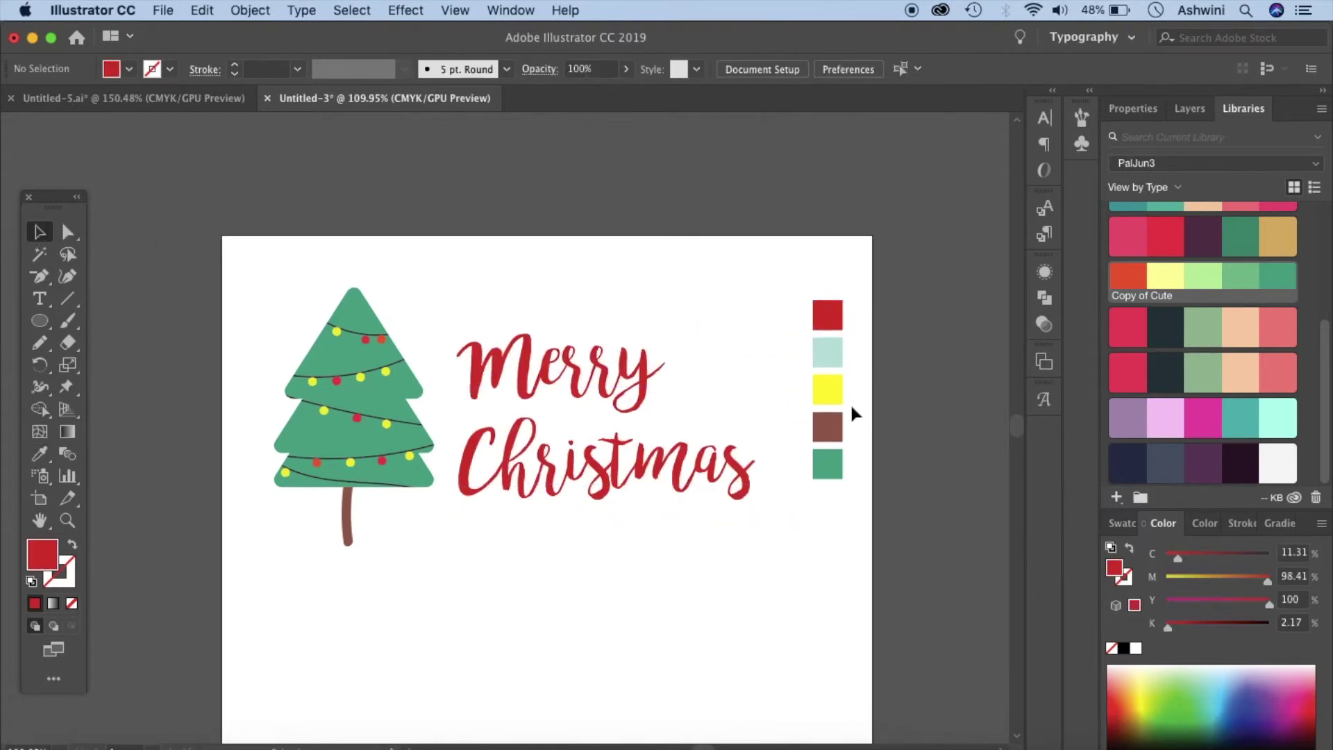
# Move the five palette squares off the artboard's right edge.
pyautogui.moveTo(832, 483); pyautogui.dragTo(848, 487)
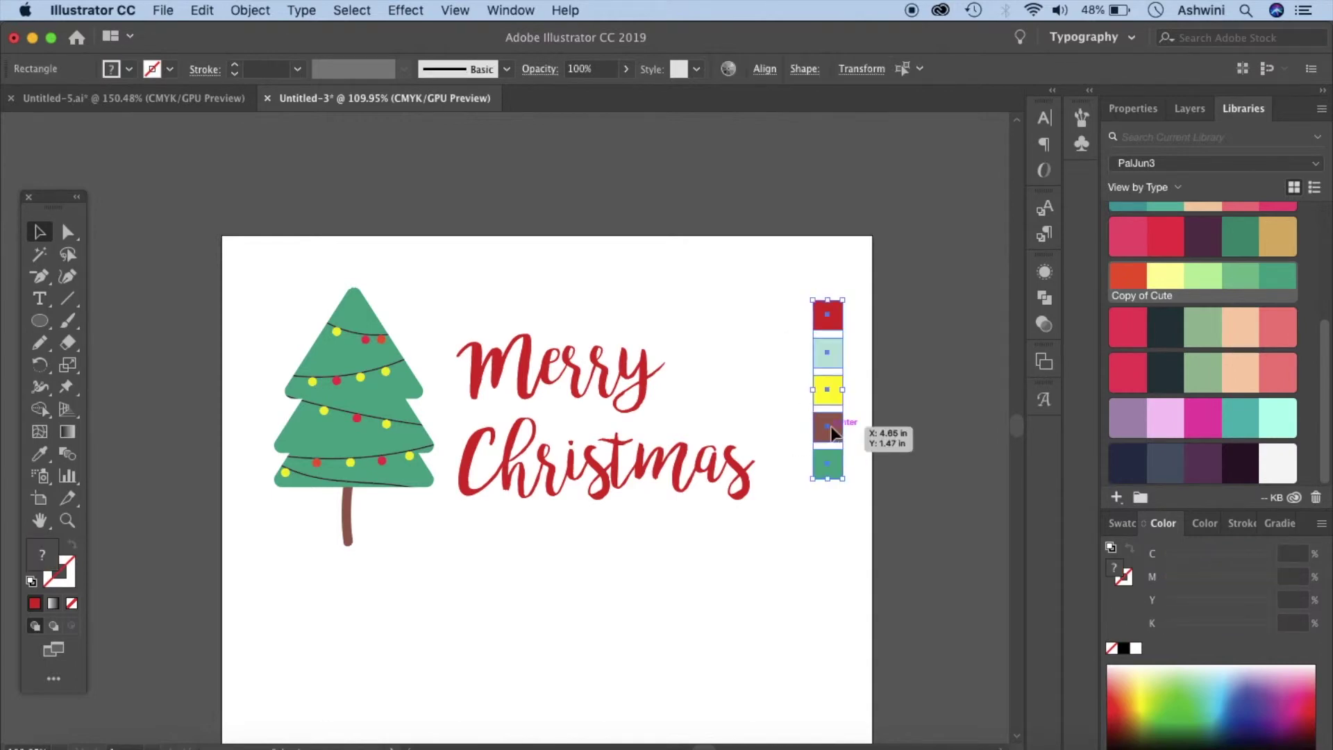
pyautogui.moveTo(828, 432); pyautogui.dragTo(898, 426)
pyautogui.click(907, 547)
# Draw a rectangle covering the tree and the text, and fill it with the mint palette square's colour.
pyautogui.scroll(-3, 569, 576)
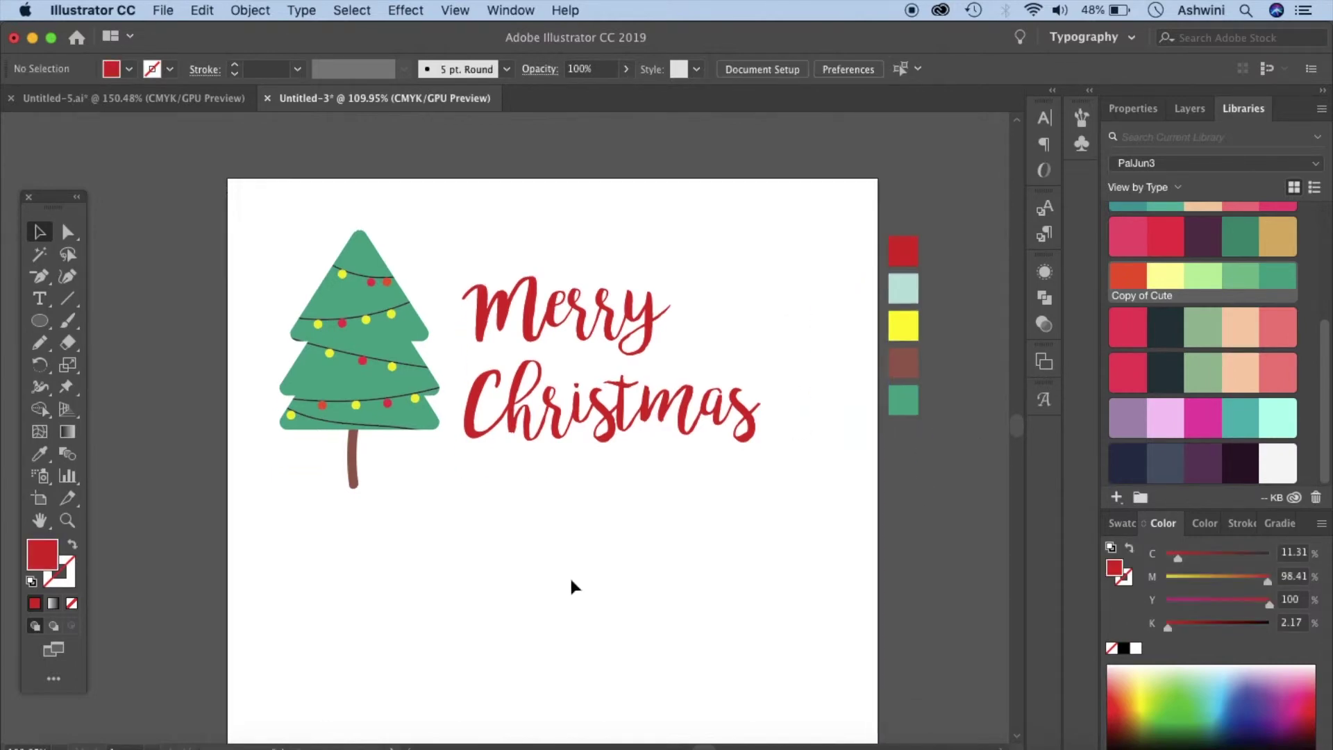
pyautogui.moveTo(43, 326); pyautogui.dragTo(87, 316)
pyautogui.moveTo(271, 189); pyautogui.dragTo(810, 479)
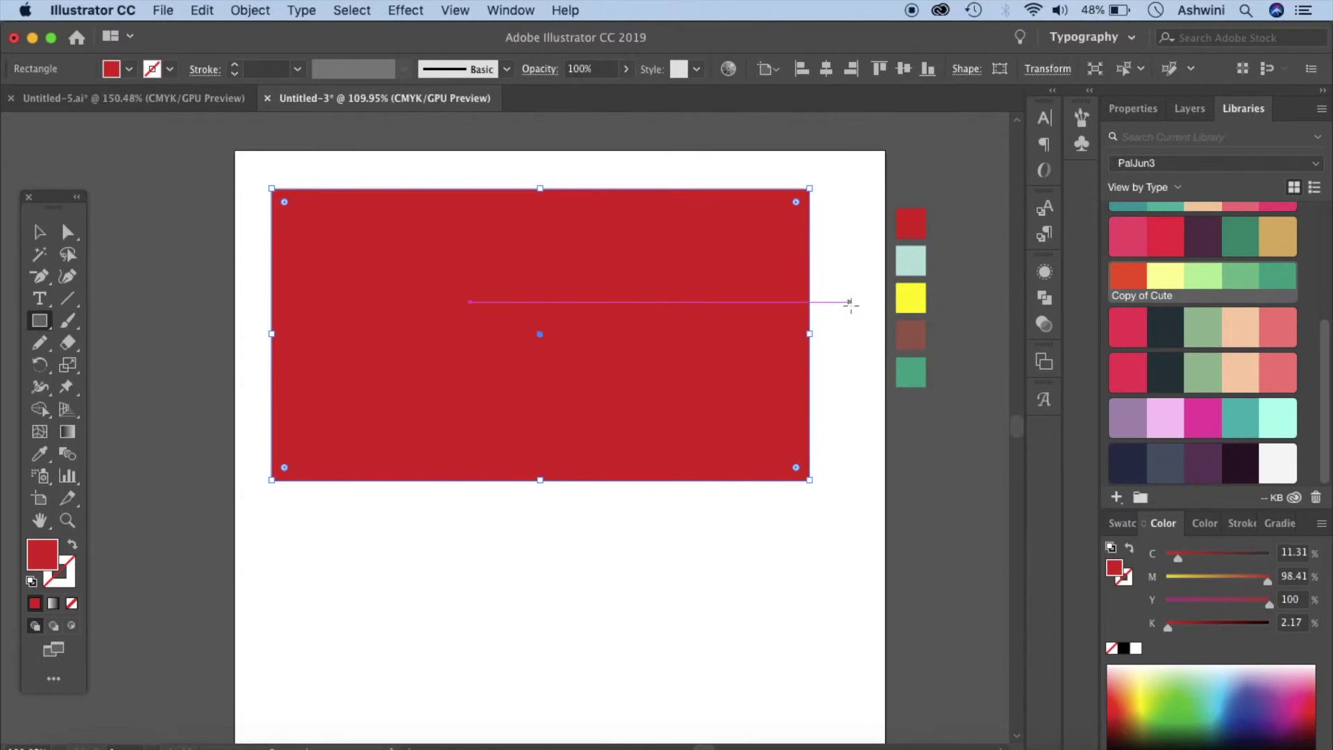
pyautogui.press('i')
pyautogui.click(913, 260)
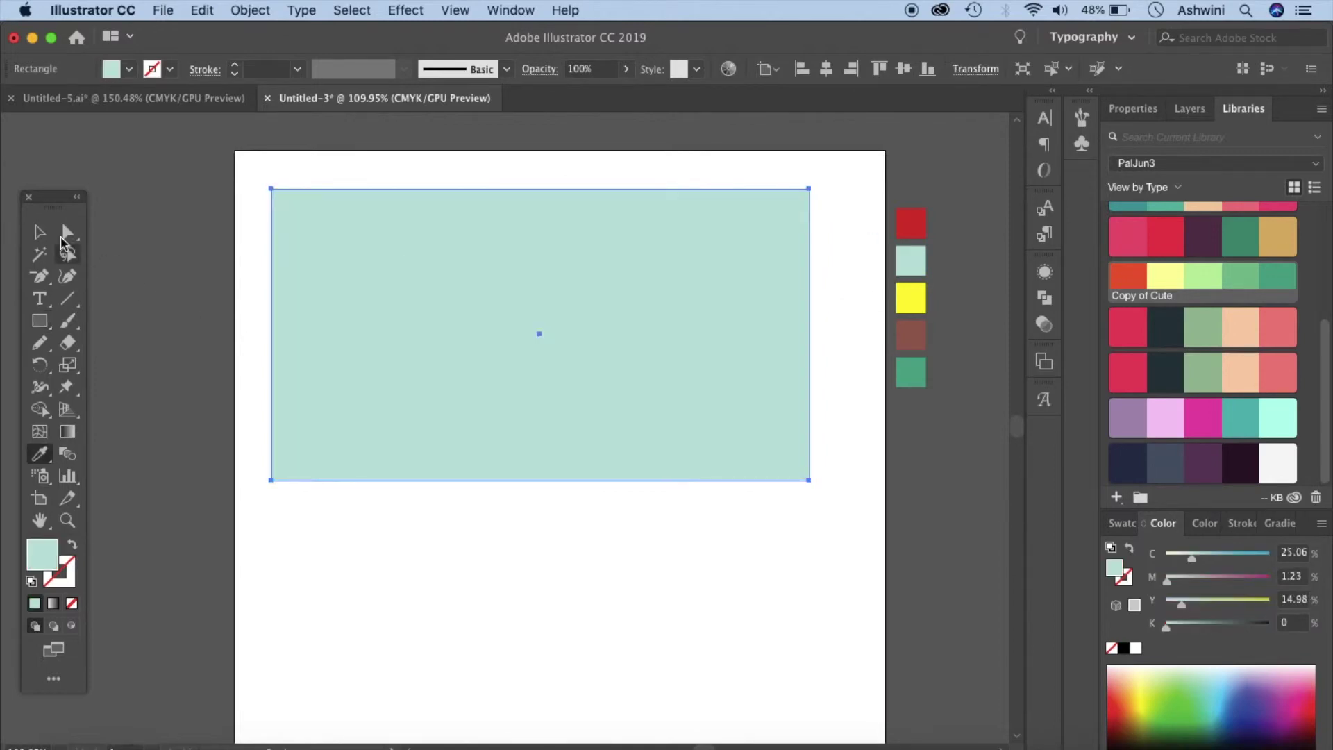
# Send the mint rectangle to the back behind the tree and text, and deselect it.
pyautogui.click(39, 232)
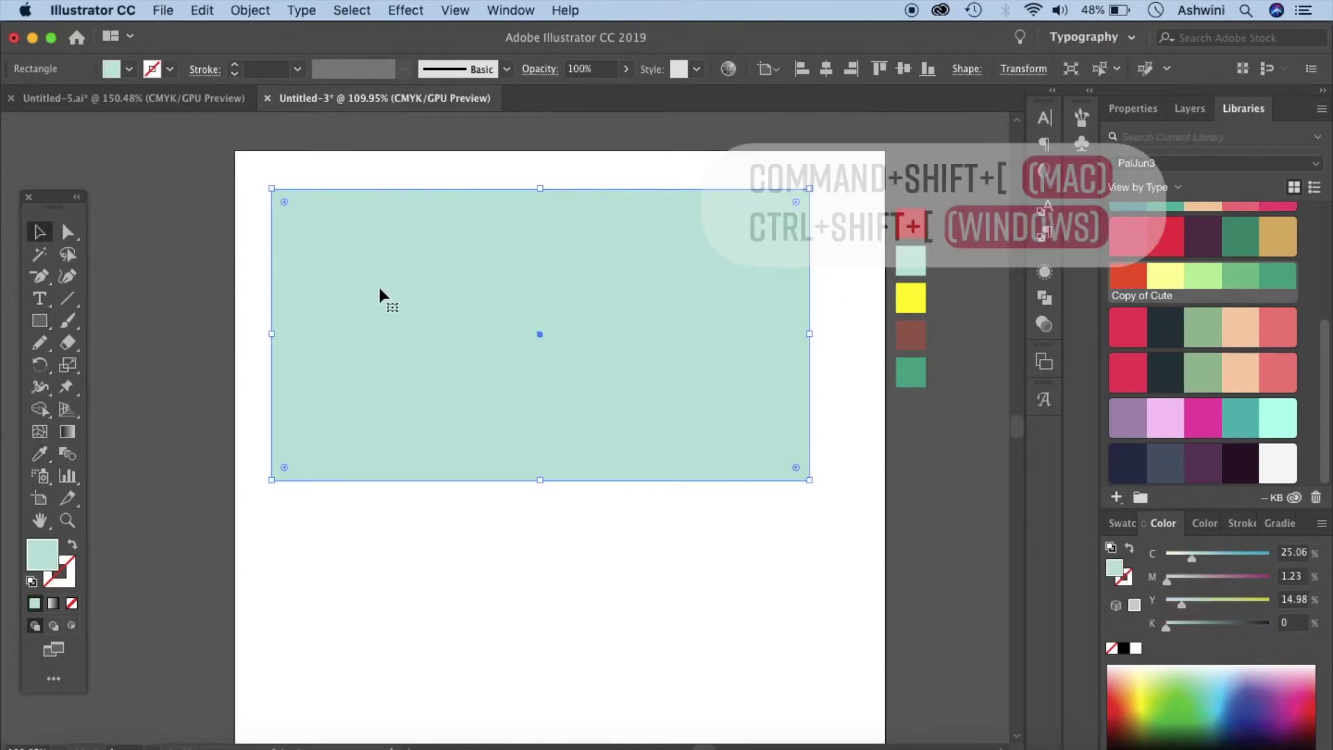
pyautogui.press('super+shift+bracketleft')
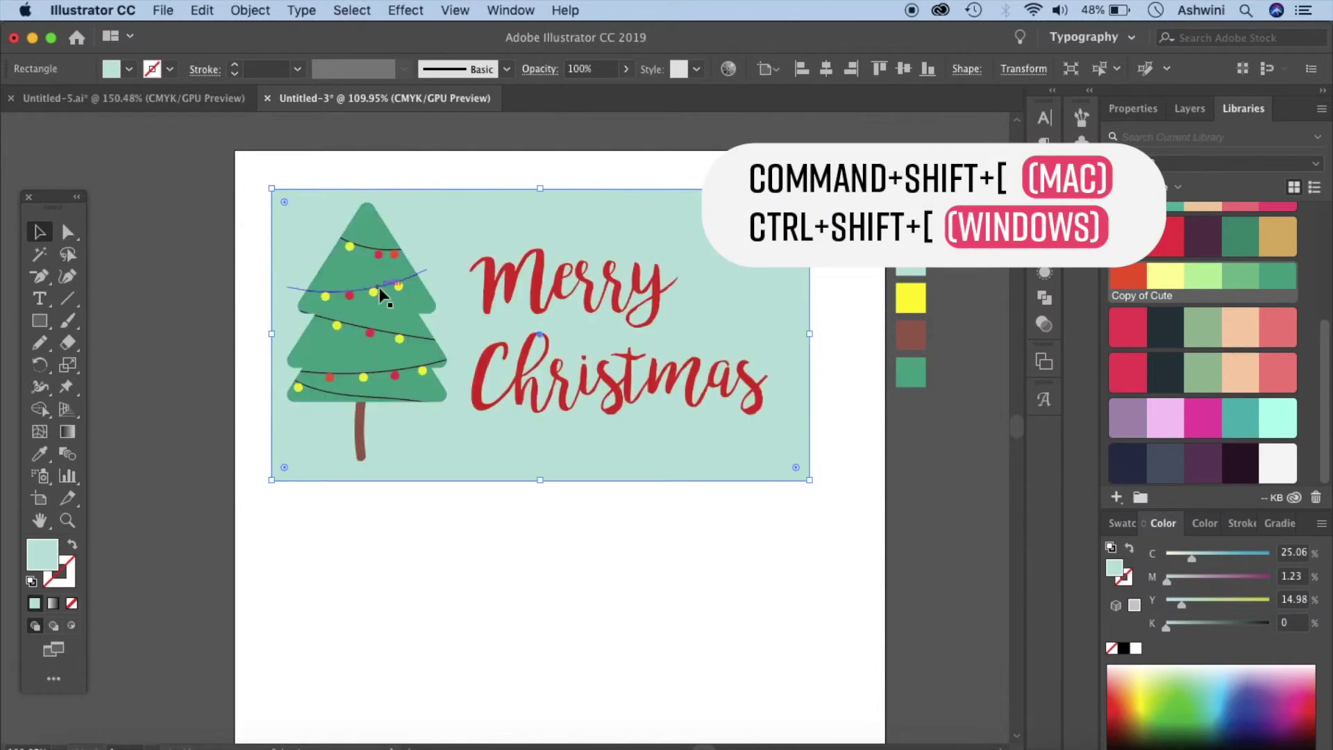
pyautogui.press('super+shift+a')
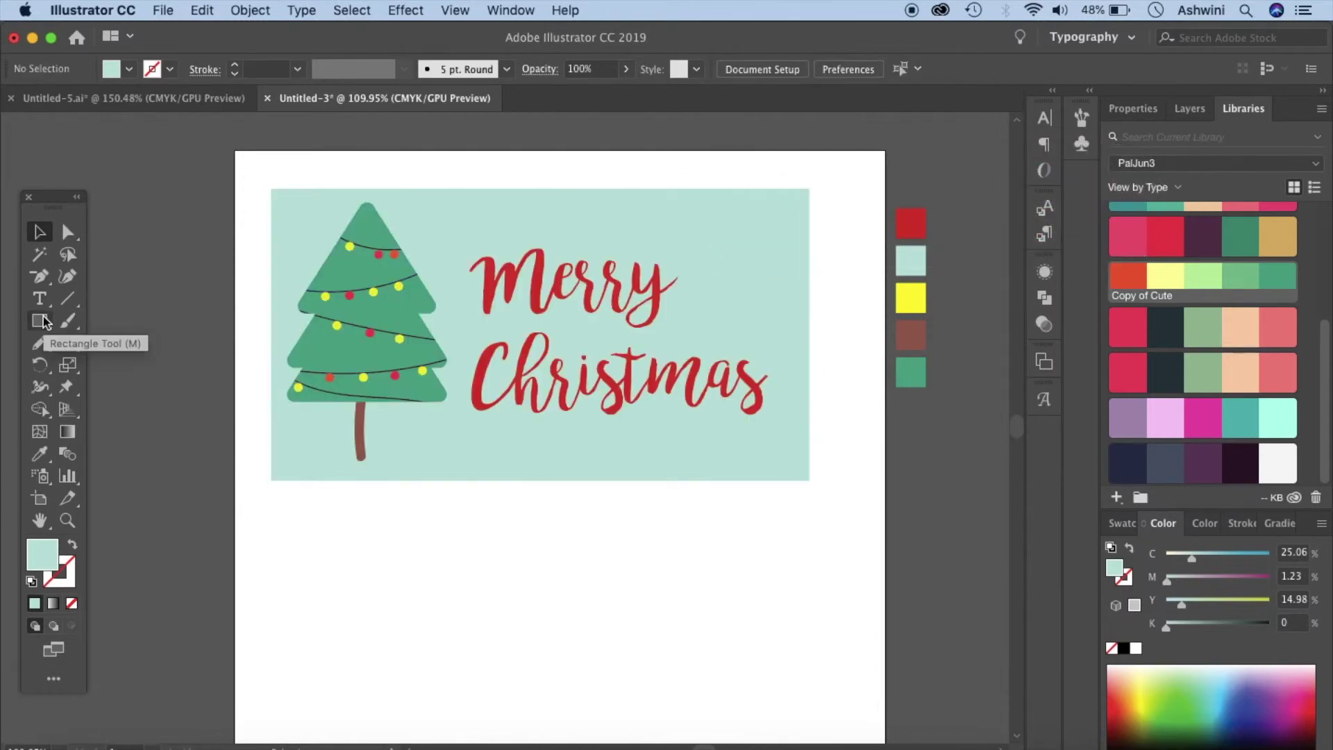
# Draw a small circle with the Ellipse tool, fill it white and place it on the mint rectangle beside the tree trunk.
pyautogui.moveTo(43, 322); pyautogui.dragTo(97, 366)
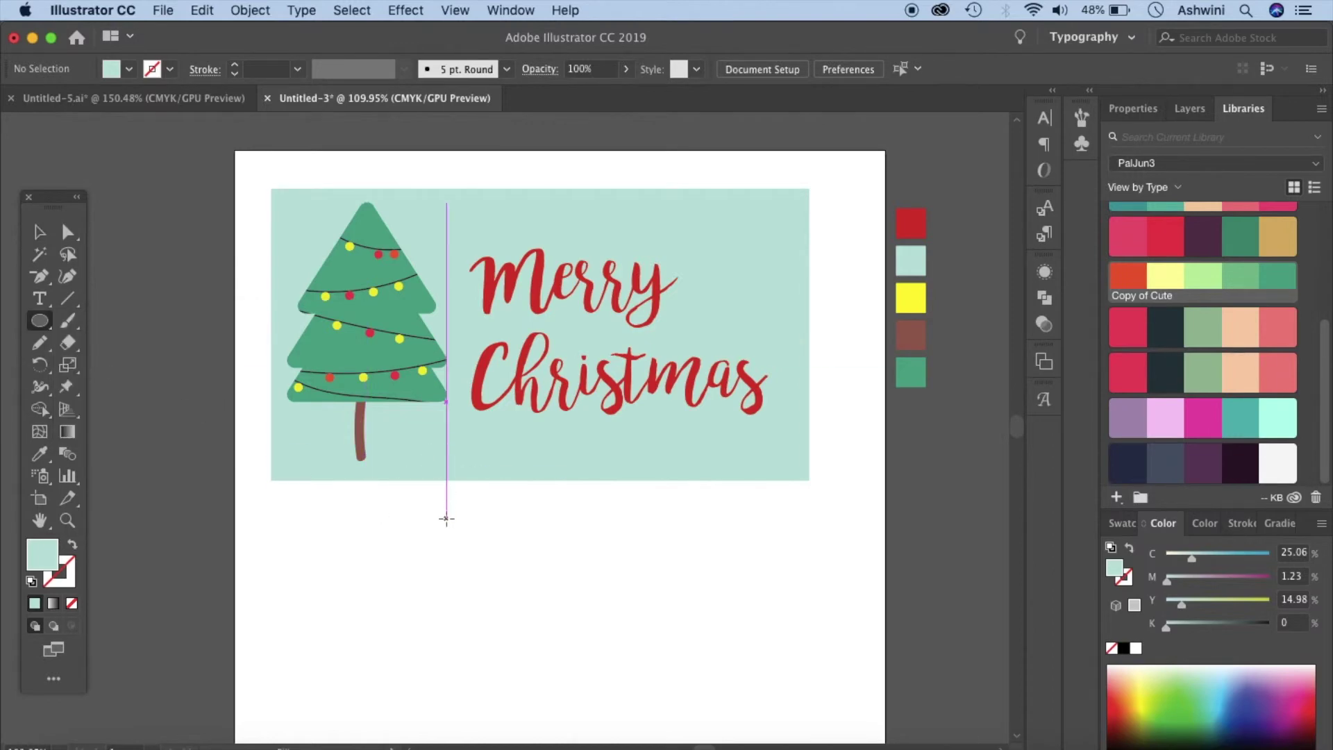
pyautogui.moveTo(446, 518); pyautogui.dragTo(465, 544)
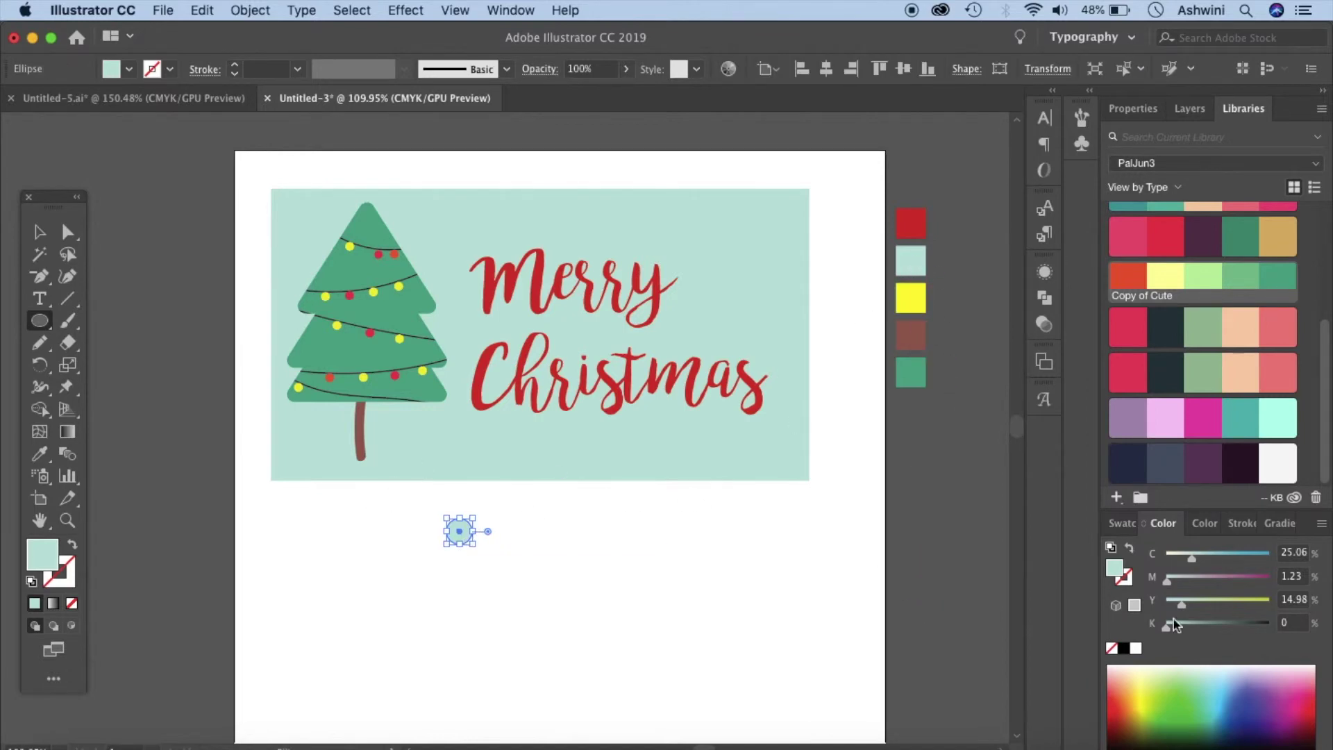
pyautogui.click(1137, 650)
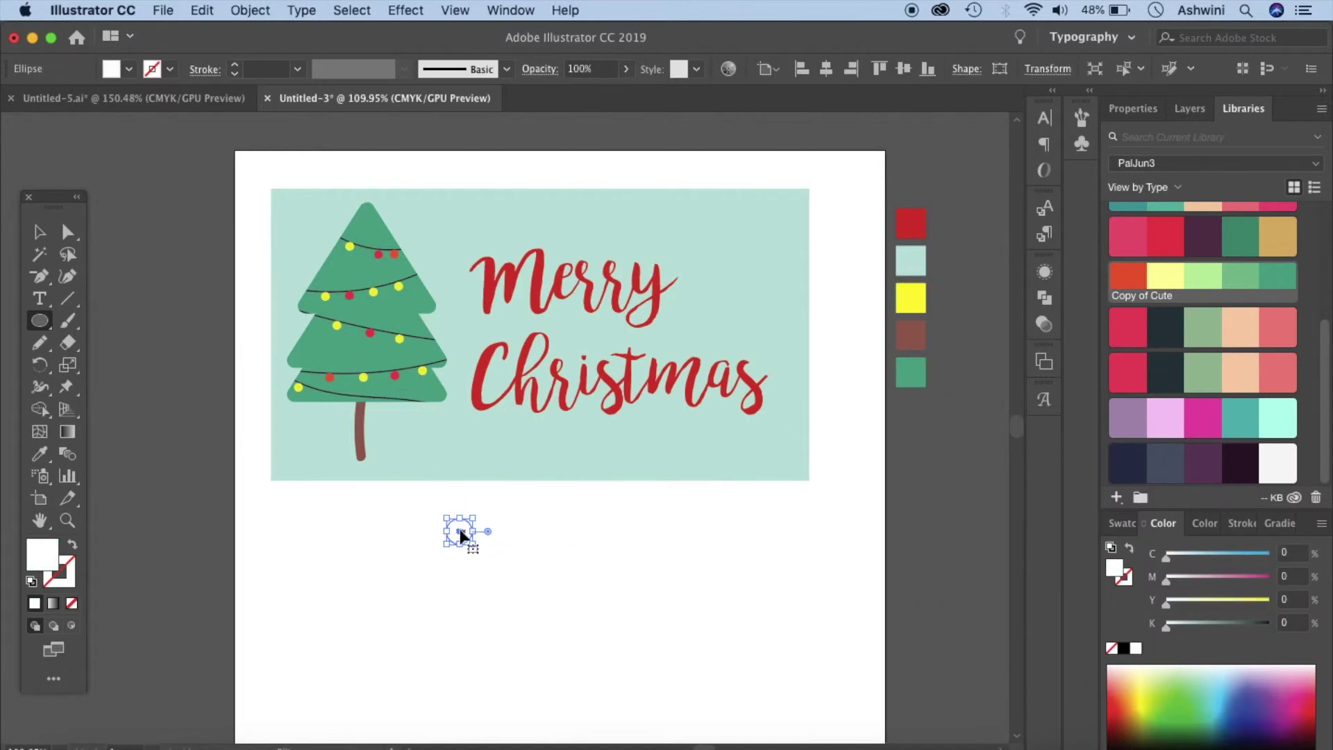
pyautogui.moveTo(460, 536); pyautogui.dragTo(429, 429)
pyautogui.click(543, 542)
pyautogui.click(625, 407)
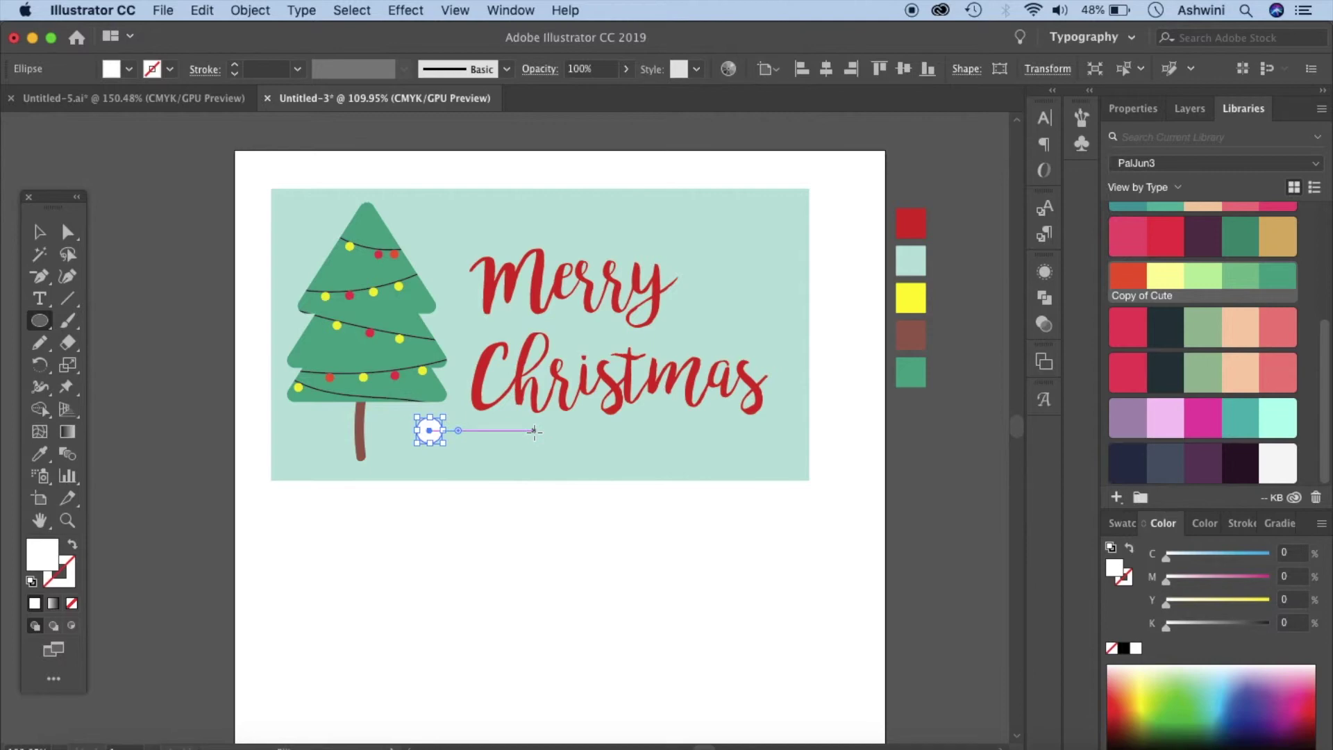
# Scatter white snow circles of varying small sizes over the mint rectangle, around the lettering and the tree.
pyautogui.moveTo(534, 431); pyautogui.dragTo(541, 437)
pyautogui.moveTo(713, 242); pyautogui.dragTo(717, 246)
pyautogui.moveTo(714, 309); pyautogui.dragTo(727, 321)
pyautogui.moveTo(655, 238); pyautogui.dragTo(658, 241)
pyautogui.moveTo(425, 293); pyautogui.dragTo(431, 299)
pyautogui.moveTo(338, 262); pyautogui.dragTo(318, 242)
pyautogui.moveTo(381, 214); pyautogui.dragTo(386, 219)
pyautogui.moveTo(308, 353); pyautogui.dragTo(311, 356)
pyautogui.moveTo(307, 455); pyautogui.dragTo(318, 465)
pyautogui.moveTo(452, 214); pyautogui.dragTo(458, 220)
pyautogui.moveTo(467, 316); pyautogui.dragTo(471, 320)
pyautogui.moveTo(521, 202); pyautogui.dragTo(539, 220)
pyautogui.moveTo(560, 238); pyautogui.dragTo(568, 246)
pyautogui.moveTo(737, 208); pyautogui.dragTo(748, 220)
pyautogui.moveTo(779, 265); pyautogui.dragTo(795, 280)
pyautogui.moveTo(770, 340); pyautogui.dragTo(780, 350)
pyautogui.moveTo(614, 334); pyautogui.dragTo(621, 341)
pyautogui.moveTo(605, 436); pyautogui.dragTo(626, 457)
pyautogui.moveTo(680, 416); pyautogui.dragTo(689, 425)
pyautogui.moveTo(787, 409); pyautogui.dragTo(803, 423)
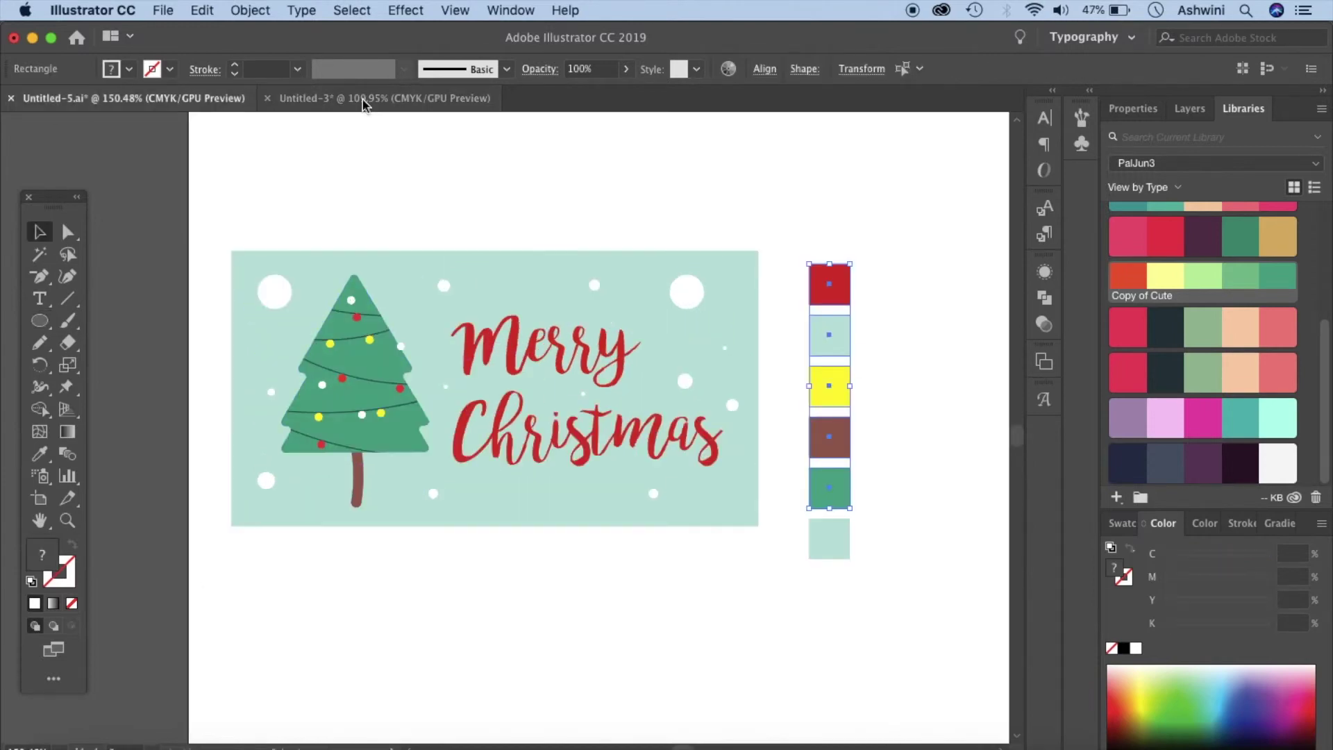
# Duplicate the whole mint artwork with its tree, lettering and snow directly below the original in the Untitled-3 document.
pyautogui.click(363, 100)
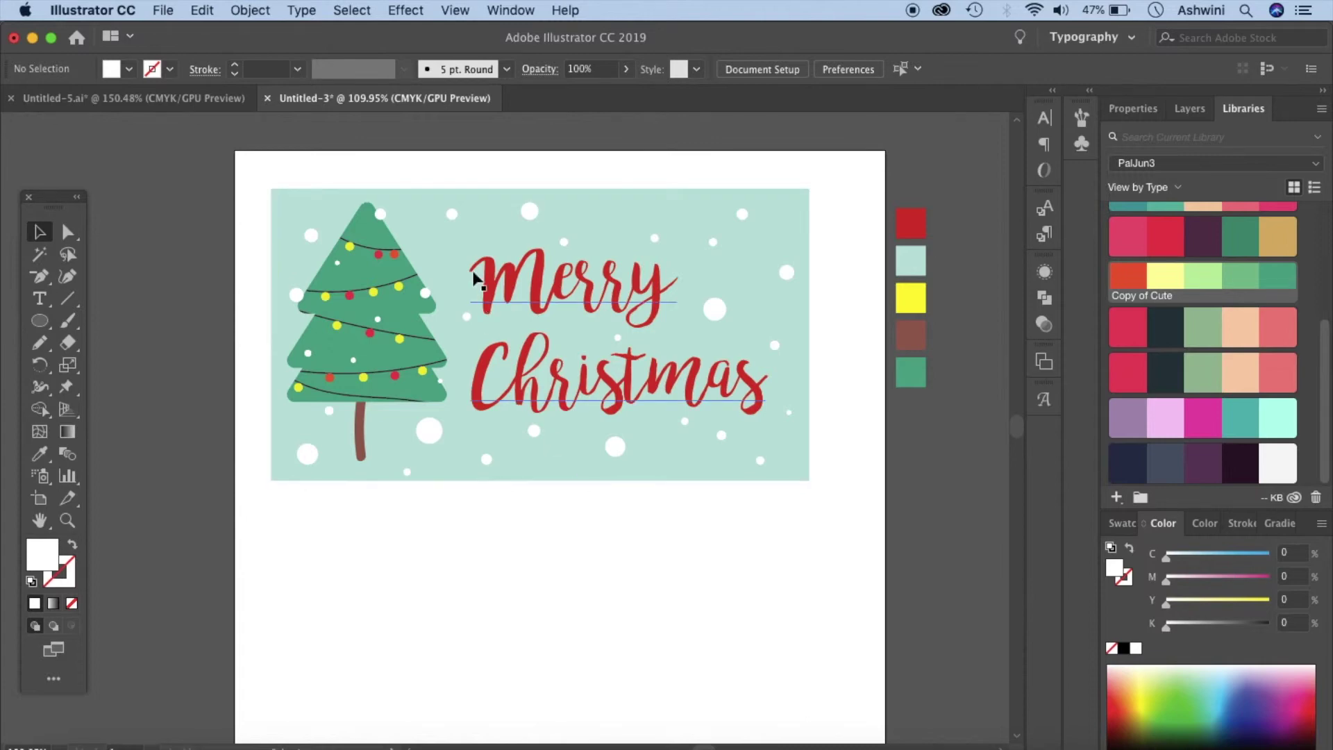
pyautogui.moveTo(264, 176); pyautogui.dragTo(881, 530)
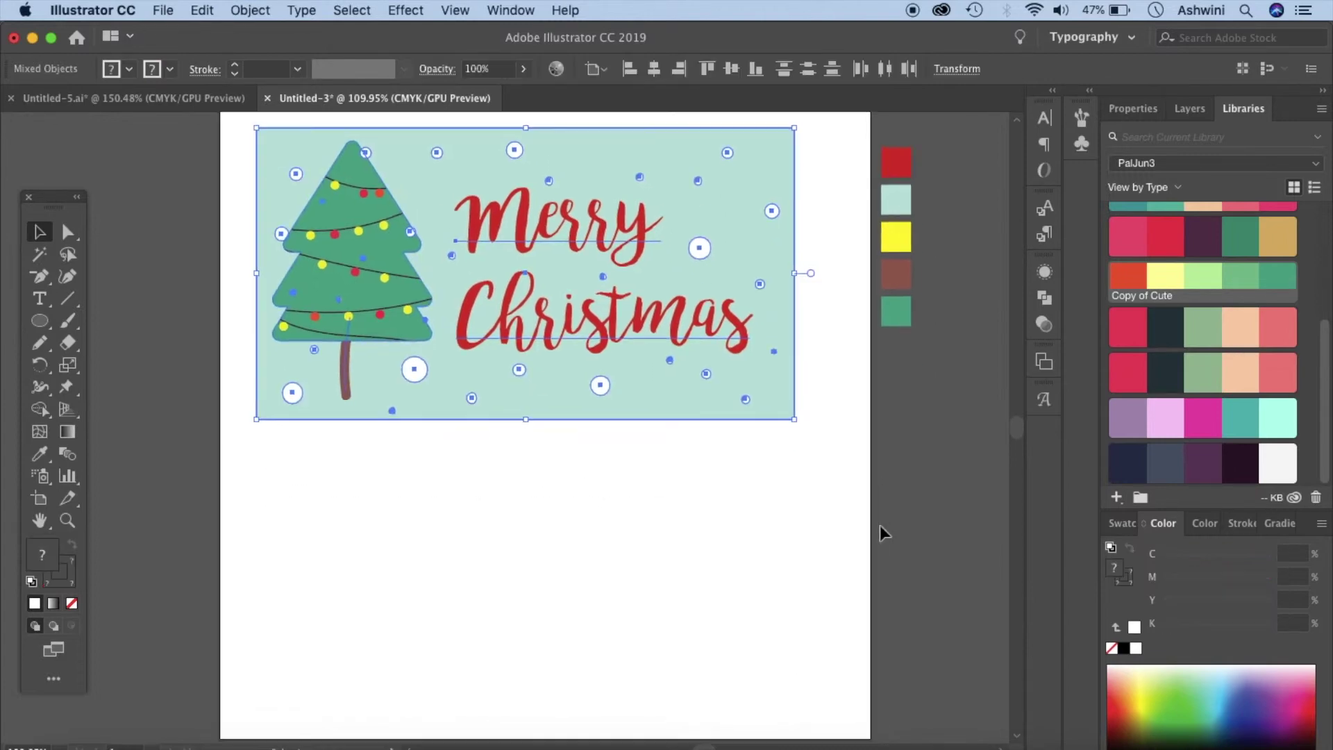
pyautogui.scroll(-5, 722, 282)
pyautogui.moveTo(711, 272); pyautogui.dragTo(719, 587)
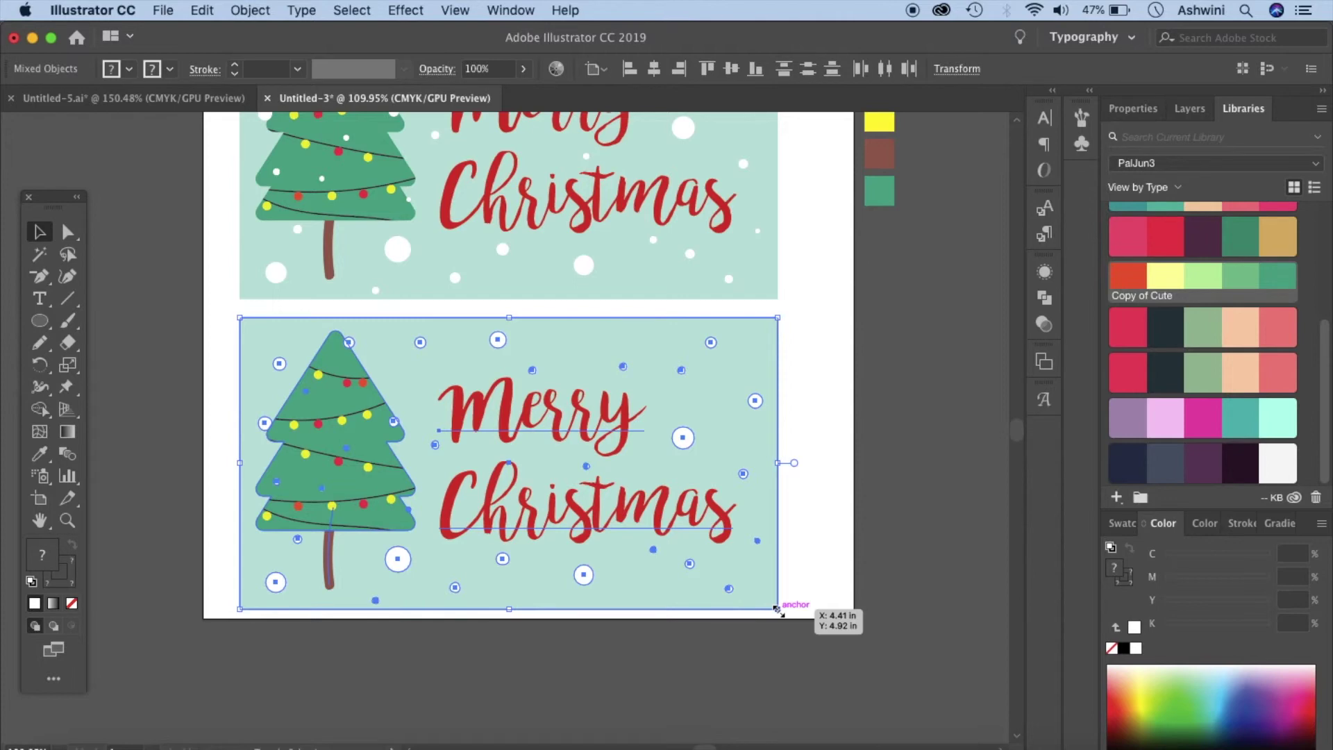
# Scale the duplicated artwork down proportionally about its centre to about 60% of the original size, and deselect it.
pyautogui.moveTo(778, 609); pyautogui.dragTo(729, 583)
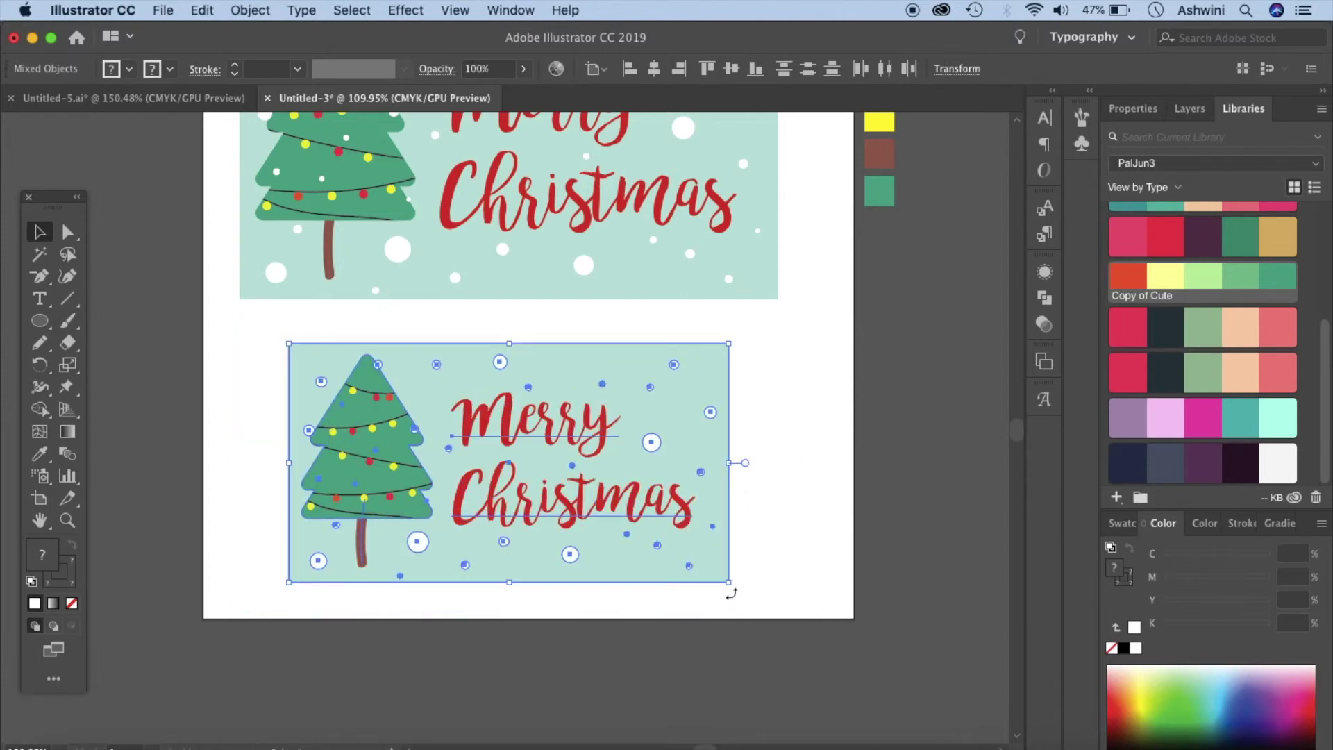
pyautogui.click(804, 603)
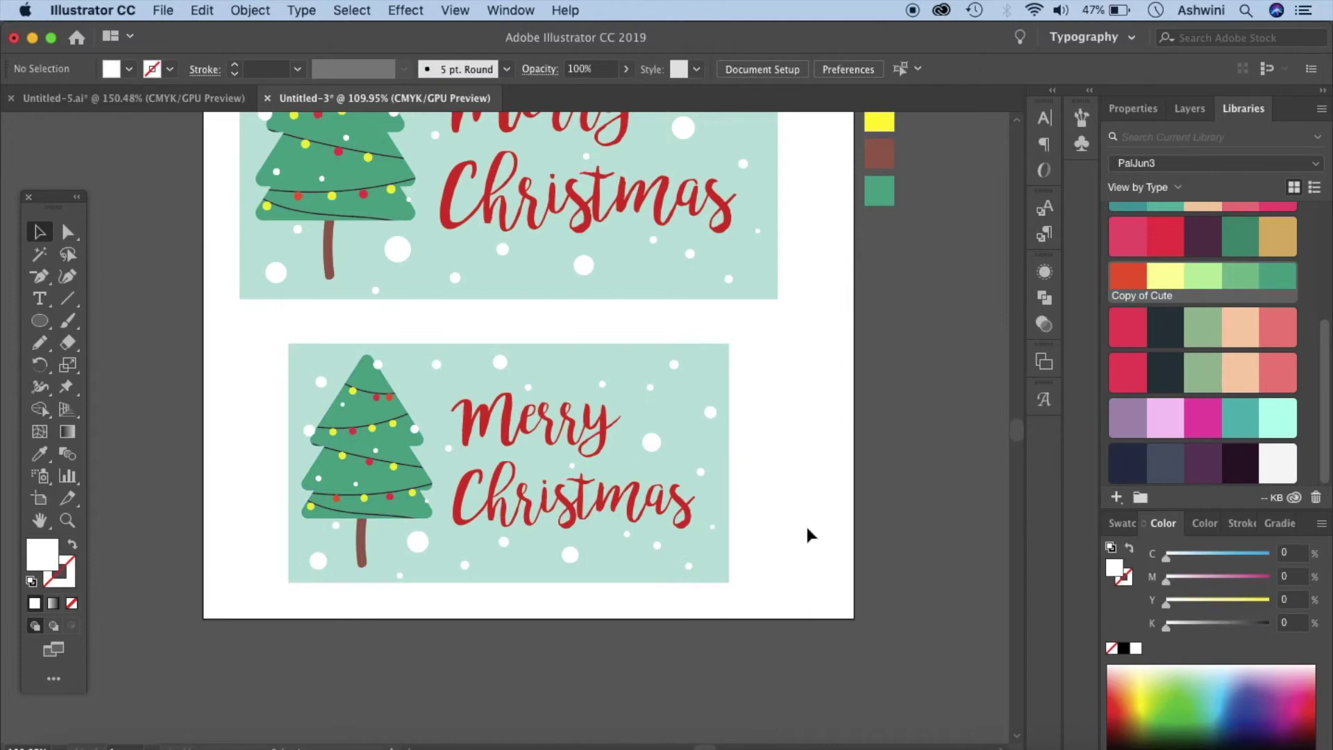
pyautogui.click(729, 582)
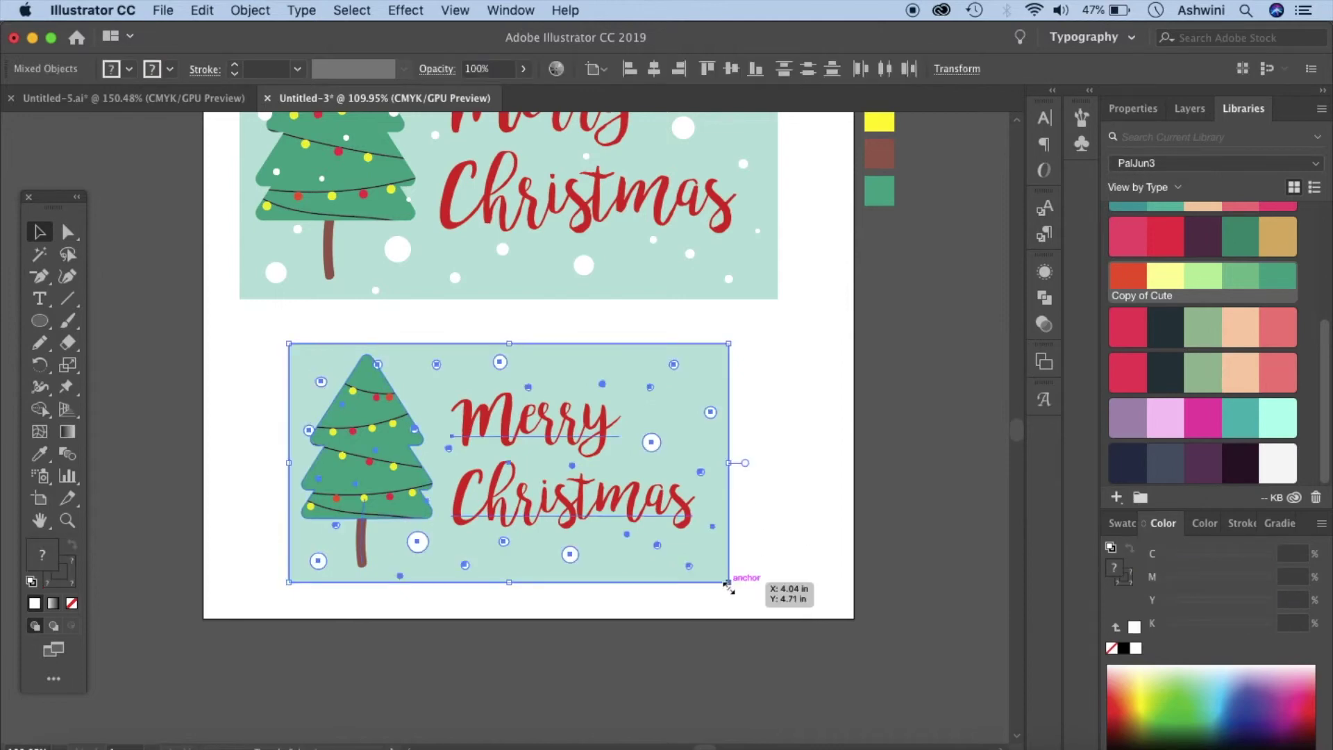
pyautogui.moveTo(730, 584); pyautogui.dragTo(675, 566)
pyautogui.click(745, 574)
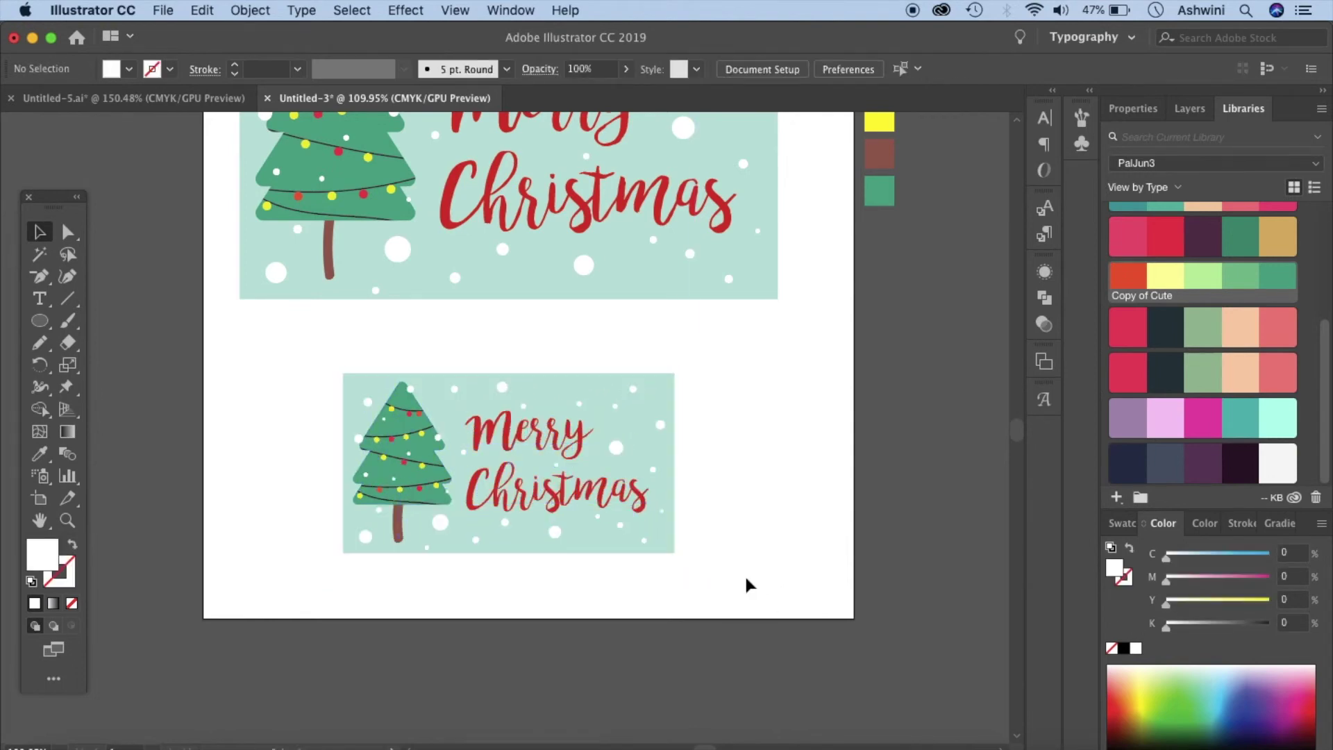
# Move the scaled-down copy off the artboard into the empty canvas beyond the palette squares, and deselect it.
pyautogui.scroll(-2, 743, 573)
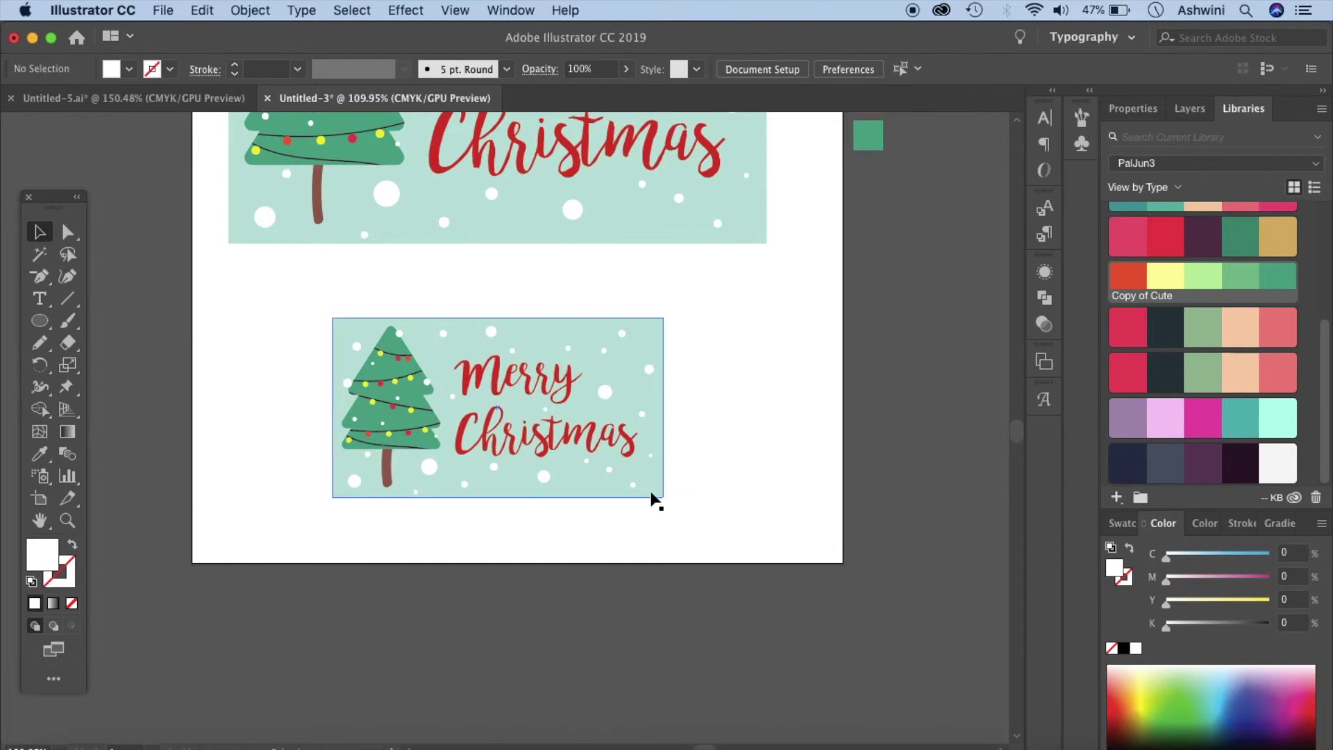
pyautogui.moveTo(282, 293); pyautogui.dragTo(660, 556)
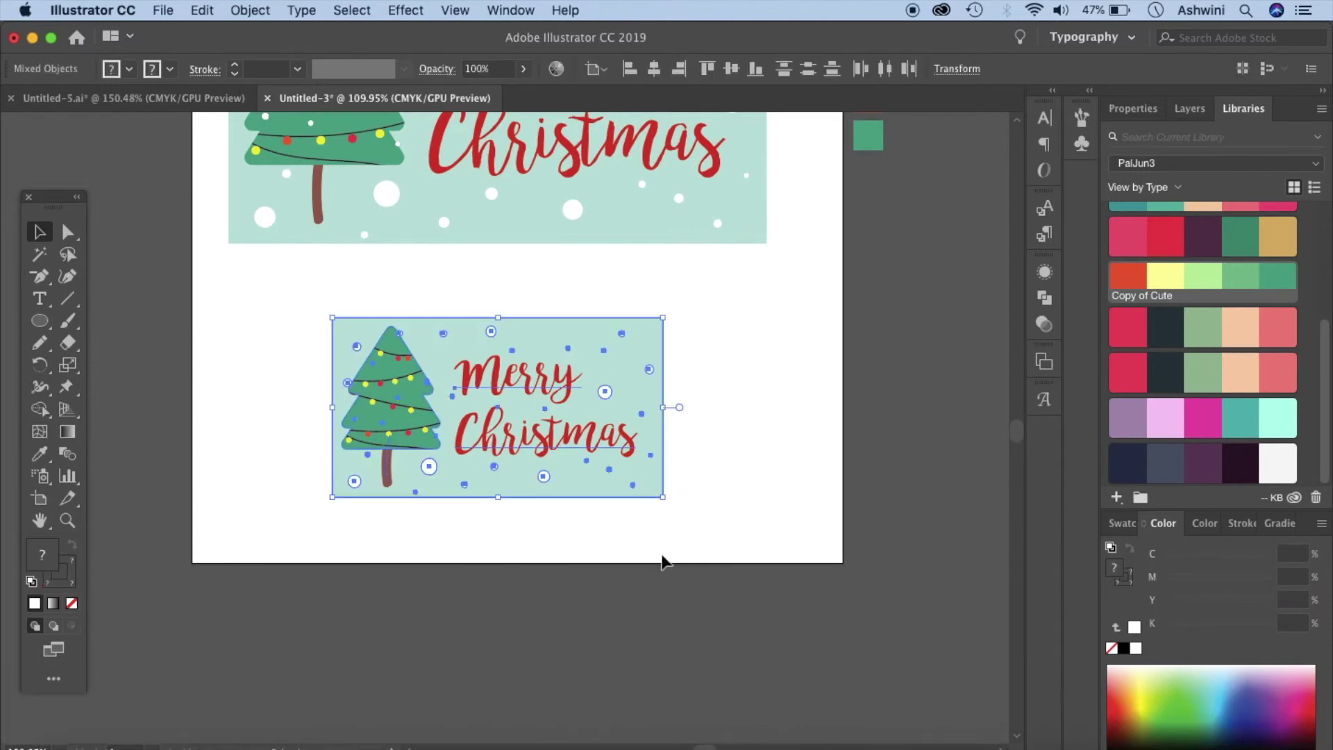
pyautogui.hscroll(5, 661, 556)
pyautogui.moveTo(394, 479); pyautogui.dragTo(872, 186)
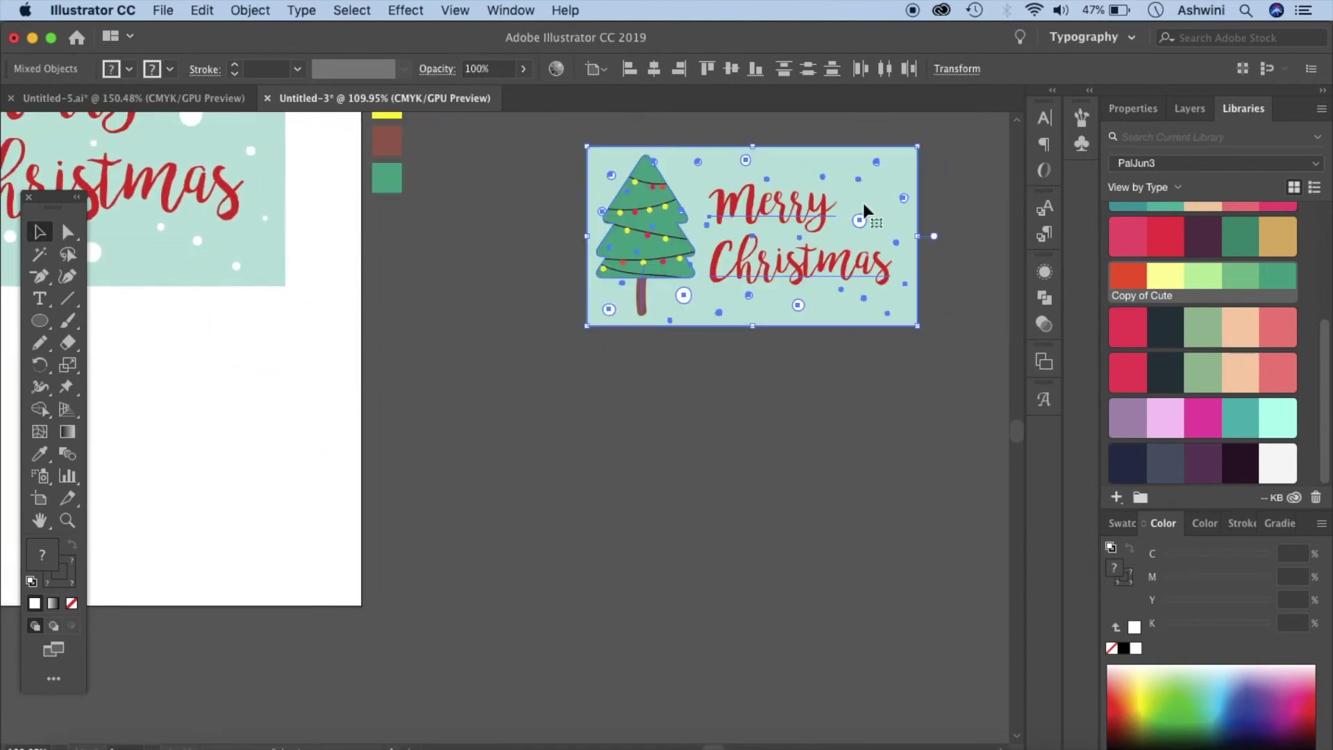
pyautogui.hscroll(4, 875, 461)
pyautogui.scroll(3, 875, 462)
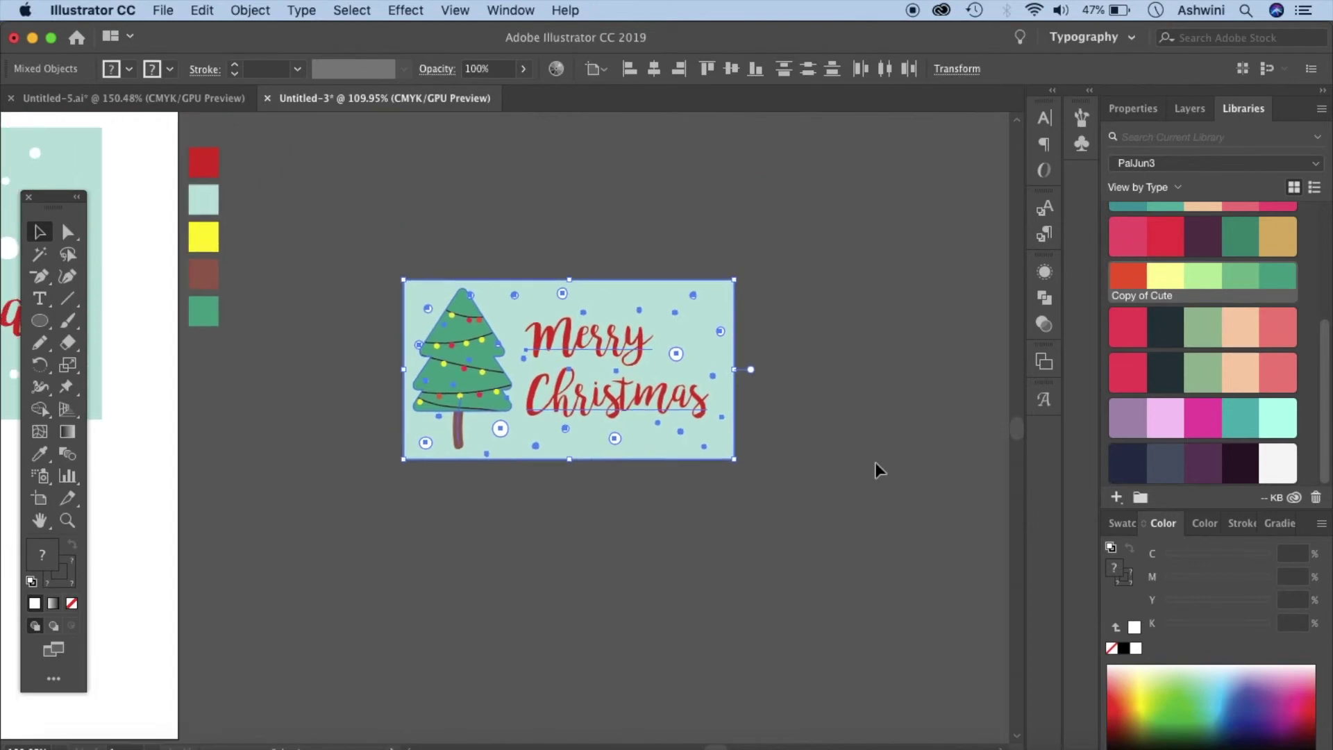
pyautogui.click(880, 234)
# Delete the mint background rectangle from the scaled-down copy.
pyautogui.scroll(-2, 880, 233)
pyautogui.hscroll(2, 881, 234)
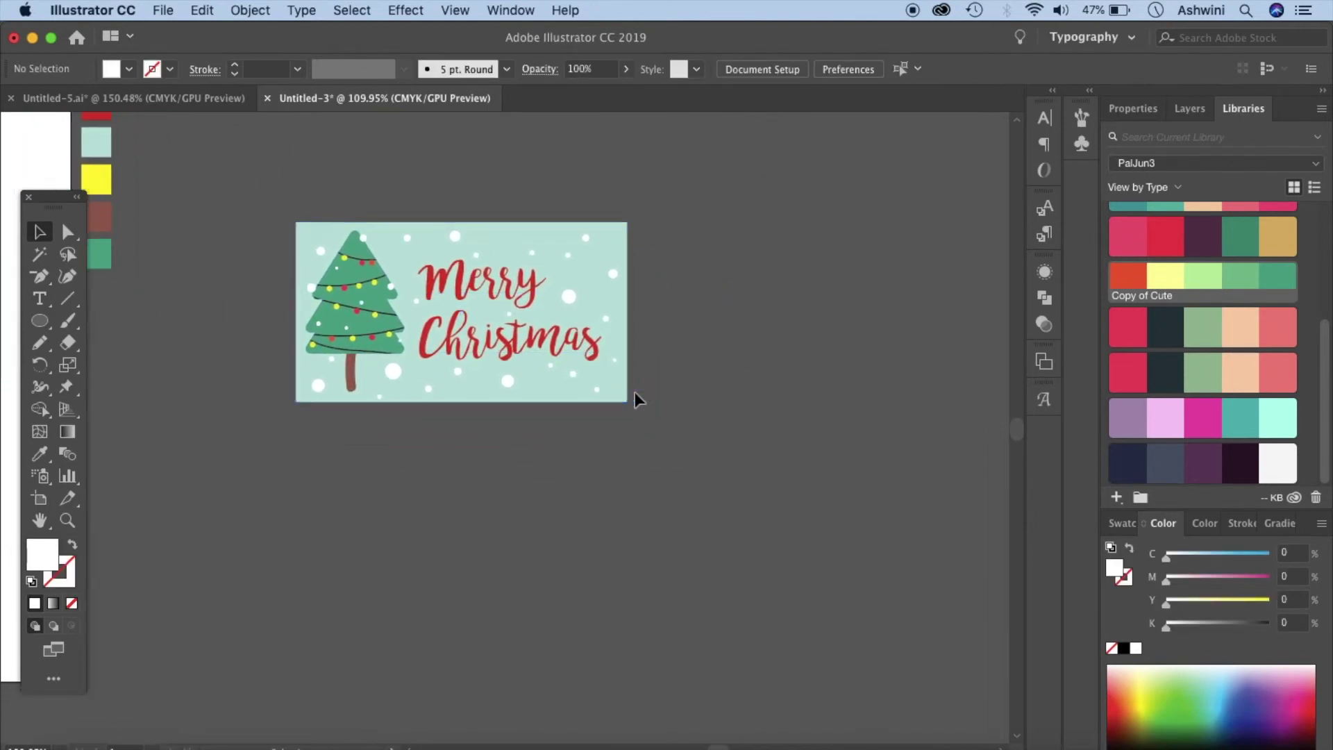
pyautogui.click(622, 393)
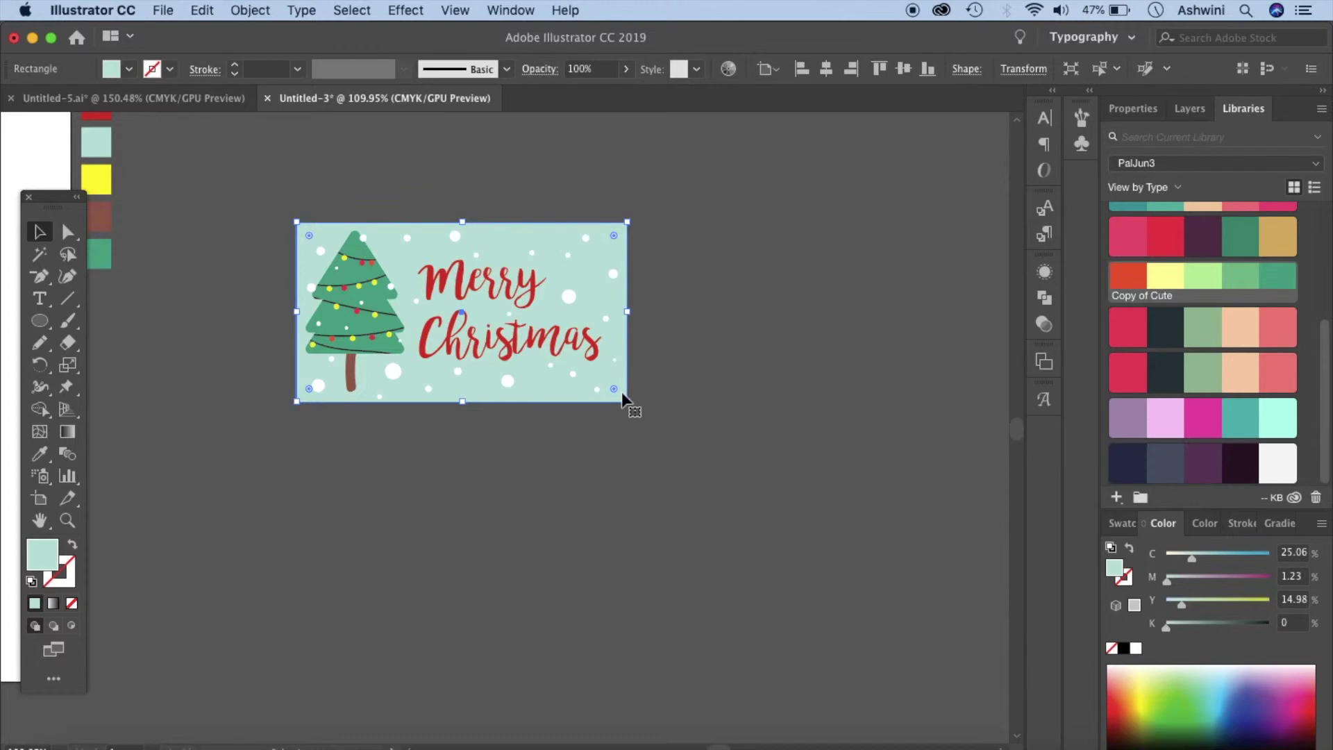
pyautogui.press('Delete')
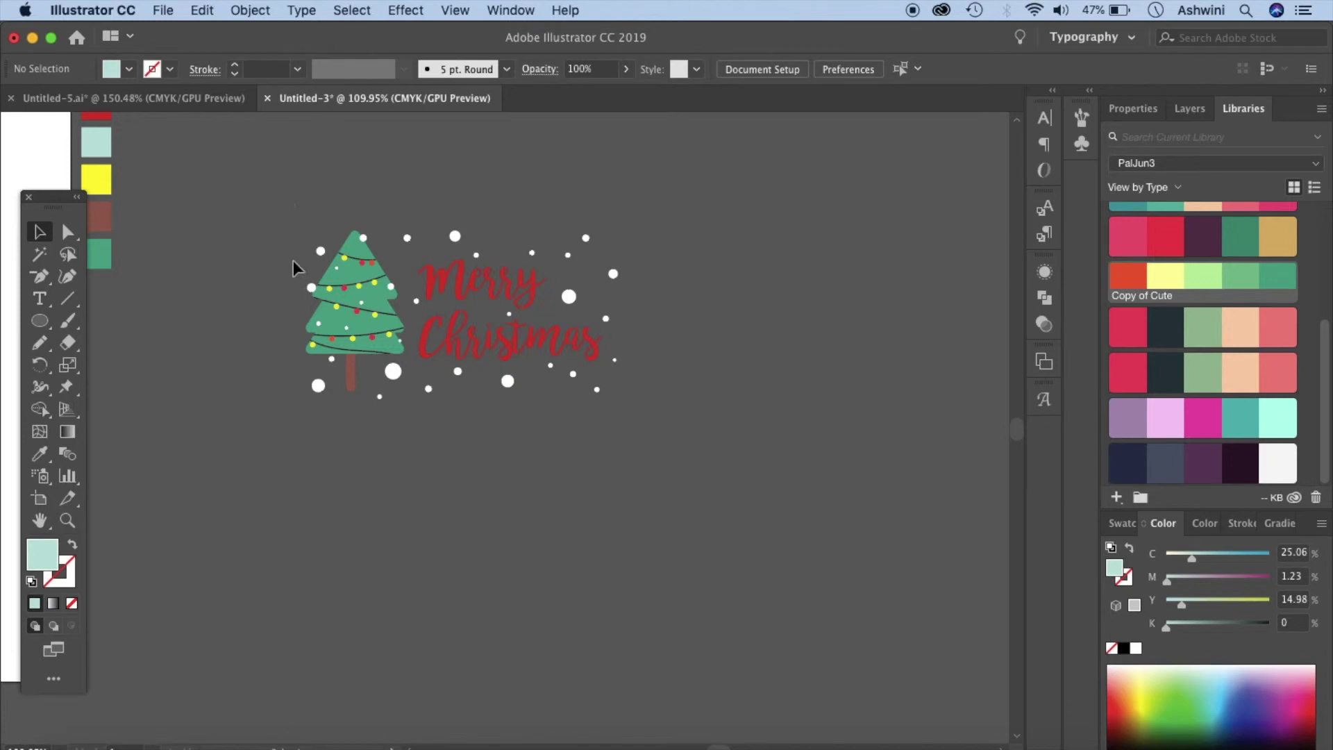
# Make a new pattern from the copied tree, lettering and snow, and set its tile type to Brick by Row.
pyautogui.press('super+a')
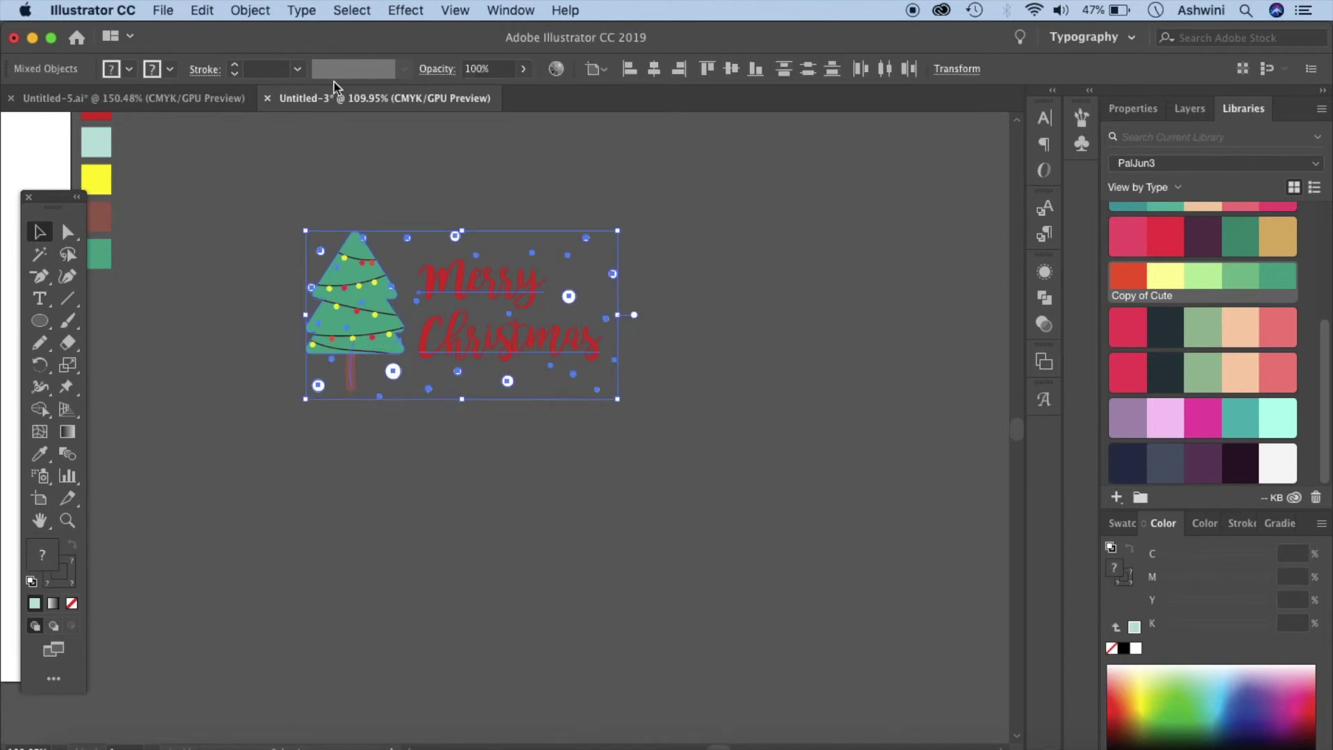
pyautogui.click(250, 11)
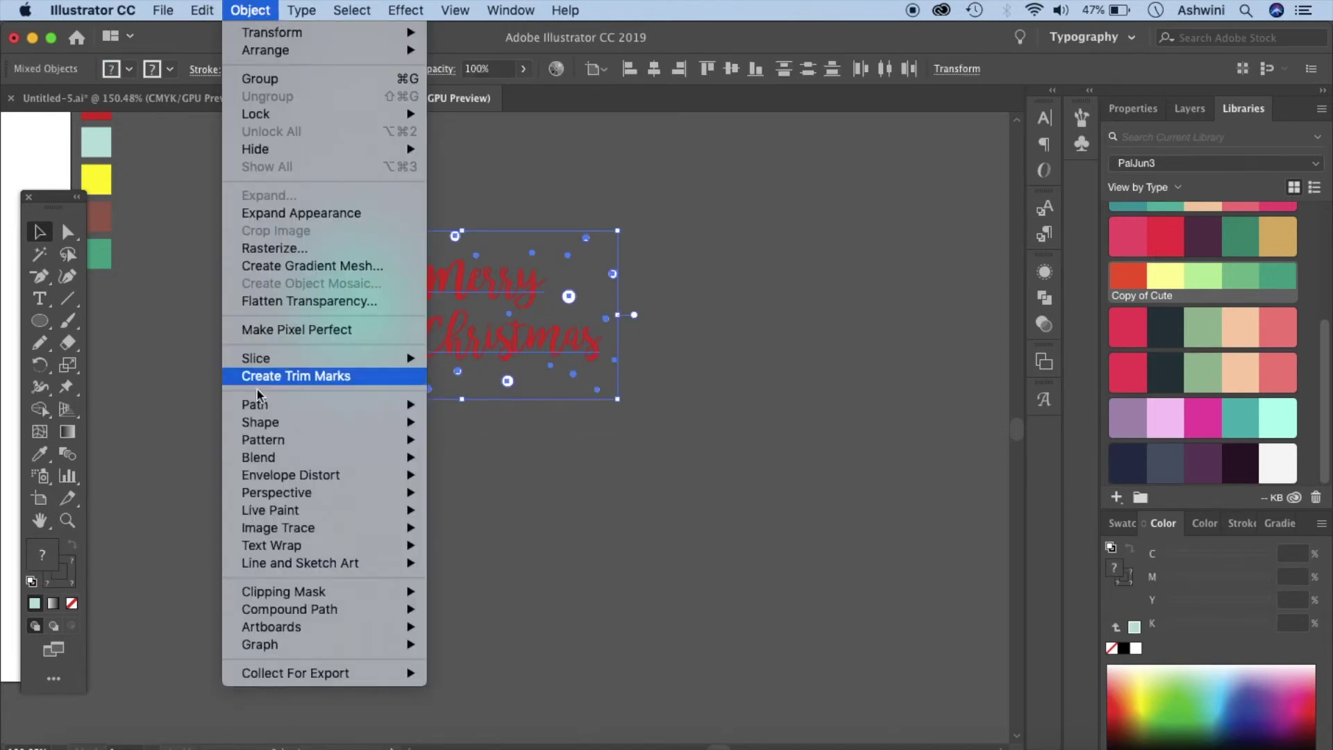
pyautogui.moveTo(261, 438)
pyautogui.click(468, 442)
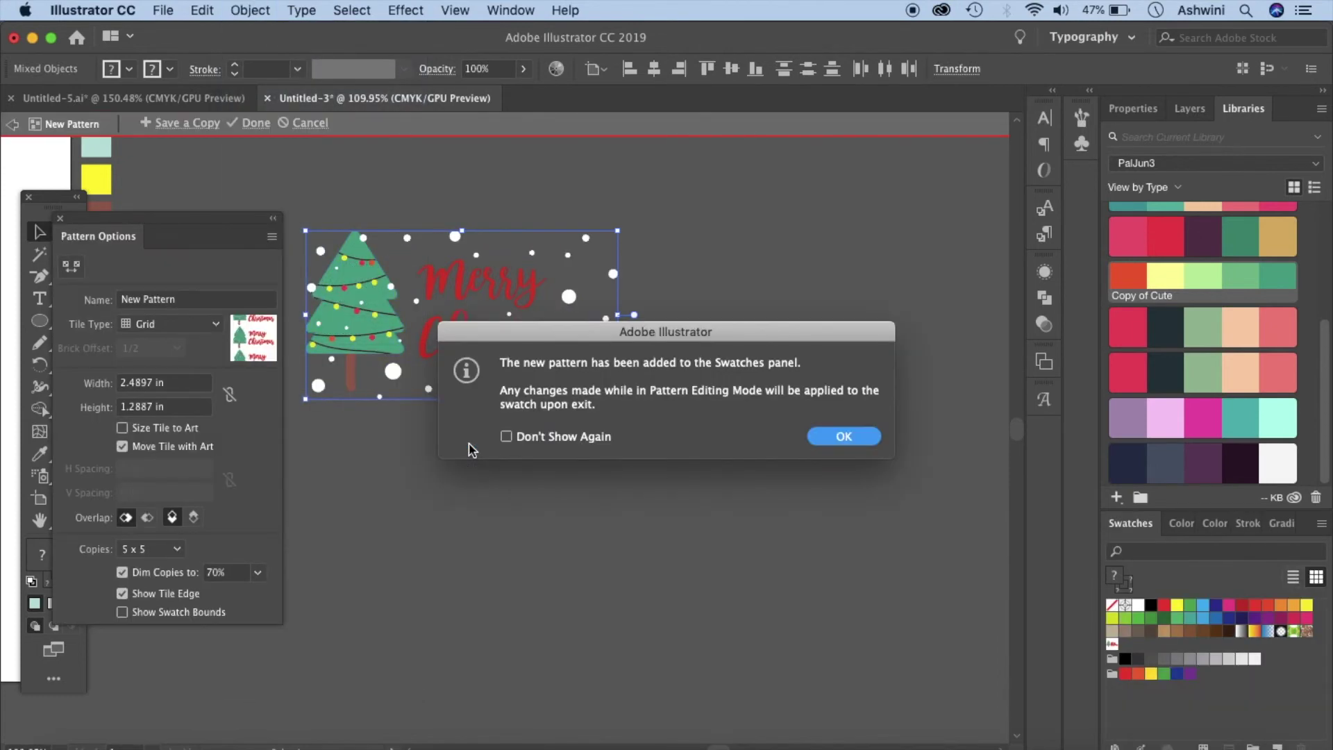
pyautogui.click(864, 438)
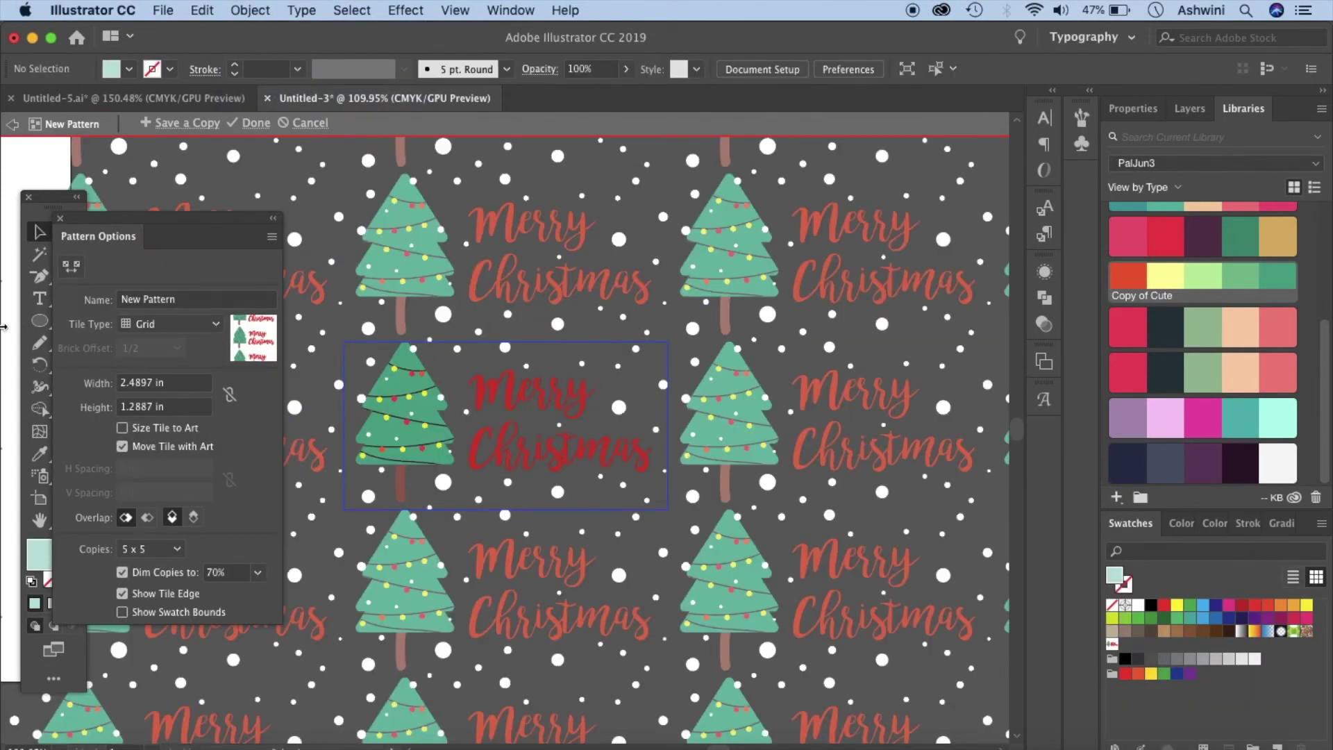
pyautogui.click(209, 327)
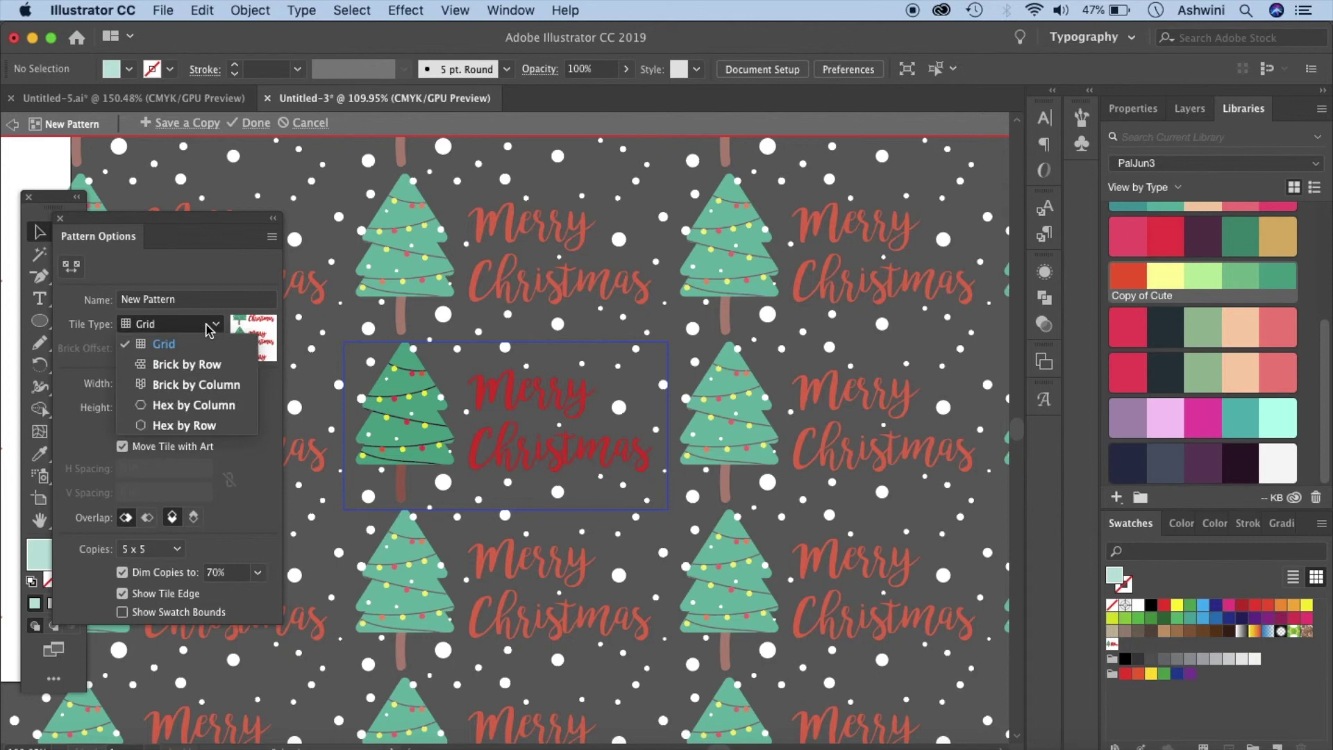
pyautogui.click(205, 366)
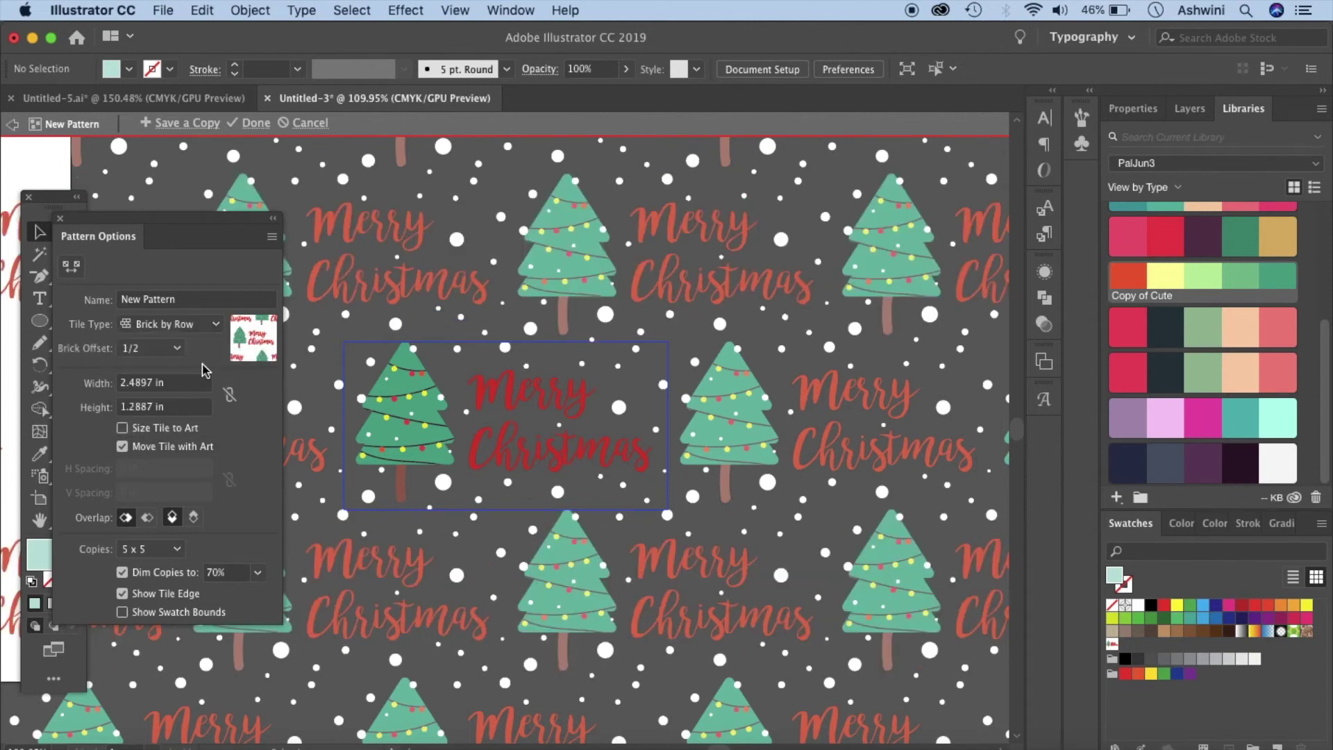
# Delete the crowding small snow dots below Christmas and above the end of Merry in the pattern tile.
pyautogui.hscroll(-5, 676, 437)
pyautogui.scroll(-1, 676, 437)
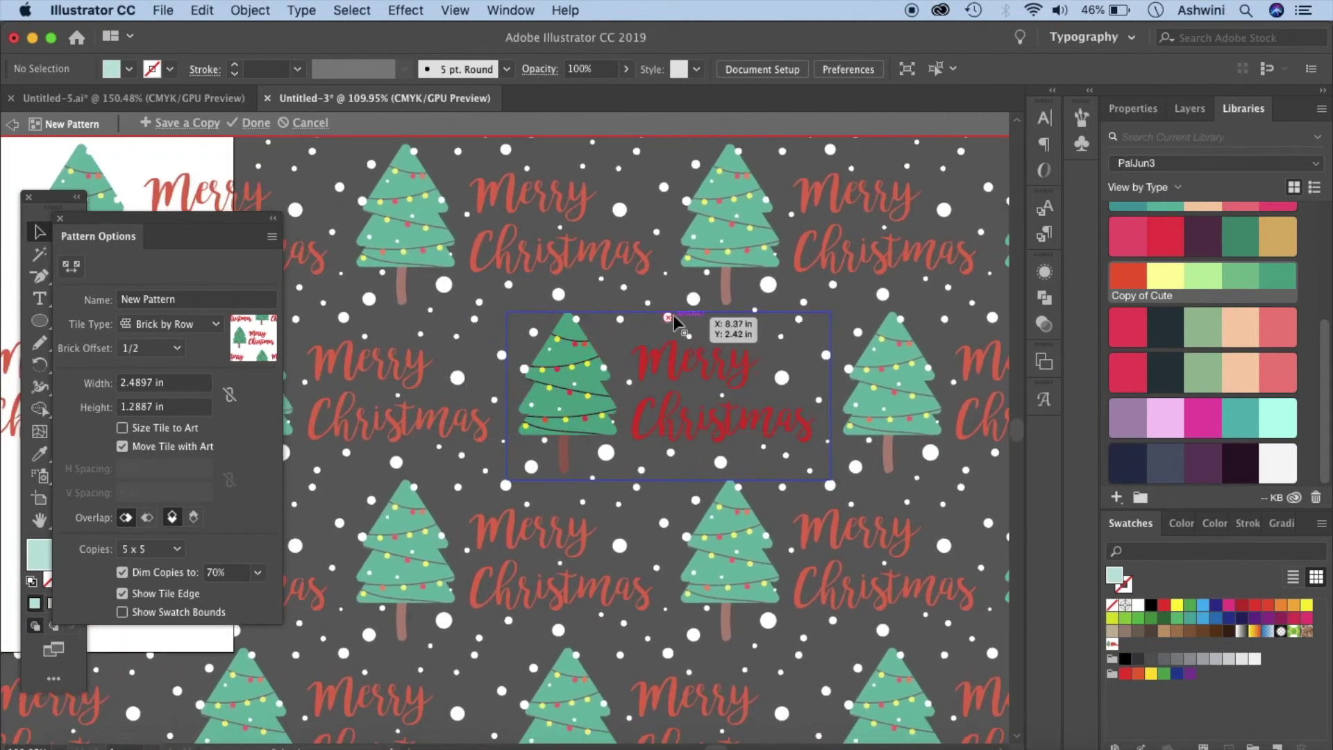
pyautogui.click(642, 470)
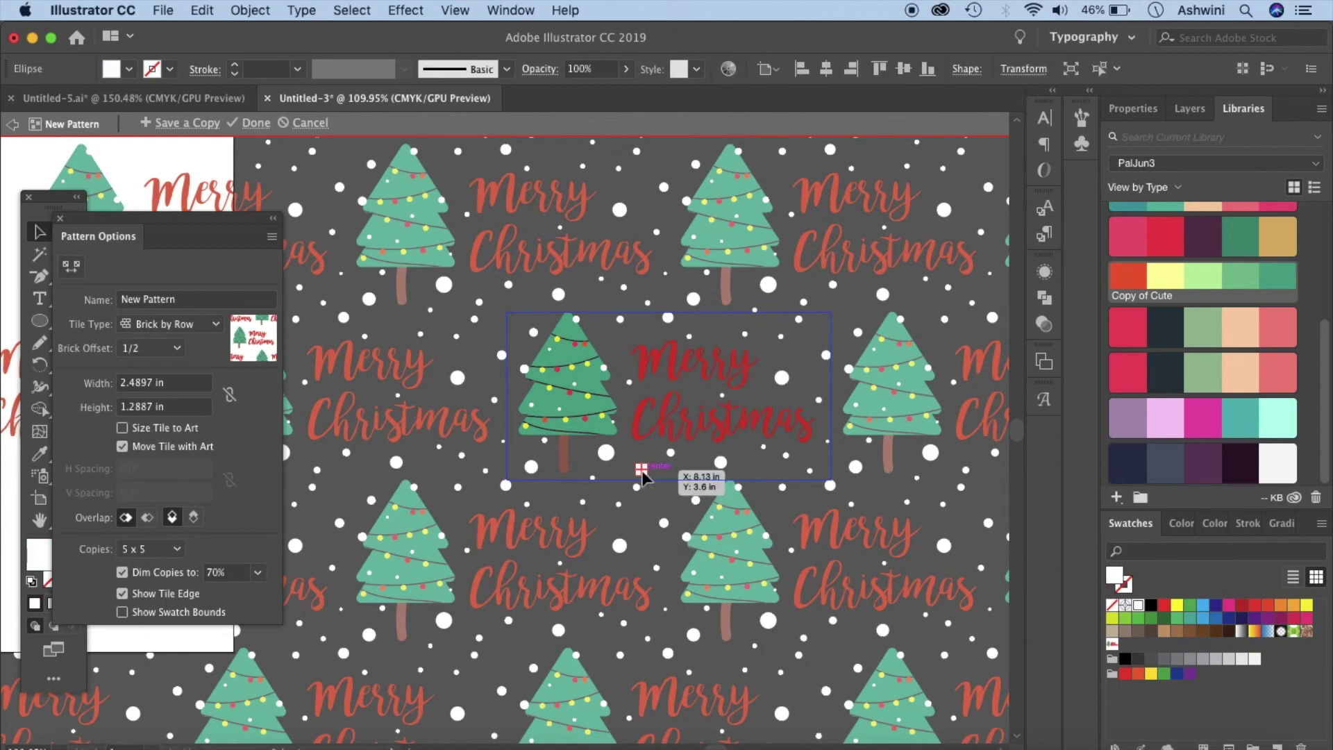
pyautogui.press('Delete')
pyautogui.hscroll(3, 813, 642)
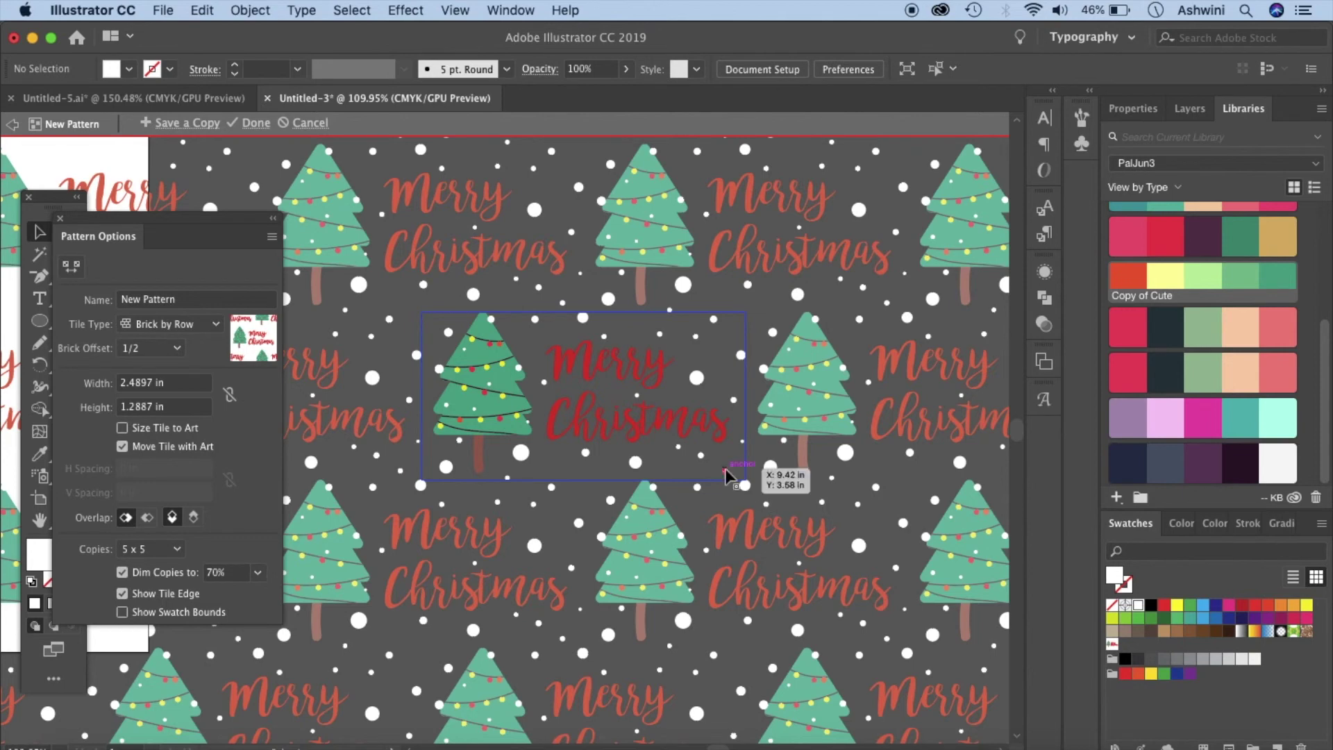
pyautogui.click(725, 470)
pyautogui.press('Delete')
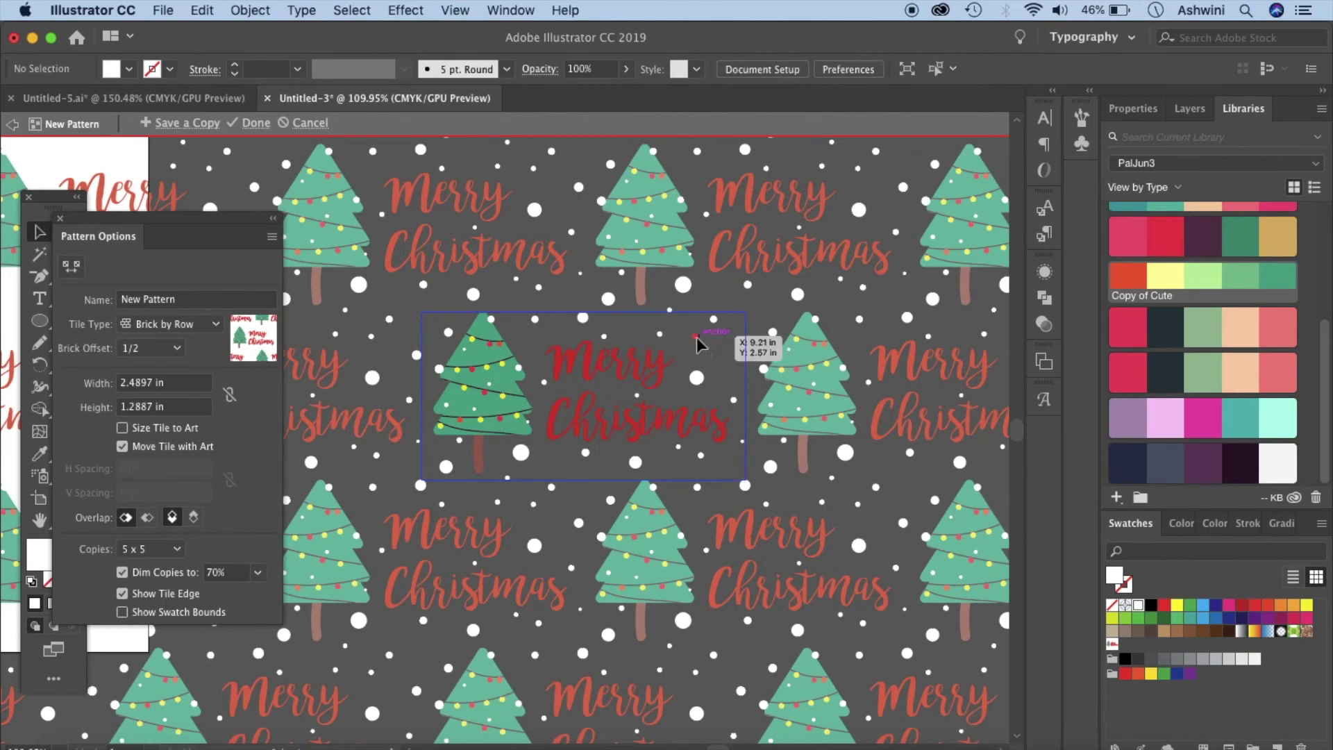
pyautogui.click(696, 337)
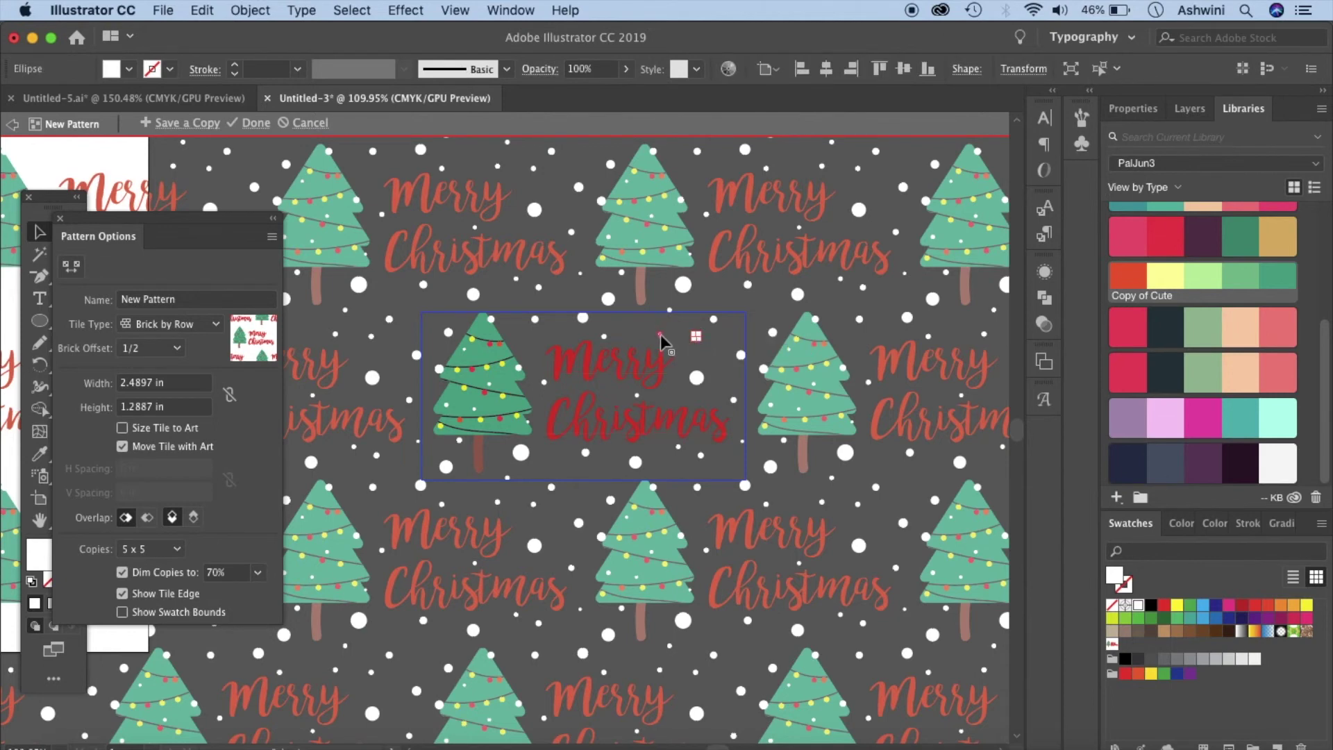
pyautogui.moveTo(661, 334); pyautogui.dragTo(642, 328)
pyautogui.click(737, 414)
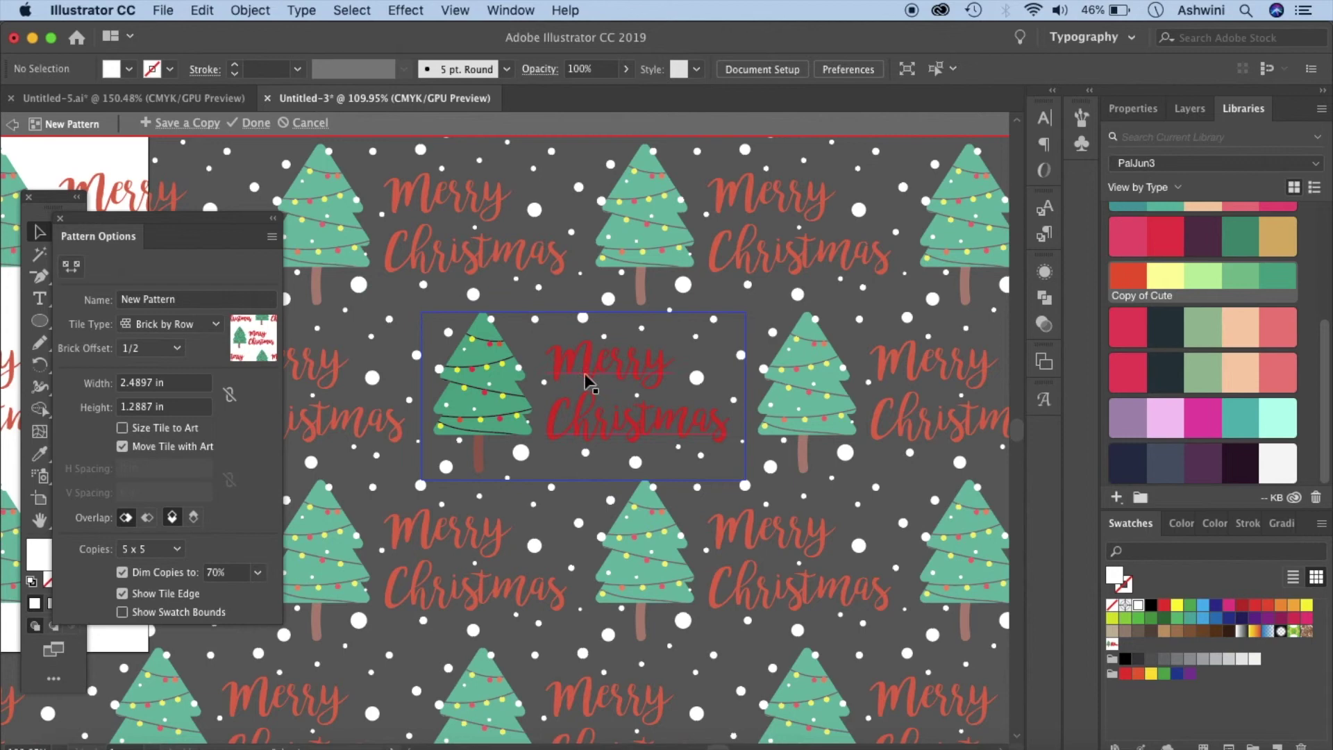
# Finish editing the pattern, keeping the changes in its swatch.
pyautogui.scroll(-1, 622, 448)
pyautogui.hscroll(1, 622, 448)
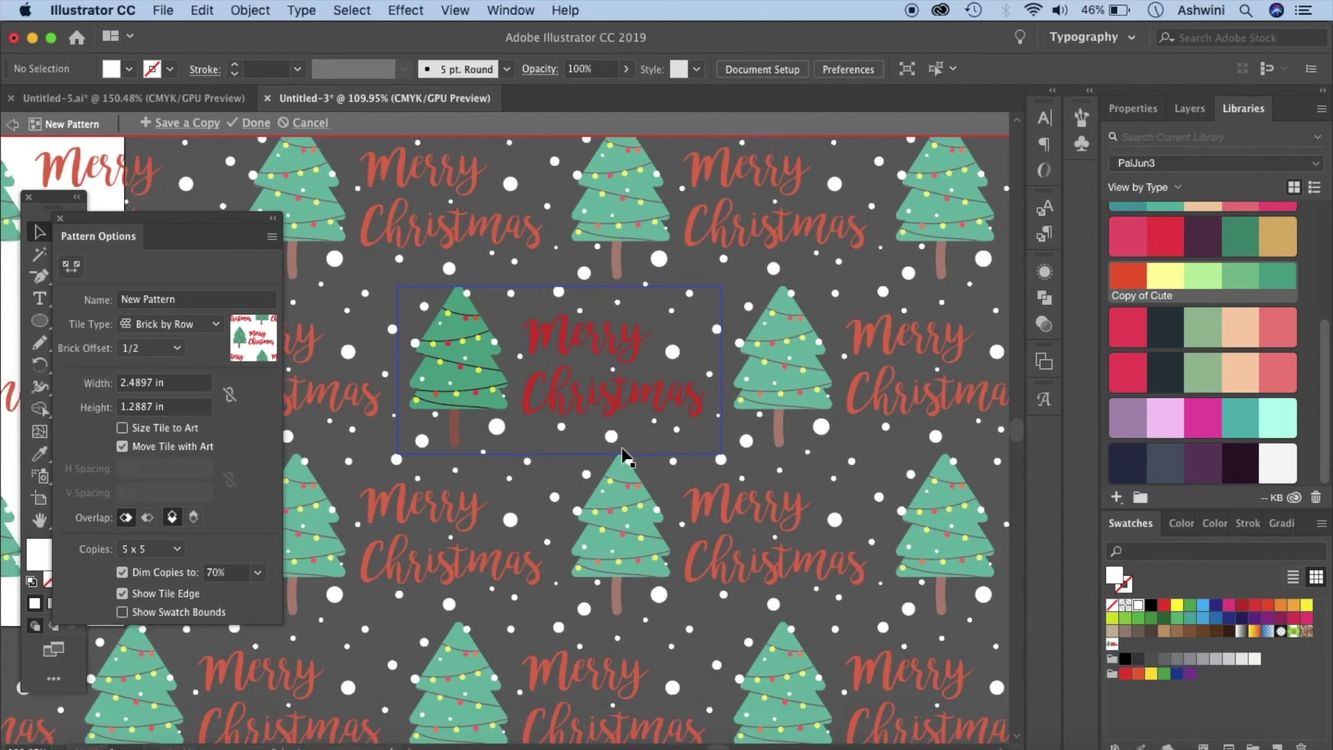
pyautogui.scroll(1, 622, 448)
pyautogui.hscroll(1, 621, 448)
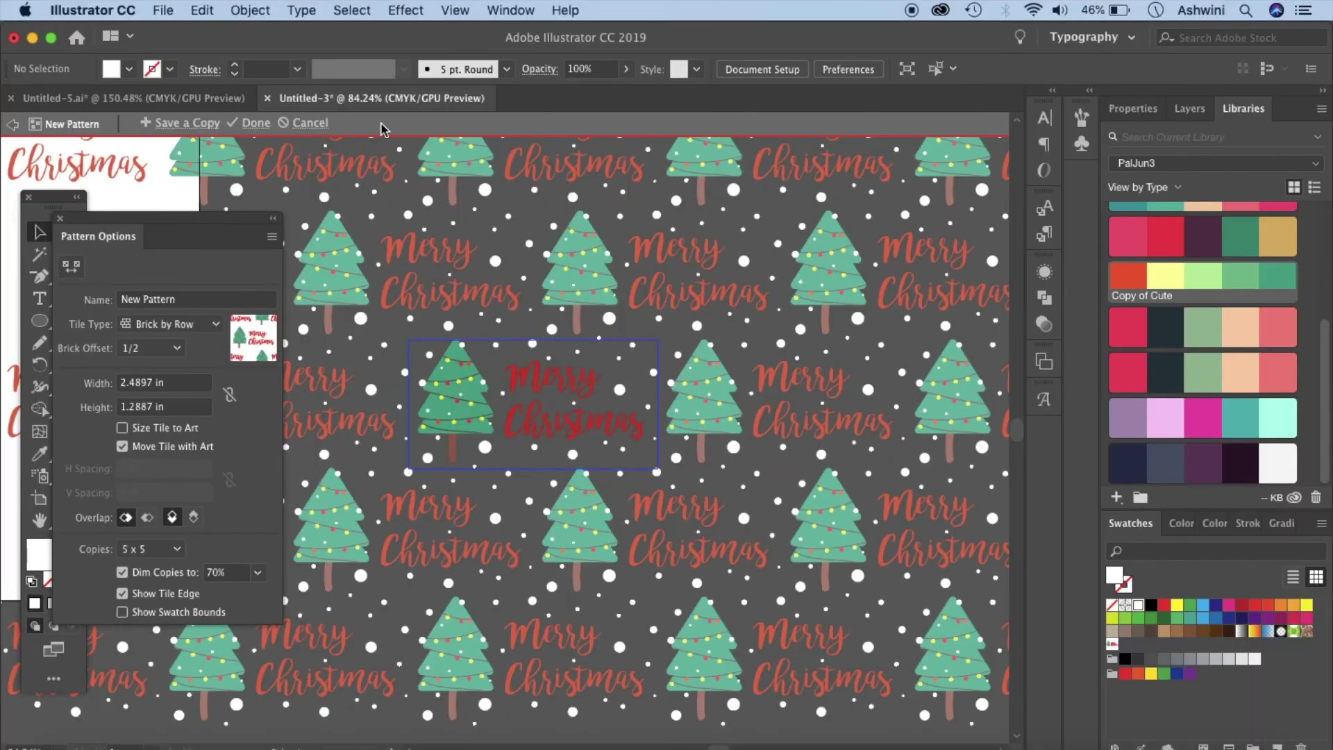
pyautogui.click(257, 123)
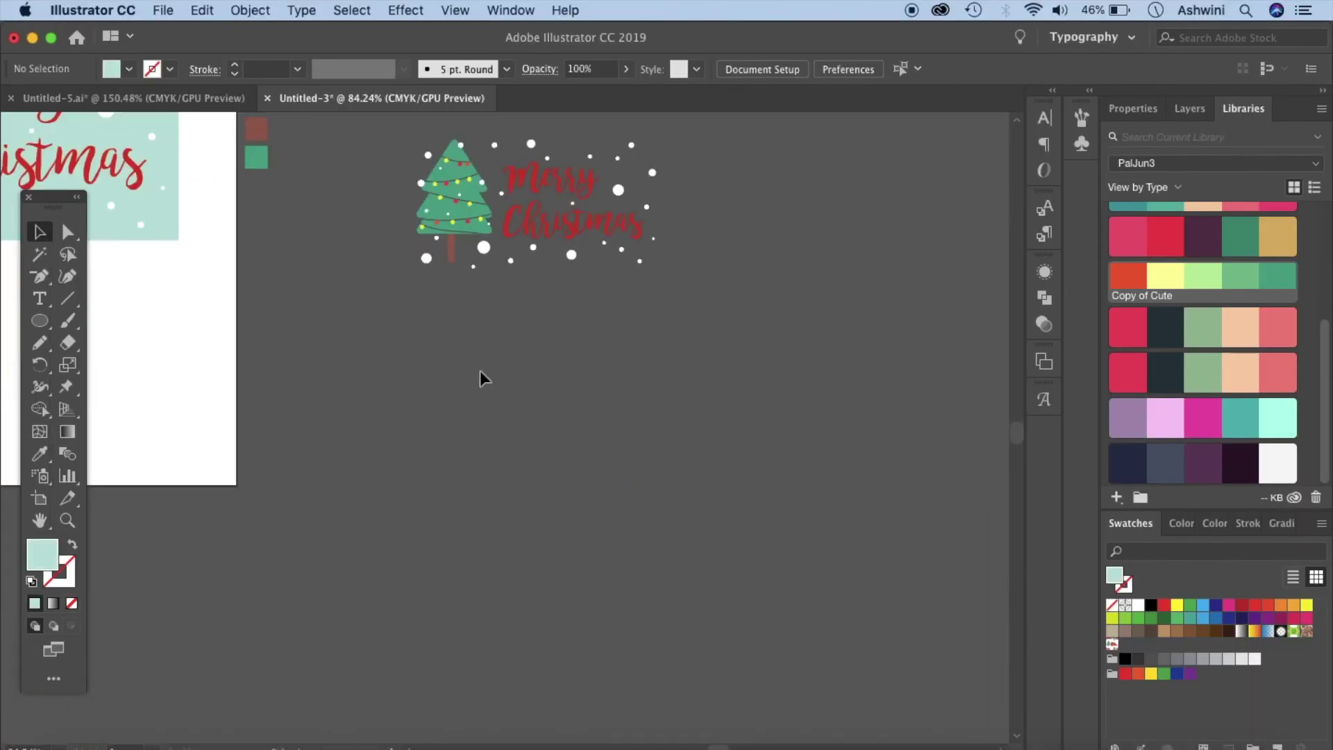
pyautogui.scroll(-9, 483, 379)
pyautogui.hscroll(5, 483, 380)
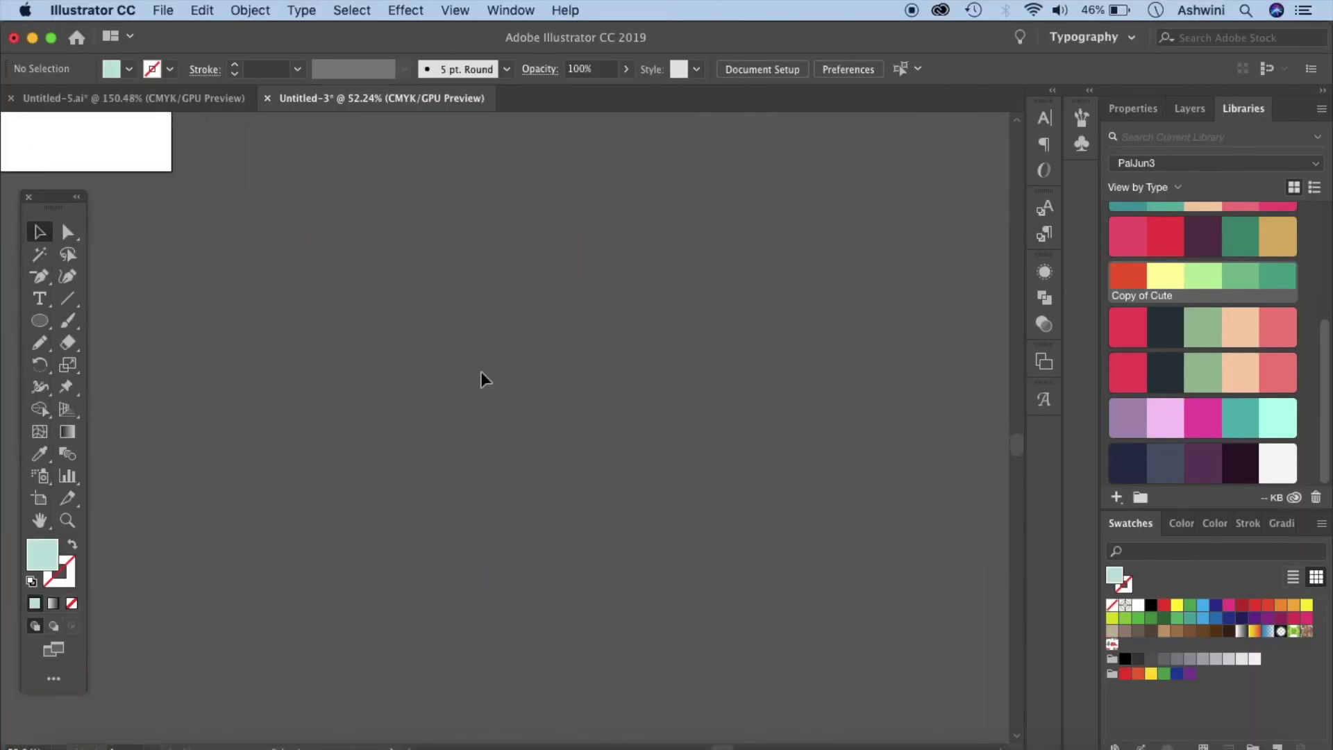
# Draw a large mint-filled rectangle without a stroke on the empty canvas beyond the artboard.
pyautogui.click(48, 325)
pyautogui.click(97, 321)
pyautogui.moveTo(141, 151); pyautogui.dragTo(941, 717)
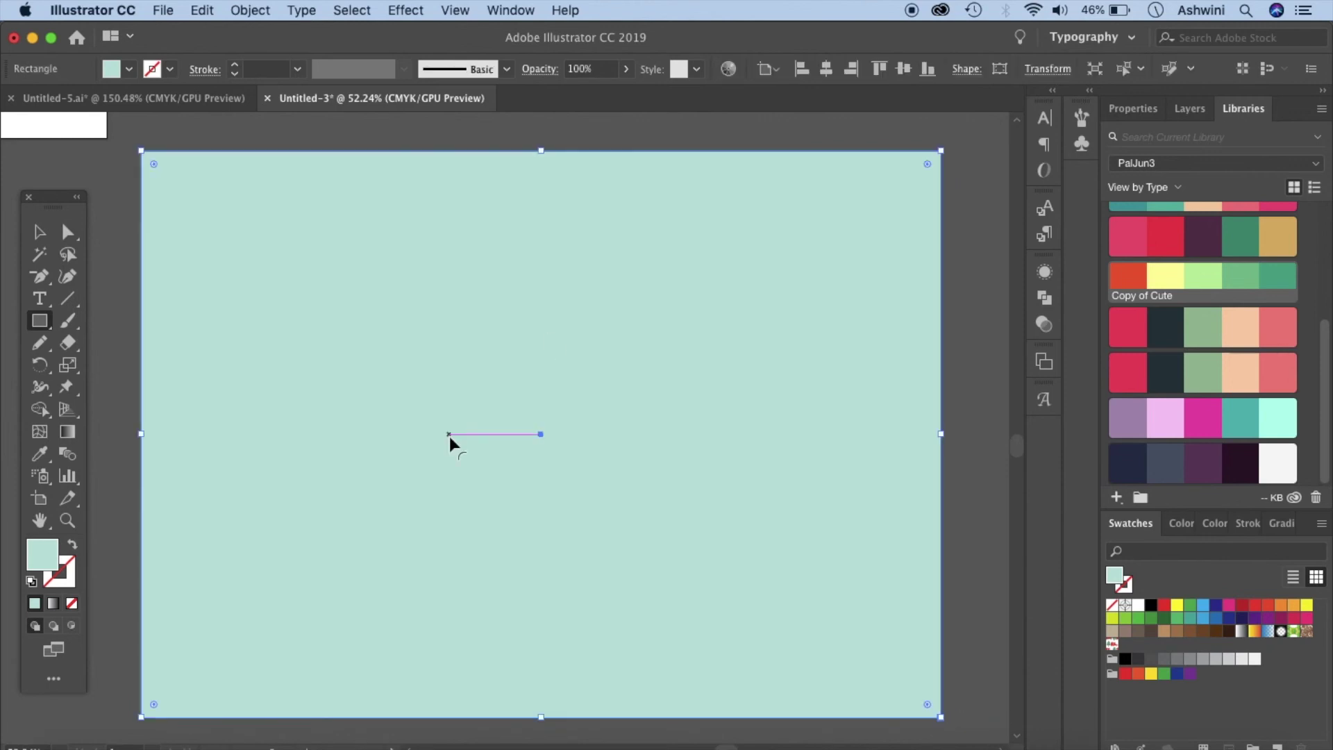
# Paste a copy of the mint rectangle directly in front and fill it with the Merry Christmas pattern swatch.
pyautogui.press('super+c')
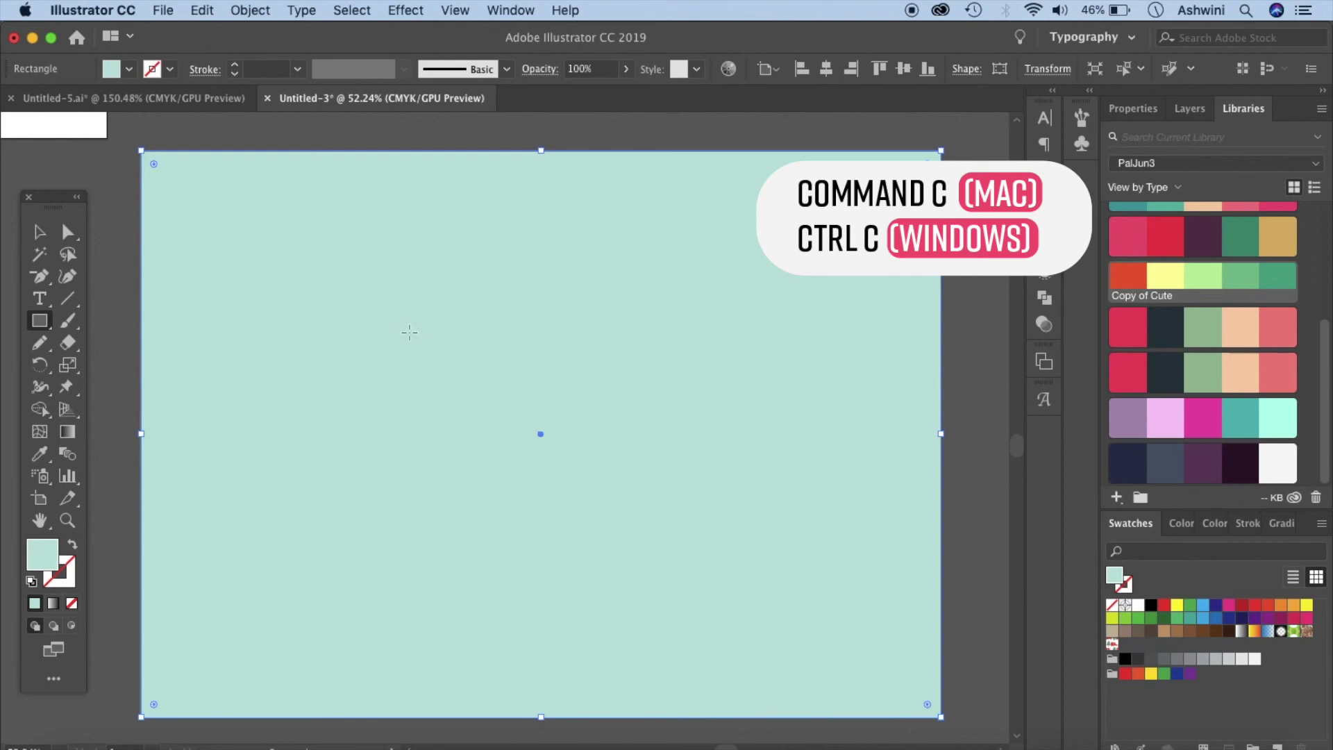
pyautogui.press('super+f')
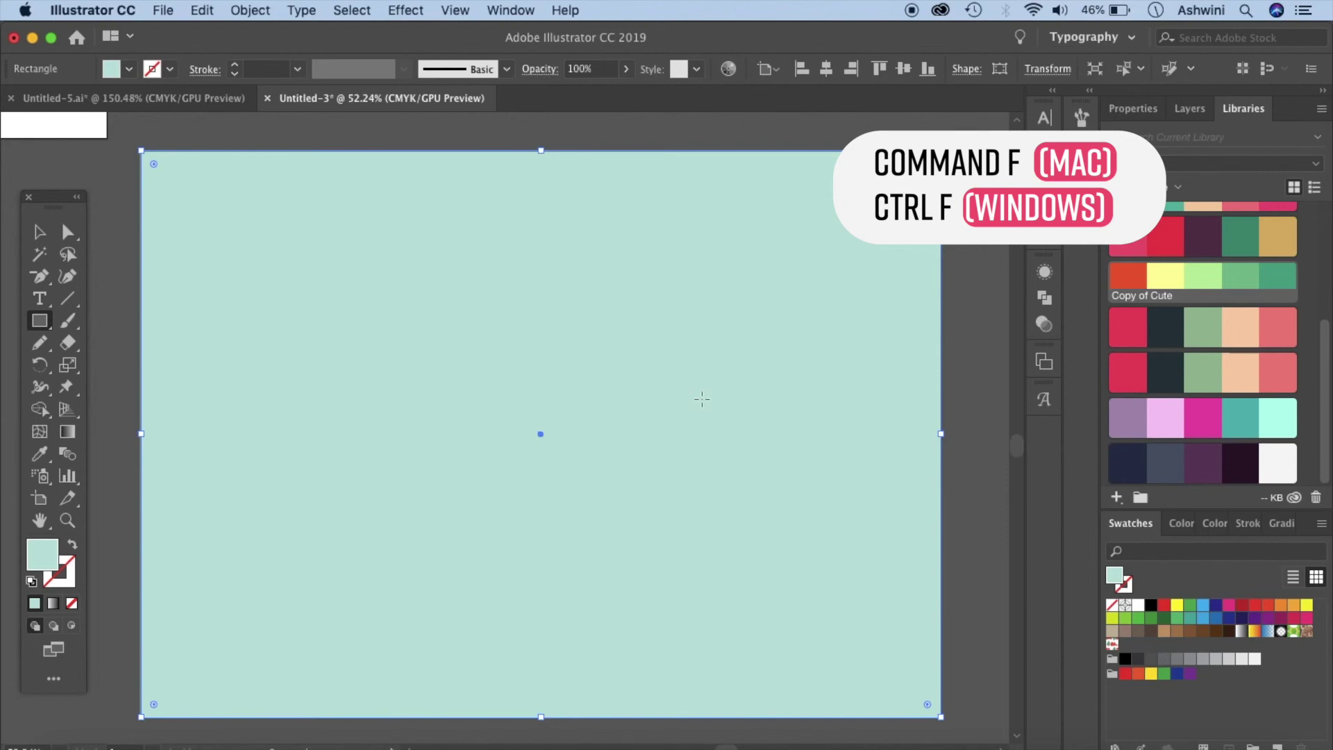
pyautogui.click(1112, 646)
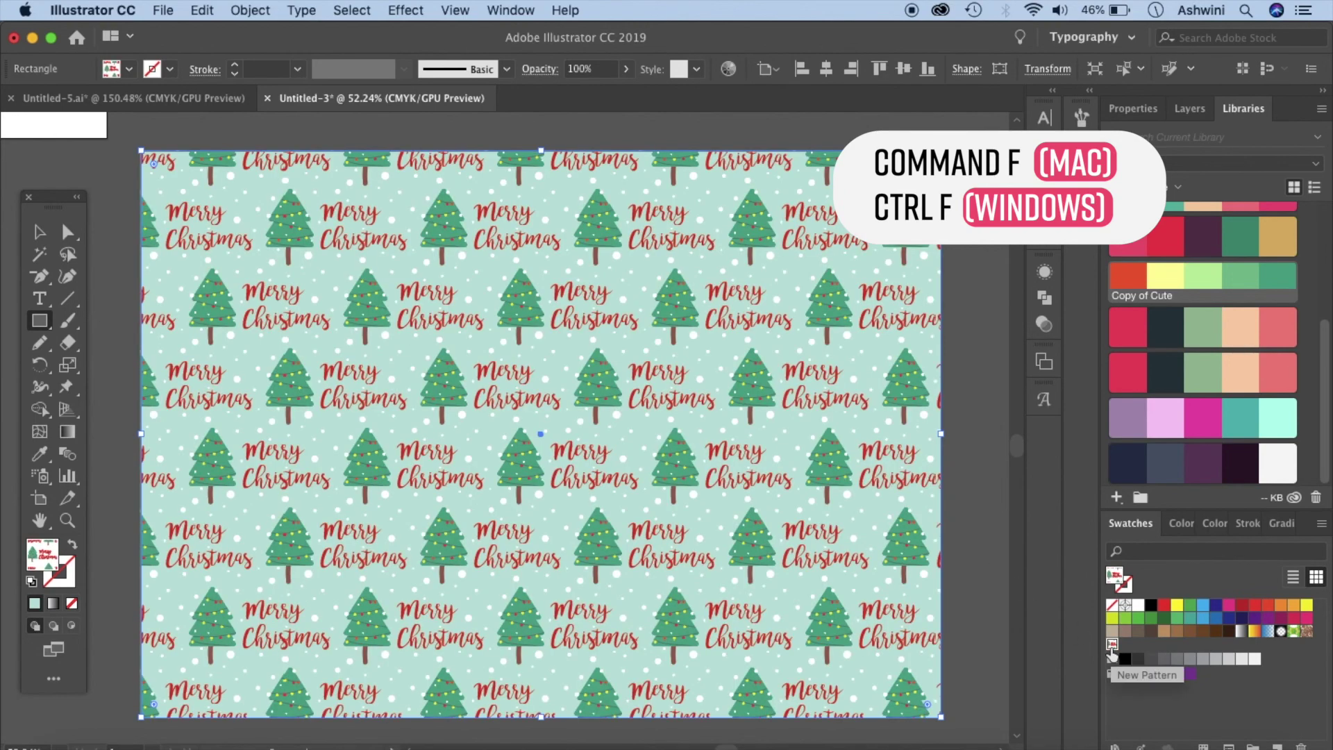
# Examine the pattern-filled rectangle as a whole and compare it with the original tree-and-lettering design on the artboard.
pyautogui.hscroll(-3, 727, 470)
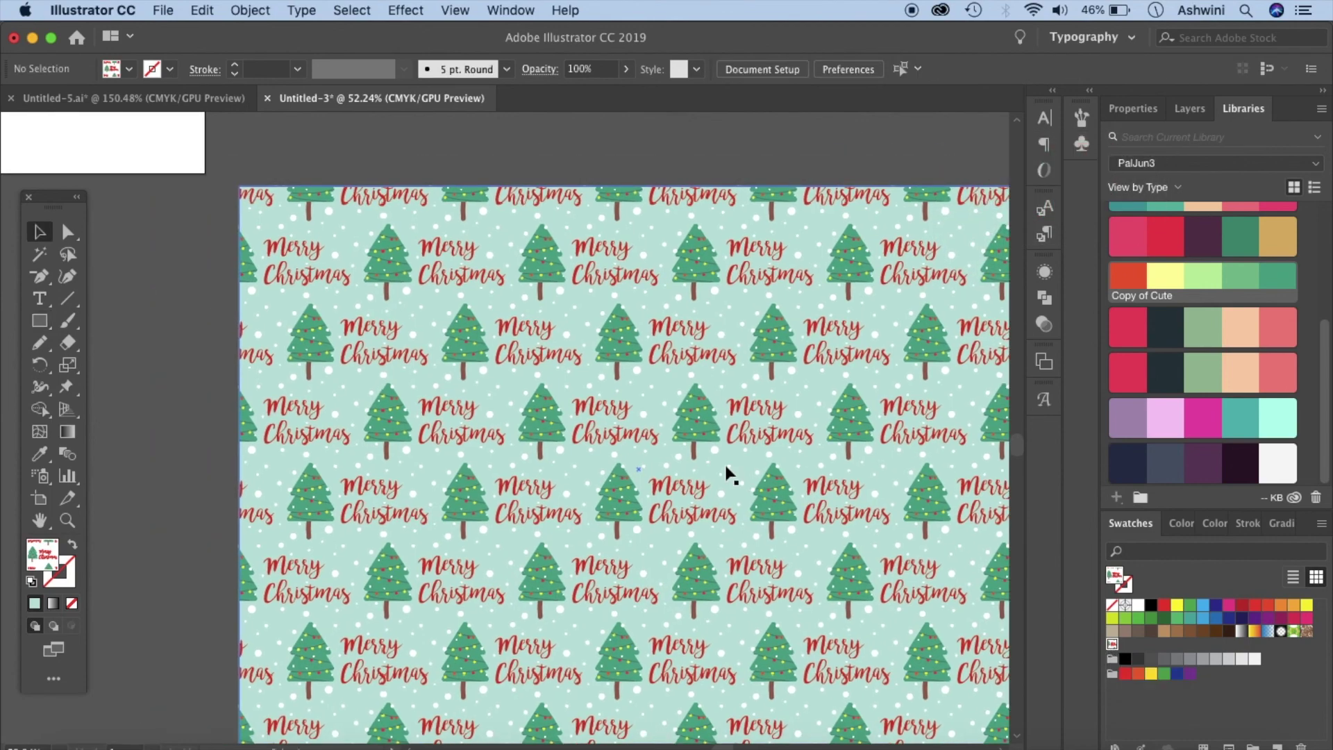
pyautogui.scroll(-5, 726, 470)
pyautogui.scroll(3, 727, 474)
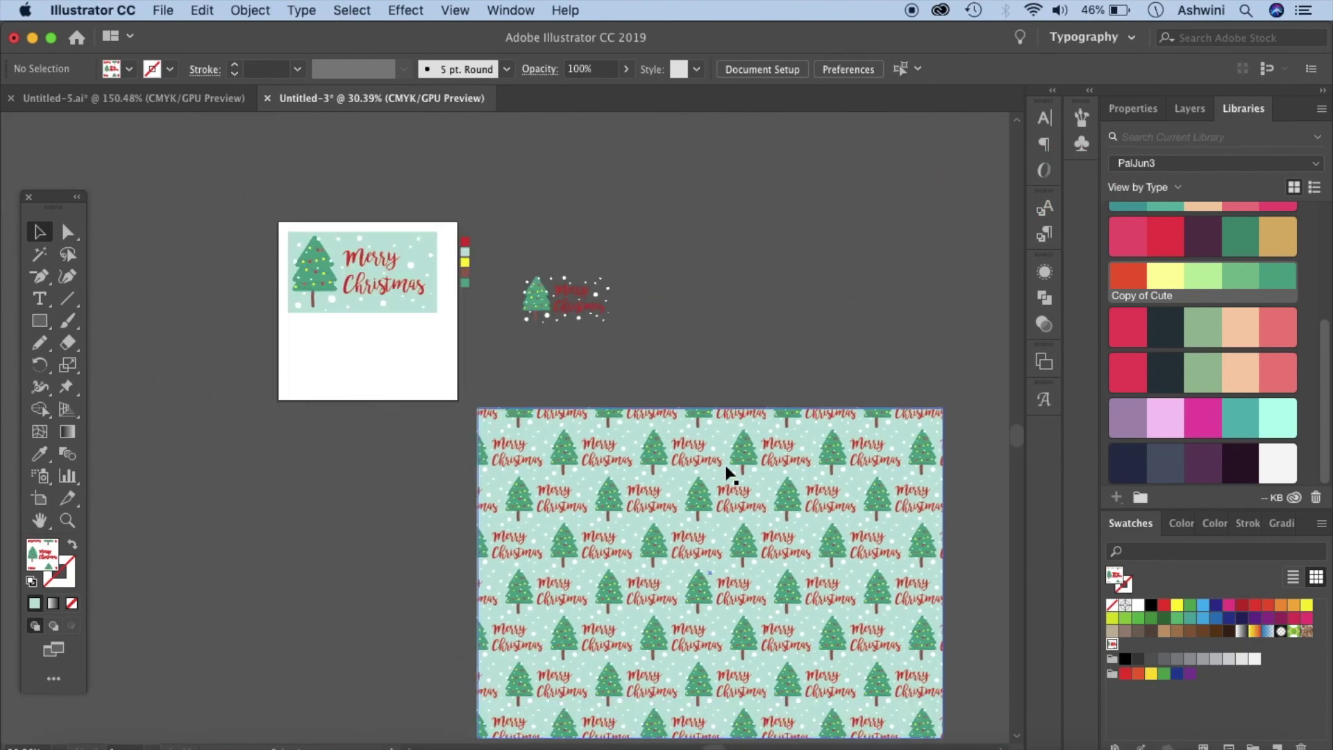
pyautogui.scroll(5, 726, 465)
pyautogui.hscroll(-5, 727, 464)
pyautogui.scroll(4, 727, 464)
pyautogui.scroll(3, 727, 464)
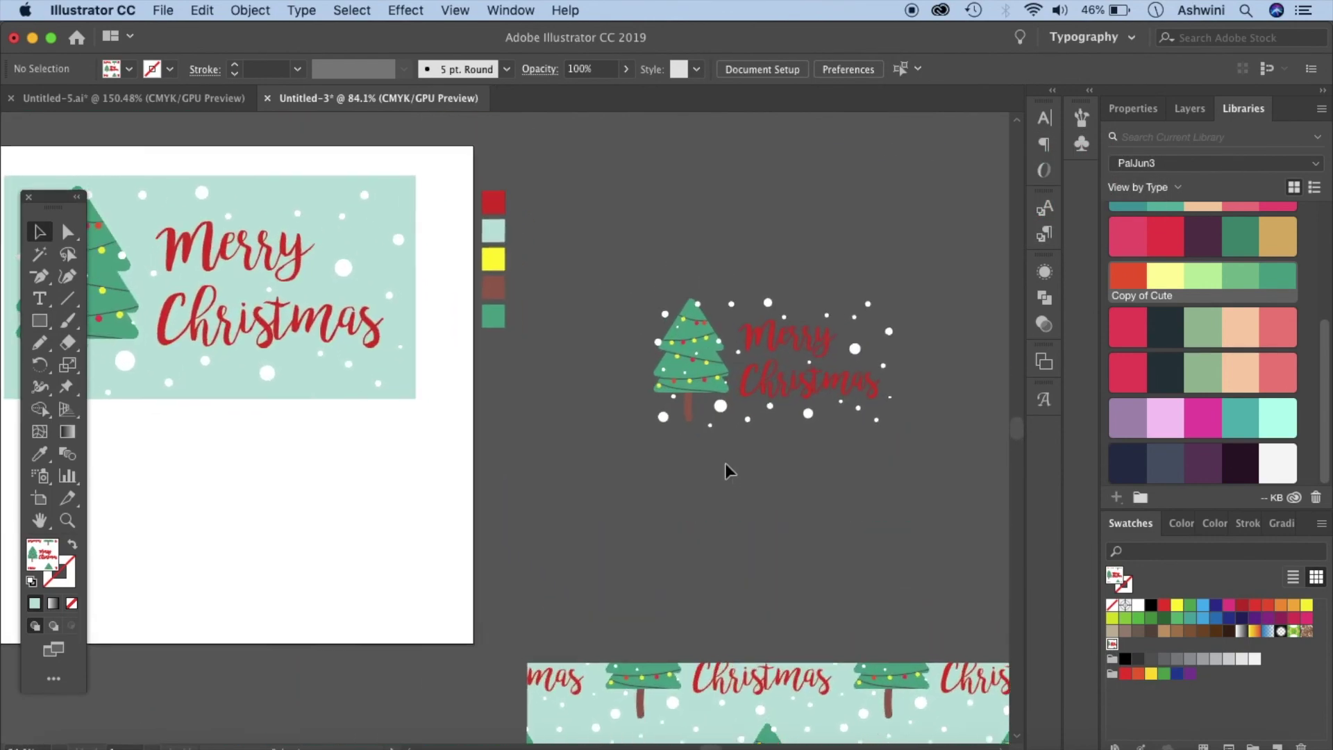
pyautogui.hscroll(-5, 725, 464)
pyautogui.scroll(1, 725, 464)
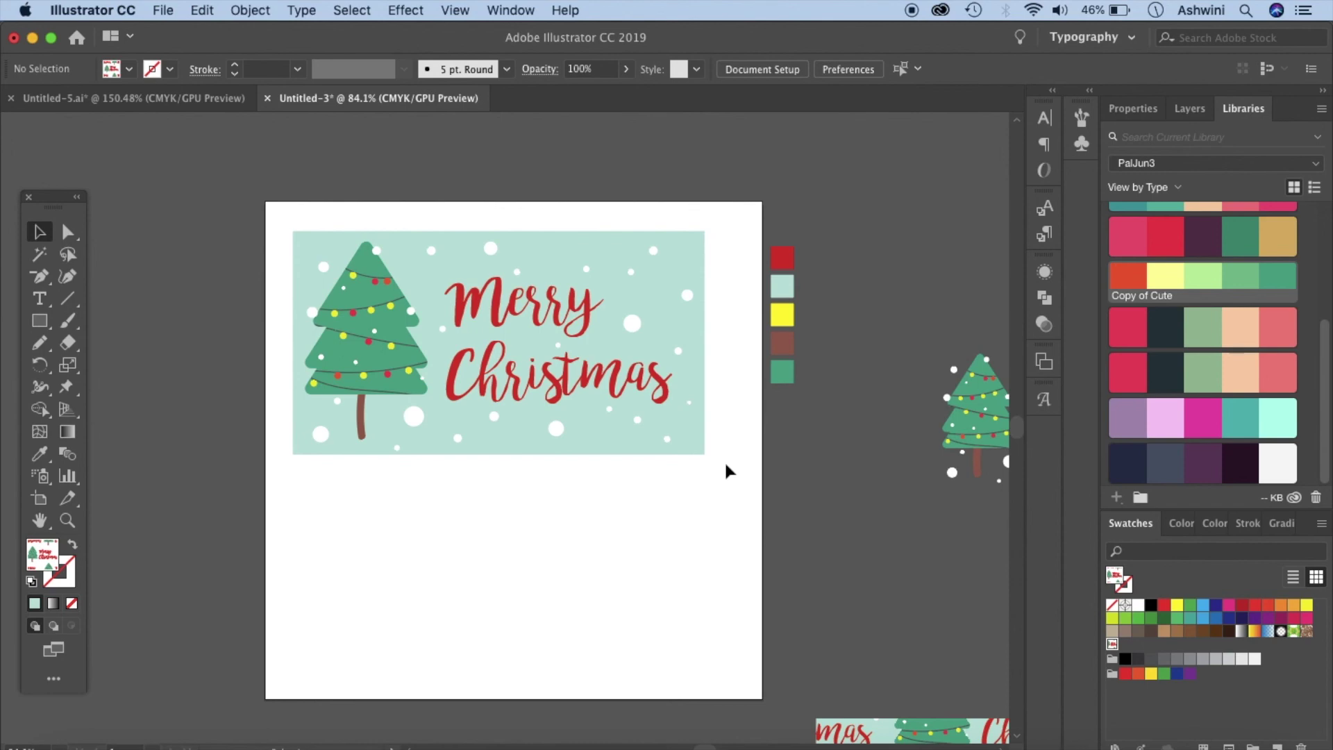
pyautogui.scroll(-1, 726, 471)
pyautogui.hscroll(1, 726, 471)
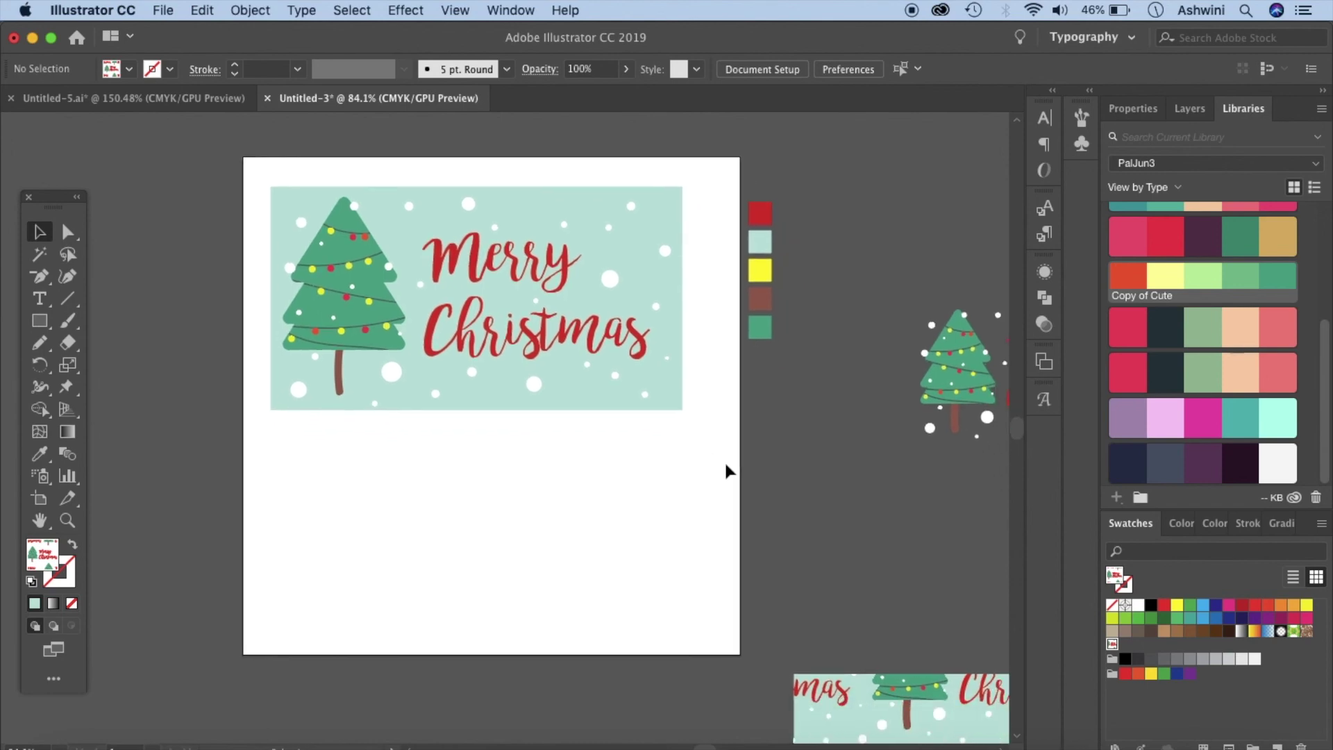